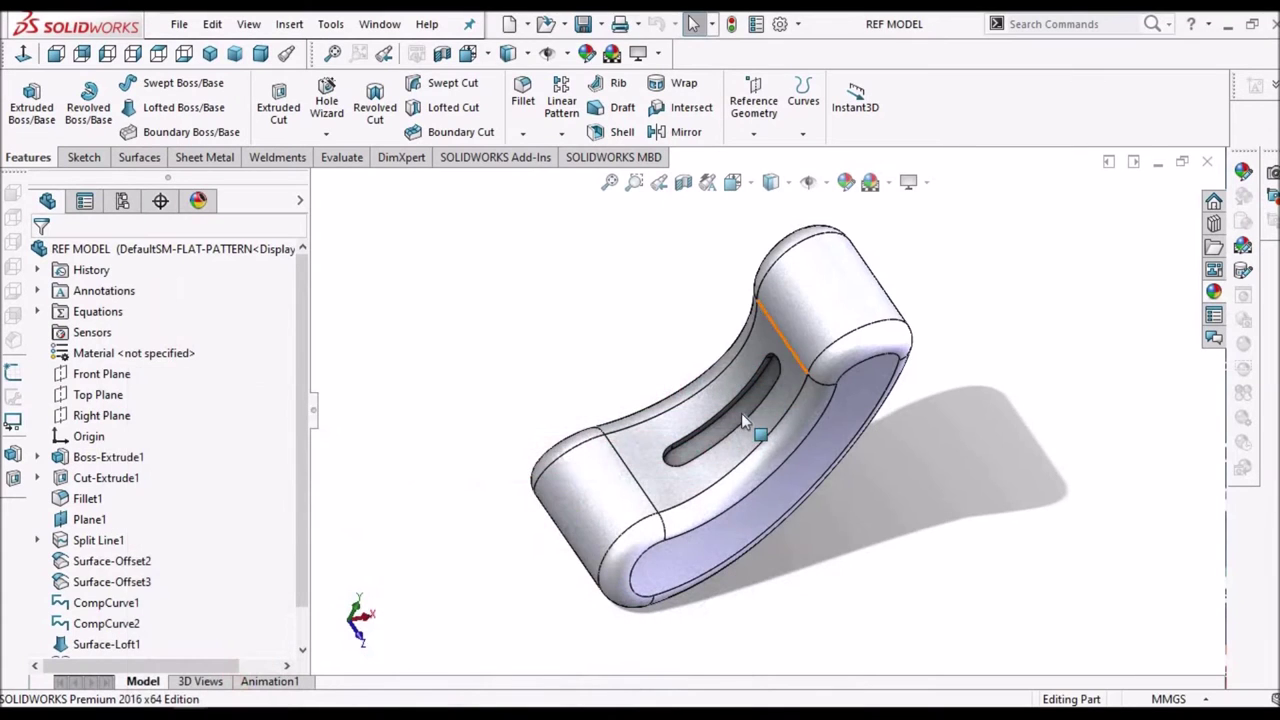
Look over the reference part, then switch to the DEMO MODEL part window
{"action": "middle_click_drag", "start_coordinate": [741, 413], "coordinate": [794, 374]}
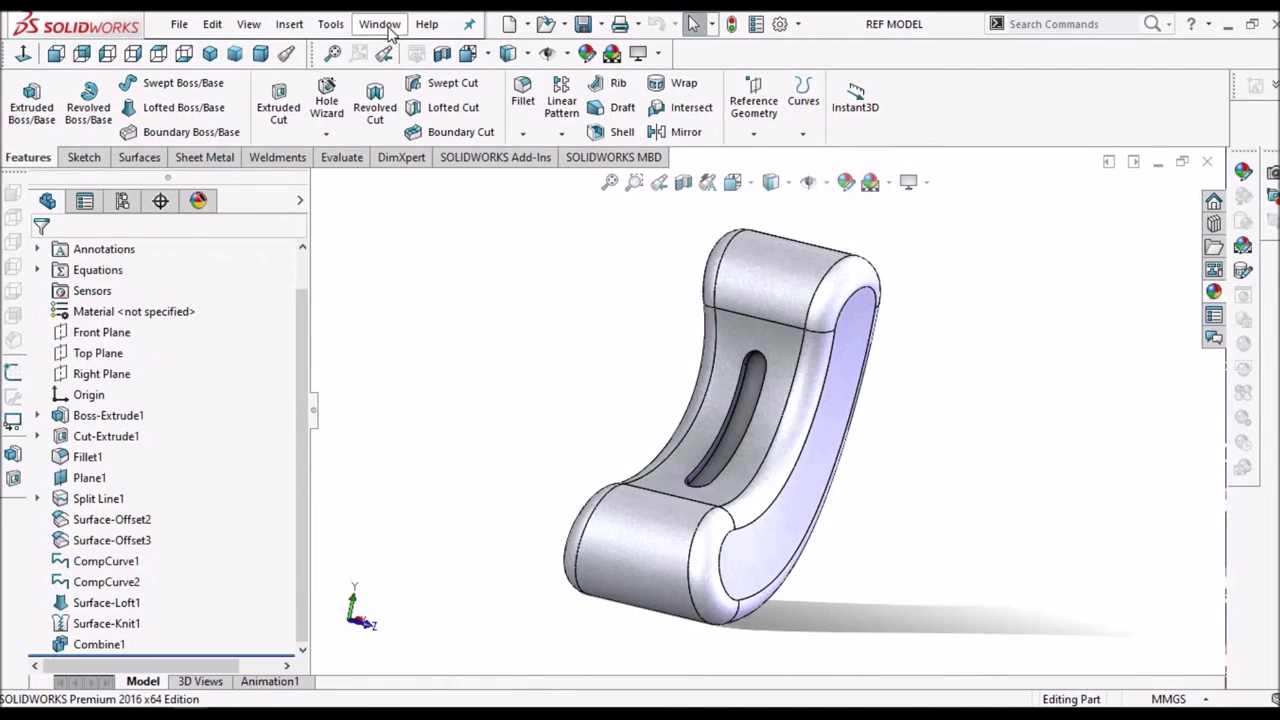
{"action": "left_click", "coordinate": [380, 24]}
{"action": "left_click", "coordinate": [418, 223]}
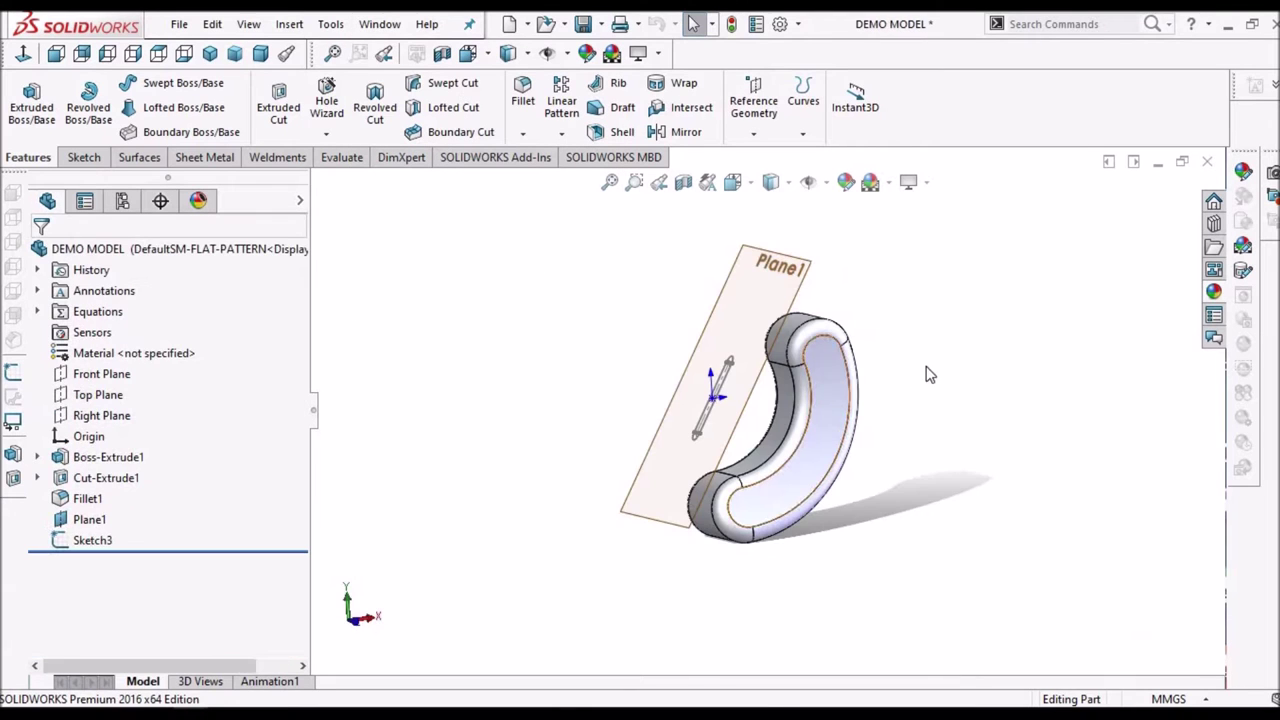
Examine the curved body, the slot sketch and the position of Plane1 from several angles
{"action": "scroll", "coordinate": [823, 377], "scroll_direction": "down", "scroll_amount": 3}
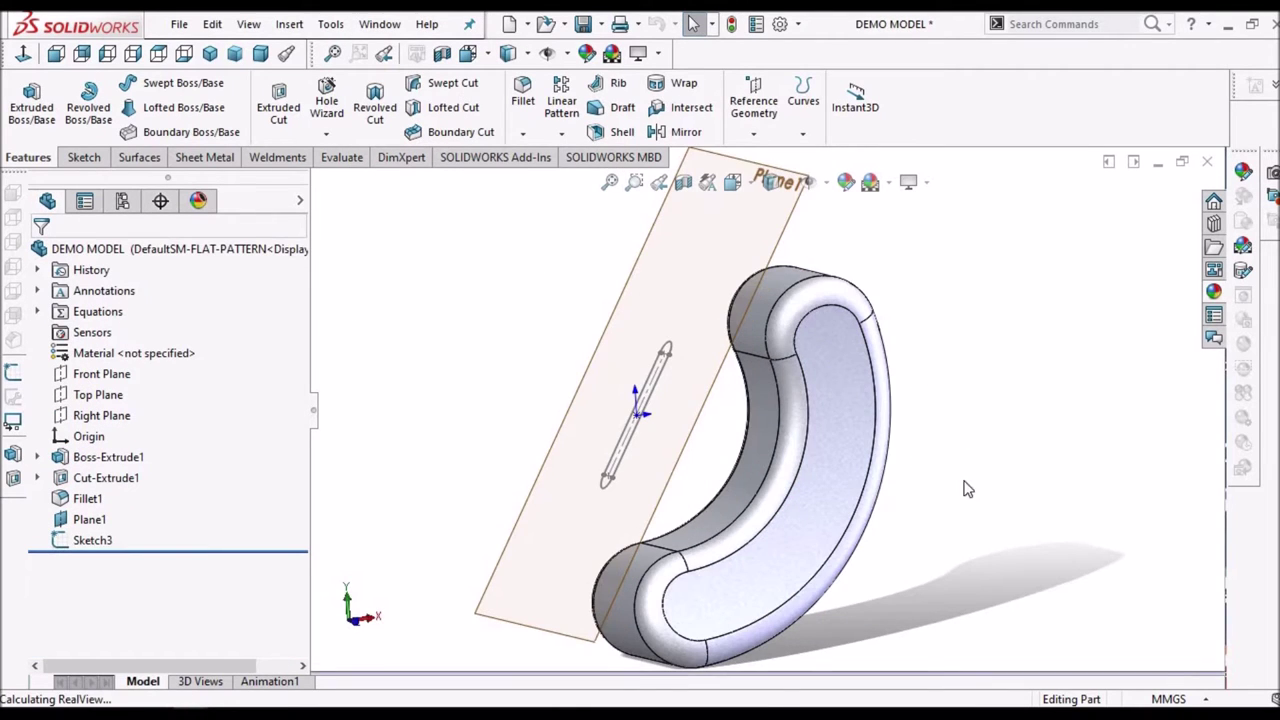
{"action": "middle_click_drag", "start_coordinate": [963, 486], "coordinate": [843, 425]}
{"action": "scroll", "coordinate": [843, 425], "scroll_direction": "up", "scroll_amount": 1}
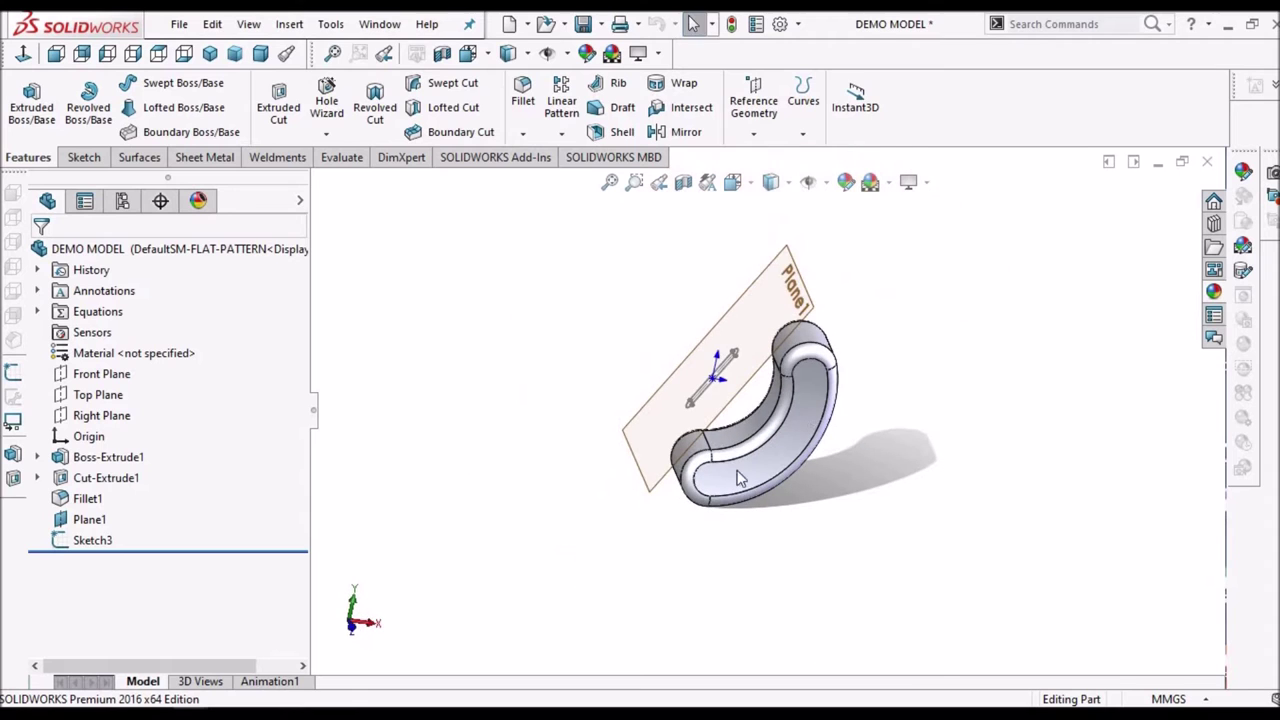
{"action": "scroll", "coordinate": [923, 414], "scroll_direction": "down", "scroll_amount": 3}
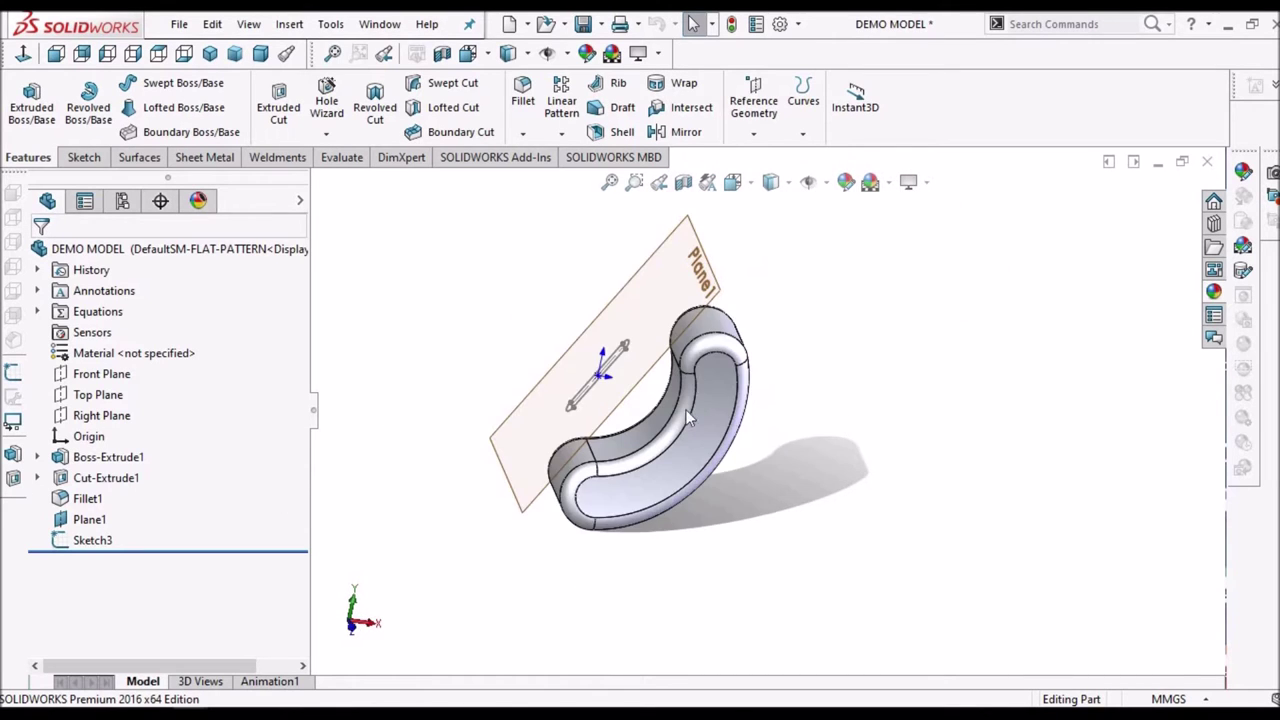
{"action": "middle_click_drag", "start_coordinate": [923, 414], "coordinate": [726, 465]}
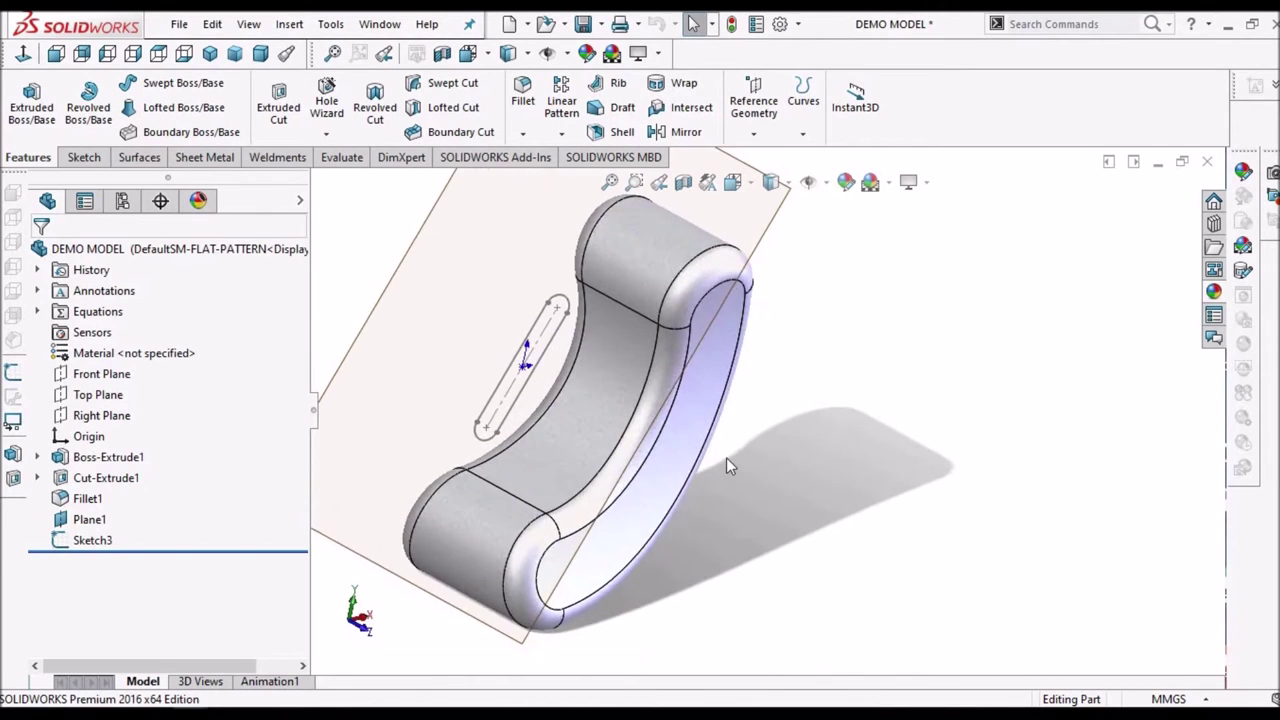
{"action": "scroll", "coordinate": [728, 465], "scroll_direction": "up", "scroll_amount": 3}
{"action": "left_click", "coordinate": [95, 523]}
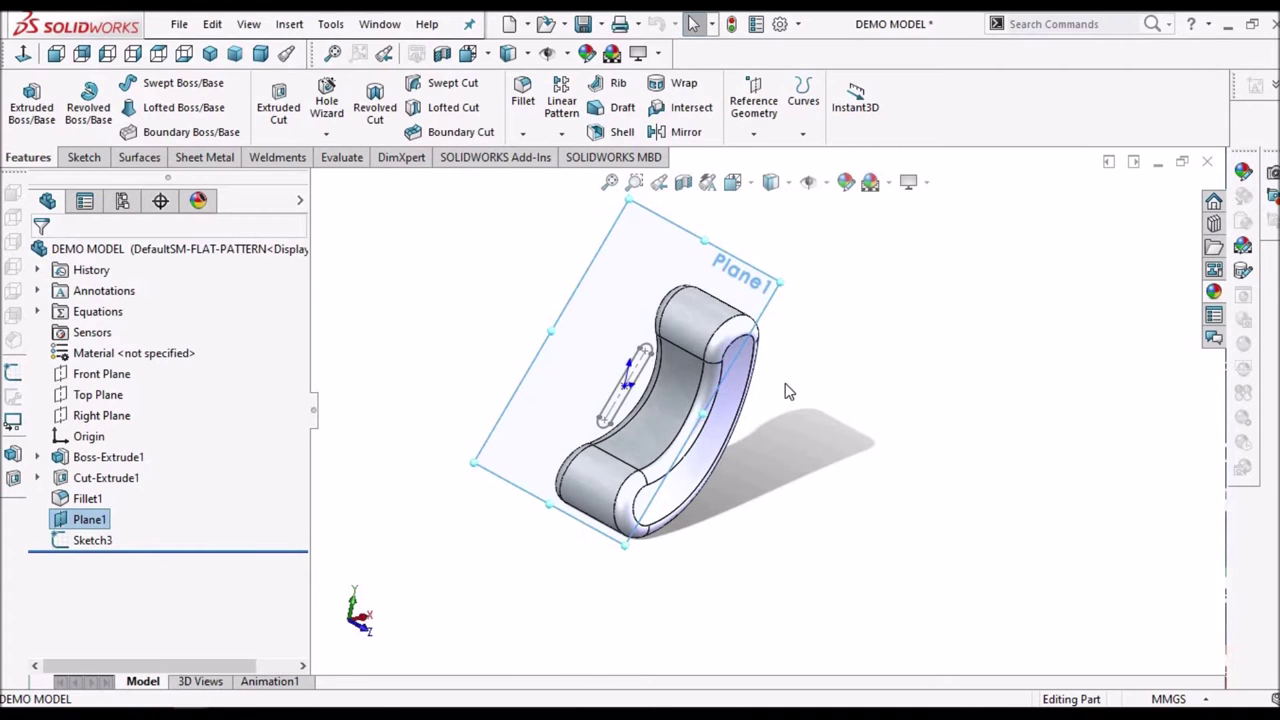
{"action": "middle_click_drag", "start_coordinate": [768, 250], "coordinate": [690, 340]}
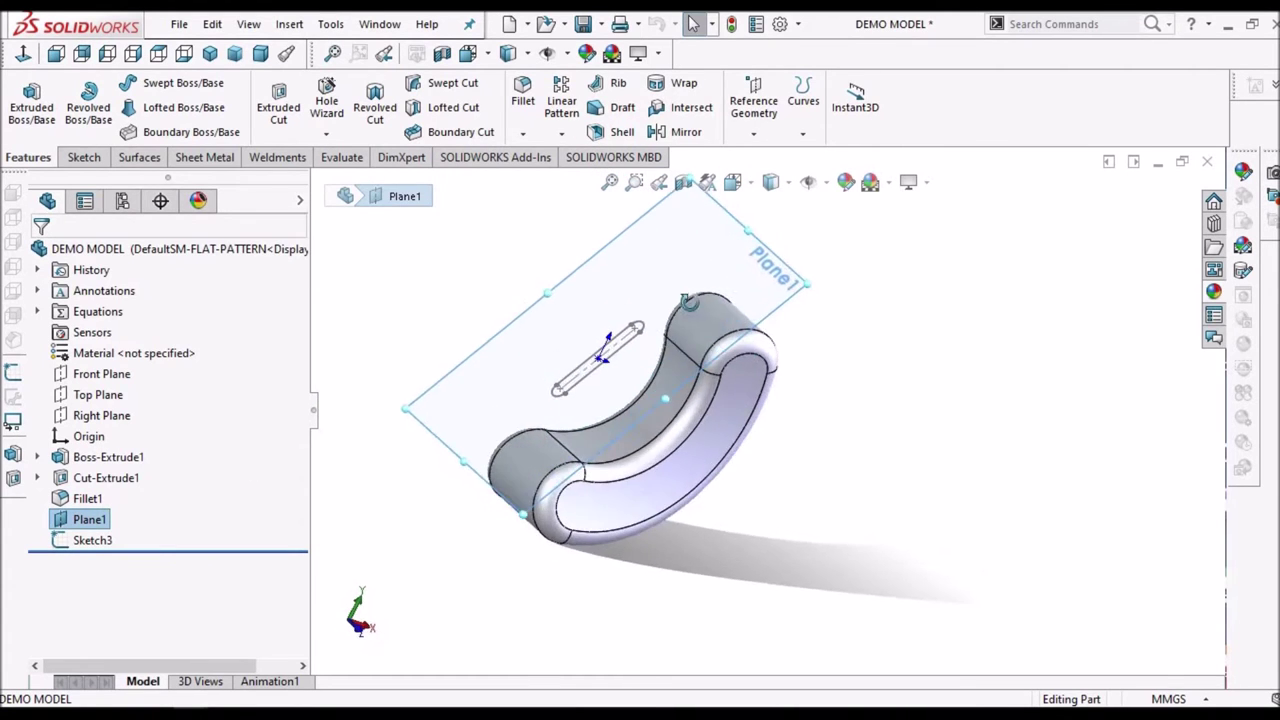
Open the slot sketch on Plane1 to inspect its dimensions, and close it without edits
{"action": "left_click", "coordinate": [100, 541]}
{"action": "left_click", "coordinate": [114, 485]}
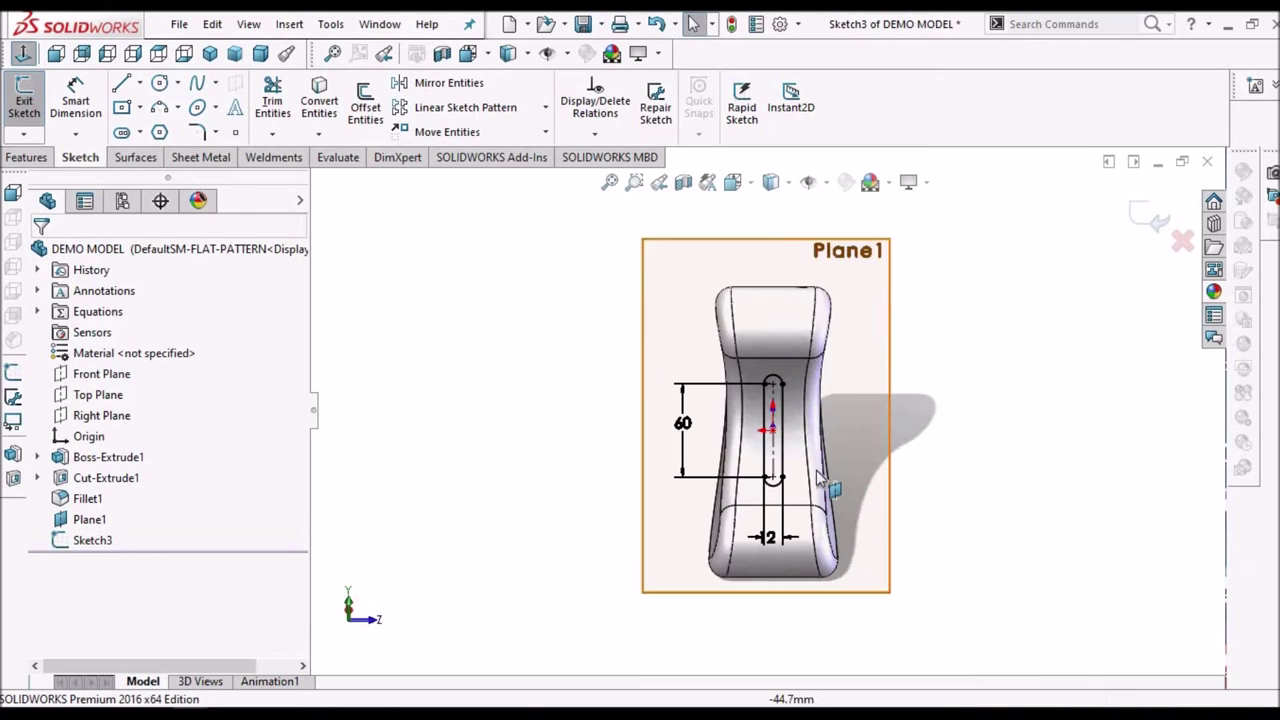
{"action": "scroll", "coordinate": [818, 480], "scroll_direction": "up", "scroll_amount": 3}
{"action": "scroll", "coordinate": [1060, 291], "scroll_direction": "down", "scroll_amount": 2}
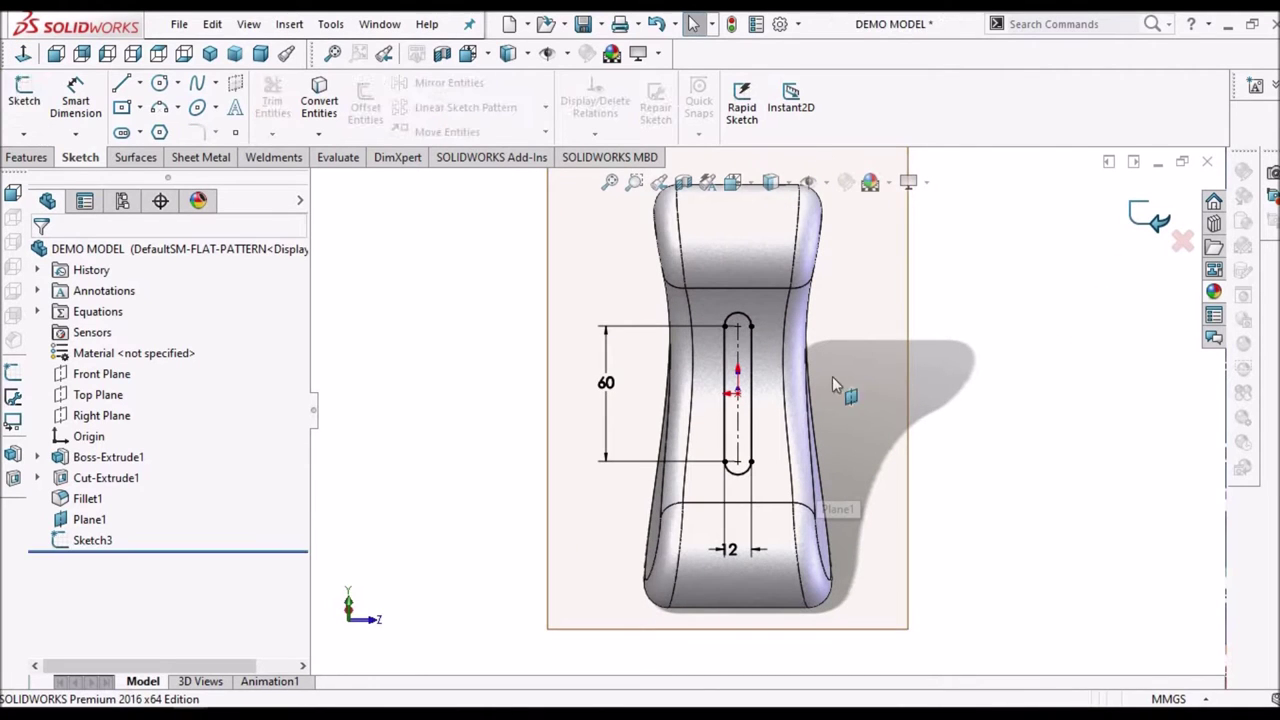
Start an Extruded Cut from the slot sketch with the Offset From Surface end condition, referencing the body's concave inner face
{"action": "mouse_move", "coordinate": [800, 240]}
{"action": "middle_mouse_down"}
{"action": "mouse_move", "coordinate": [760, 335]}
{"action": "mouse_move", "coordinate": [727, 303]}
{"action": "mouse_move", "coordinate": [707, 454]}
{"action": "mouse_move", "coordinate": [720, 414]}
{"action": "mouse_move", "coordinate": [700, 400]}
{"action": "mouse_move", "coordinate": [726, 266]}
{"action": "mouse_move", "coordinate": [895, 355]}
{"action": "middle_mouse_up"}
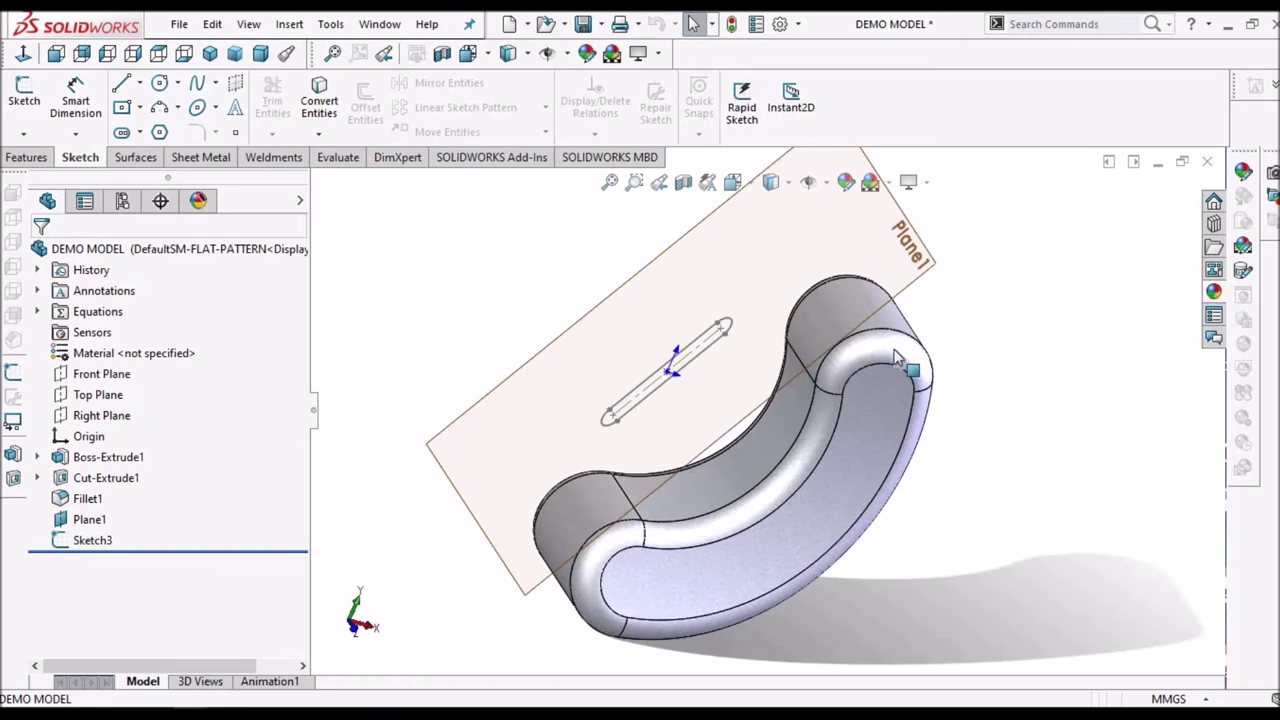
{"action": "scroll", "coordinate": [895, 355], "scroll_direction": "down", "scroll_amount": 2}
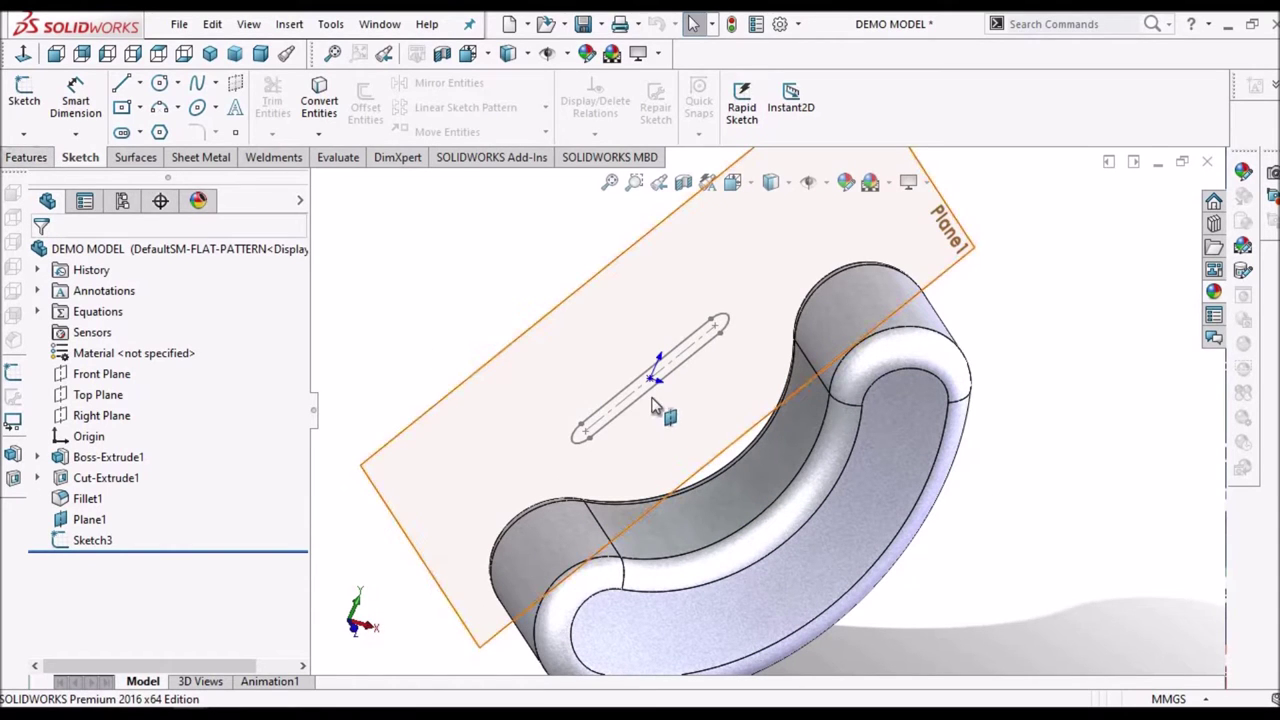
{"action": "left_click", "coordinate": [652, 392]}
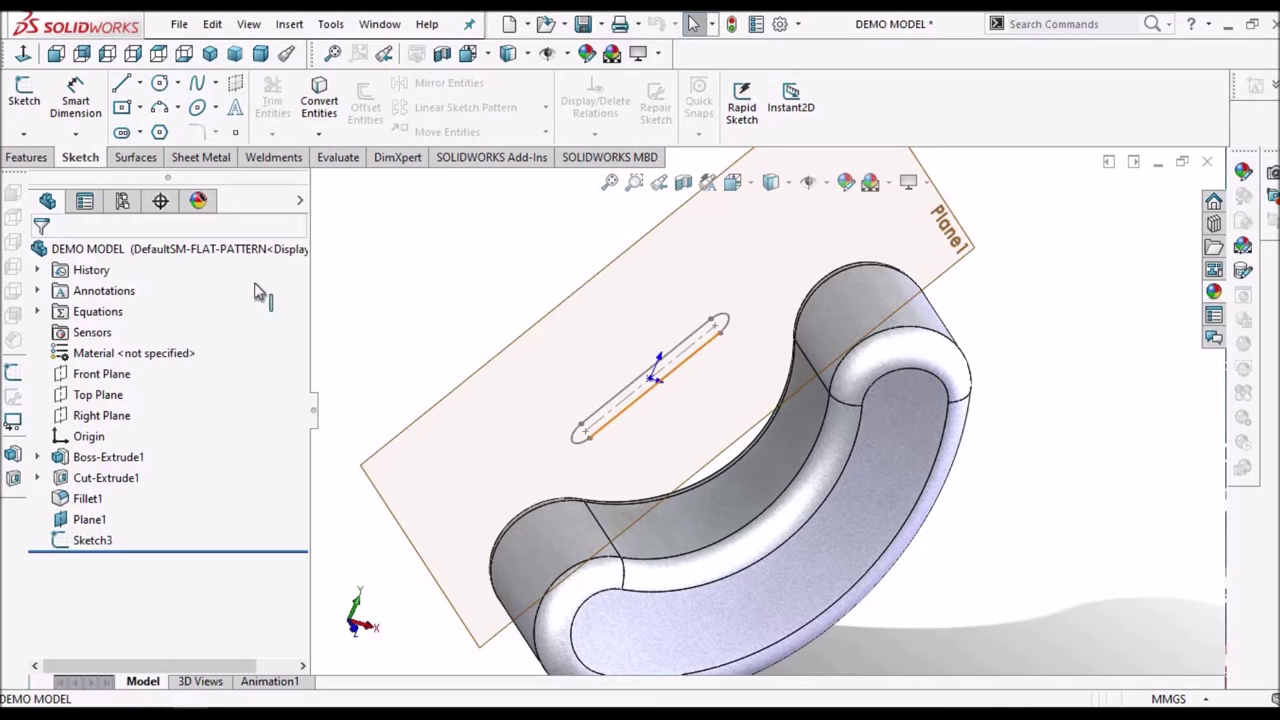
{"action": "left_click", "coordinate": [26, 160]}
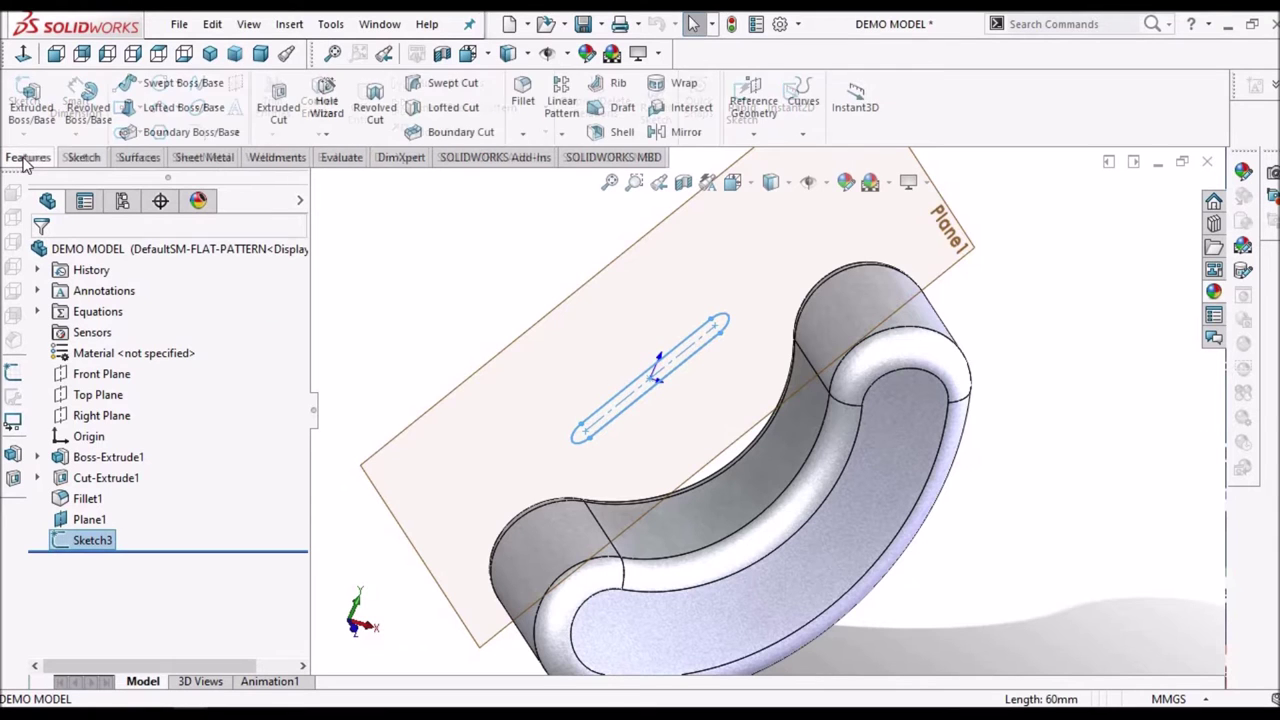
{"action": "left_click", "coordinate": [280, 110]}
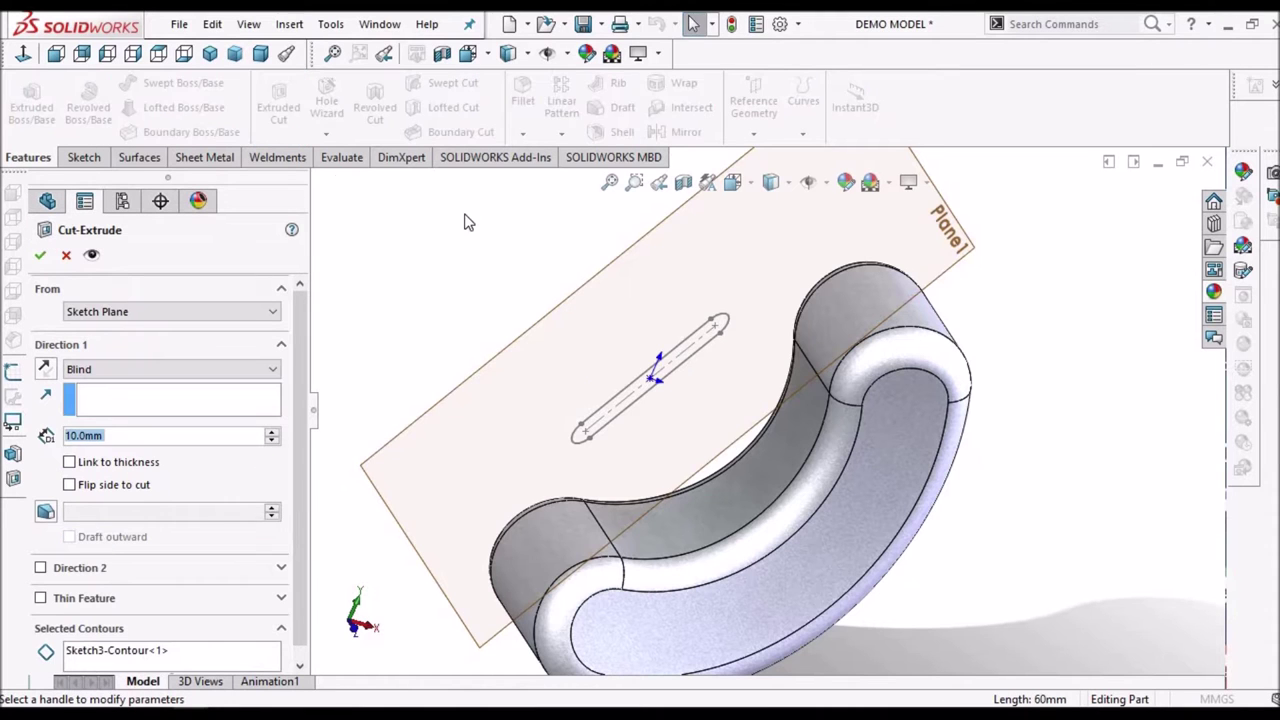
{"action": "middle_click_drag", "start_coordinate": [464, 222], "coordinate": [330, 440]}
{"action": "left_click", "coordinate": [275, 370]}
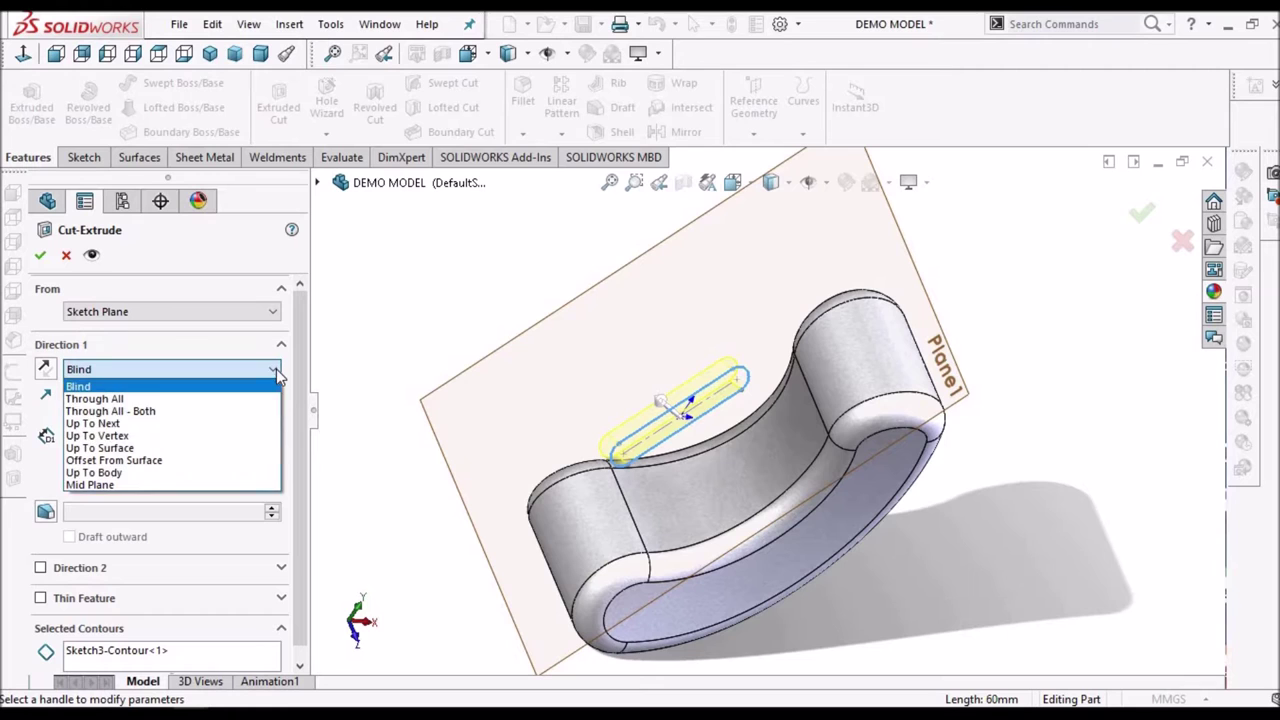
{"action": "left_click", "coordinate": [218, 462]}
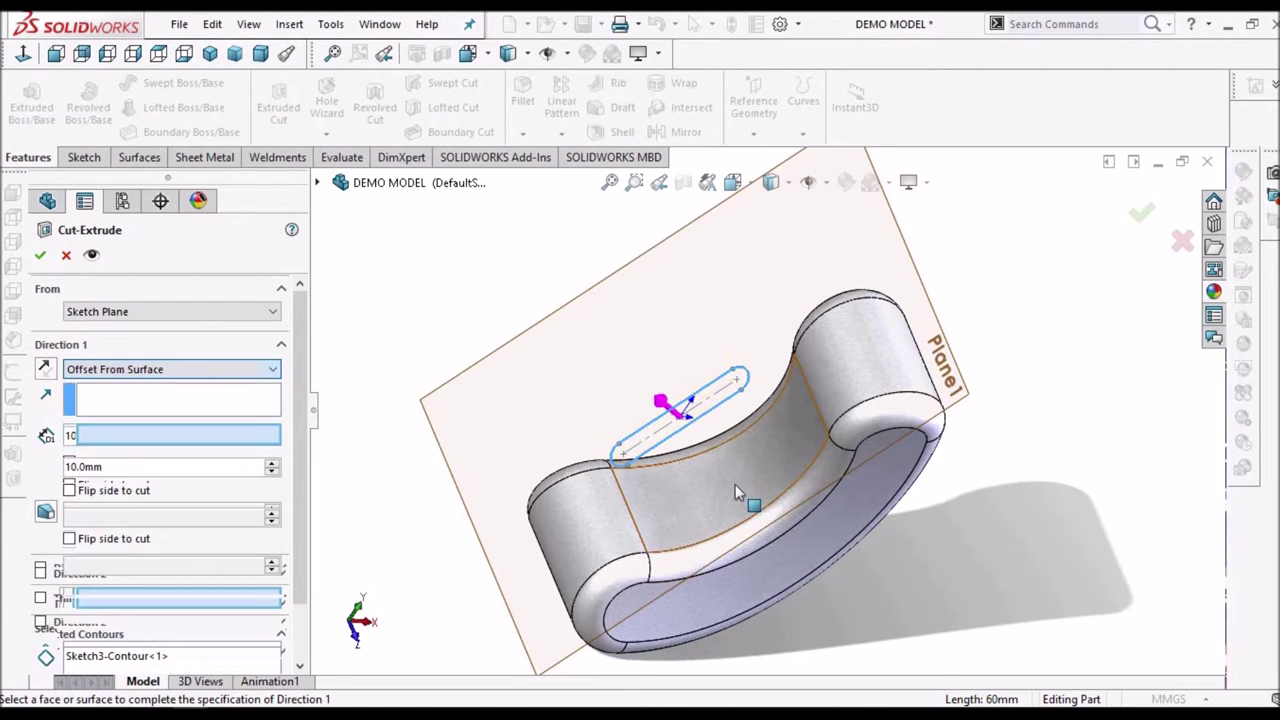
{"action": "scroll", "coordinate": [735, 484], "scroll_direction": "down", "scroll_amount": 3}
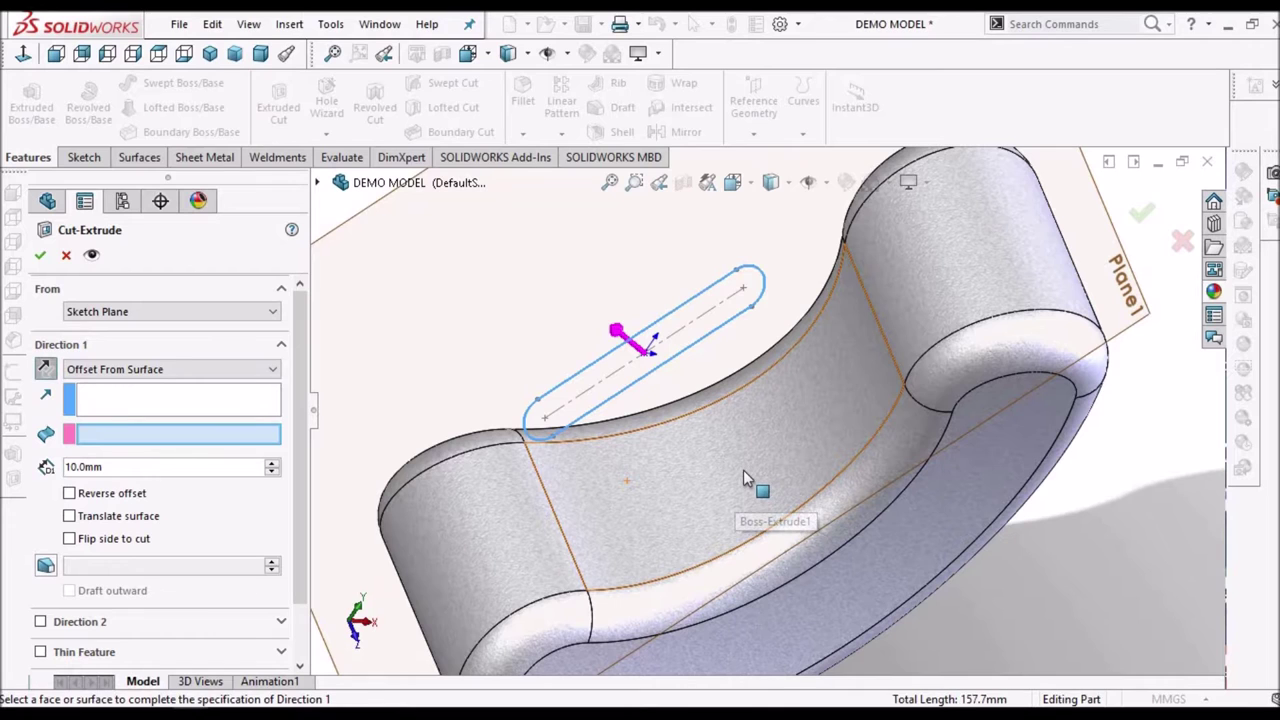
{"action": "left_click", "coordinate": [743, 470]}
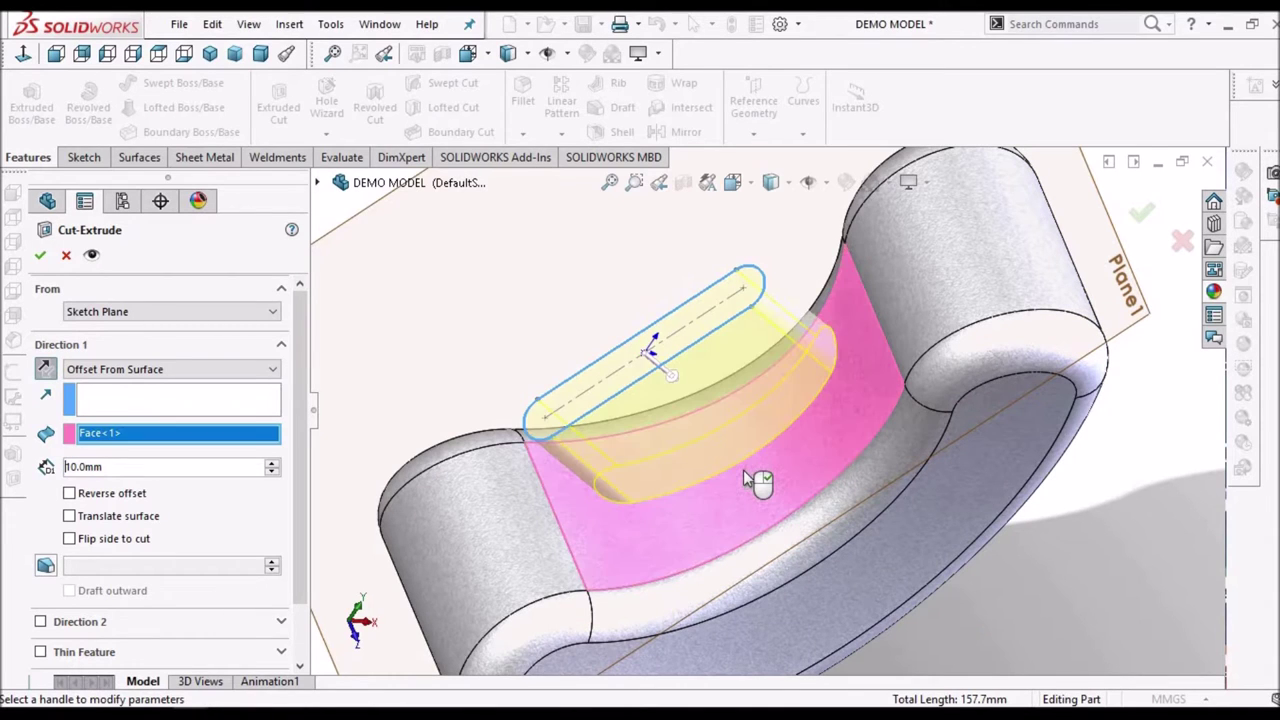
Reverse the cut's offset direction and display the part as unshaded edges in the Front view
{"action": "left_click", "coordinate": [57, 55]}
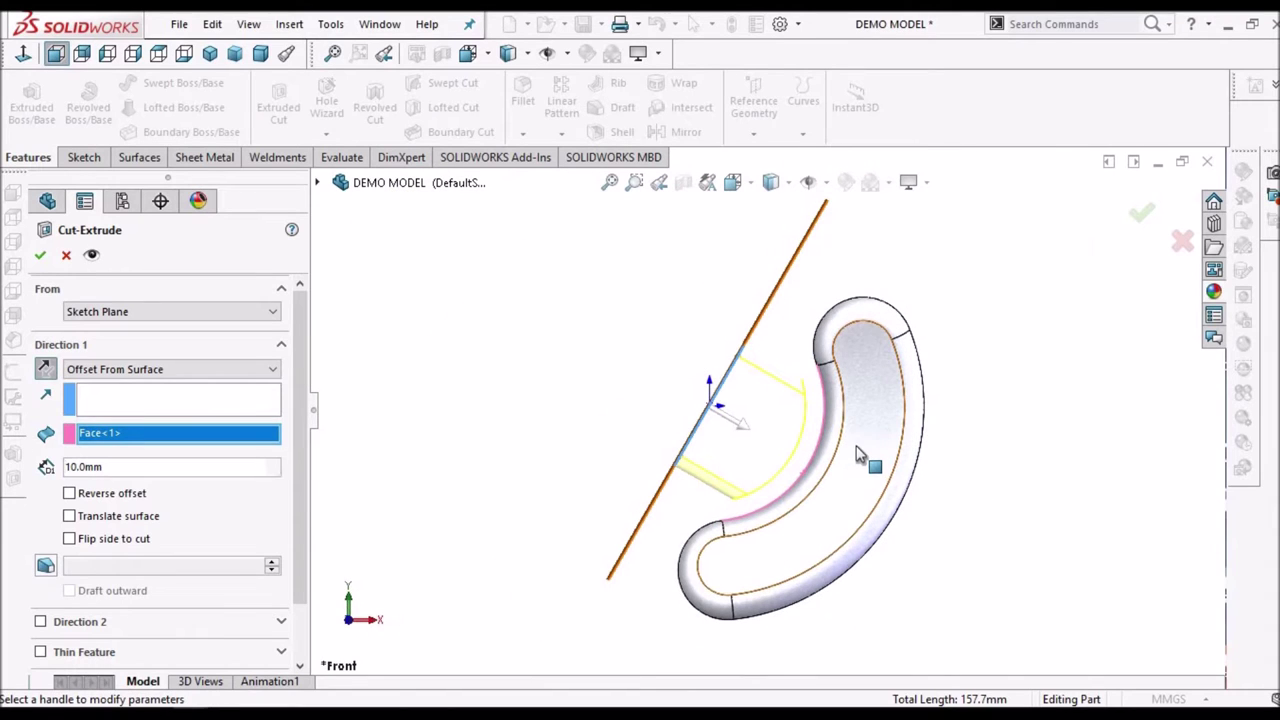
{"action": "left_click", "coordinate": [69, 493]}
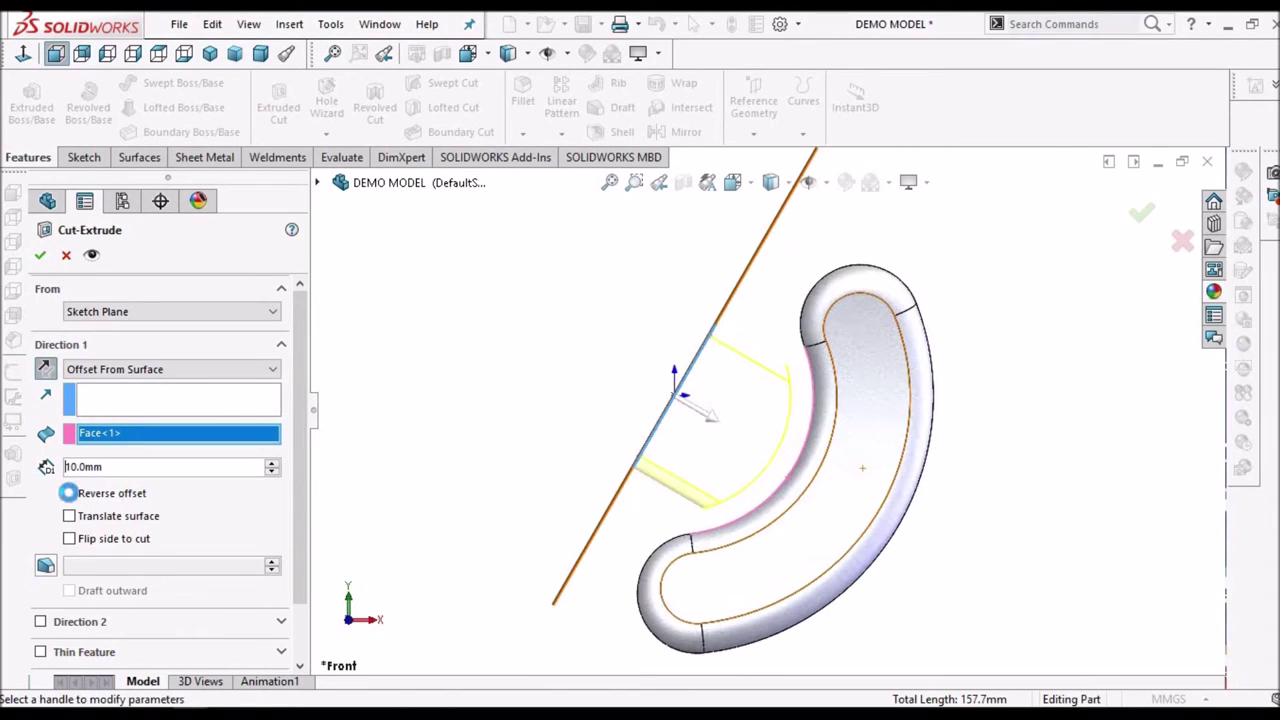
{"action": "left_click", "coordinate": [69, 493]}
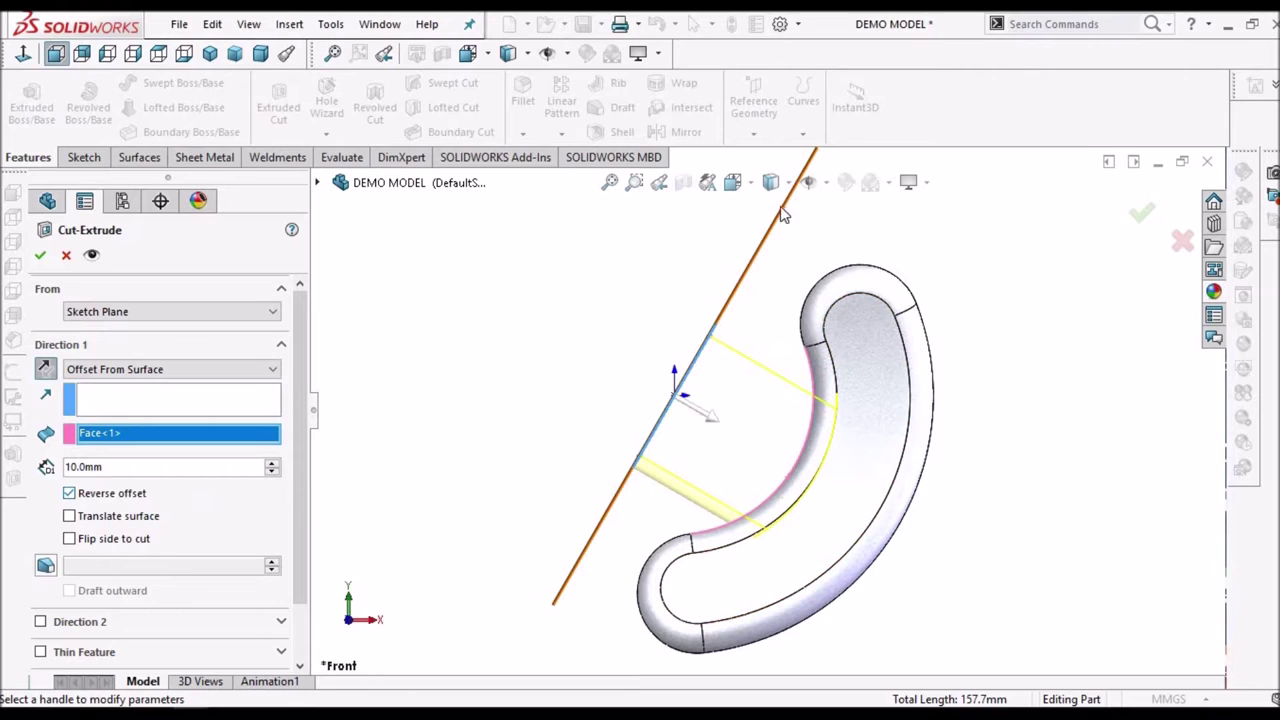
{"action": "left_click", "coordinate": [771, 182]}
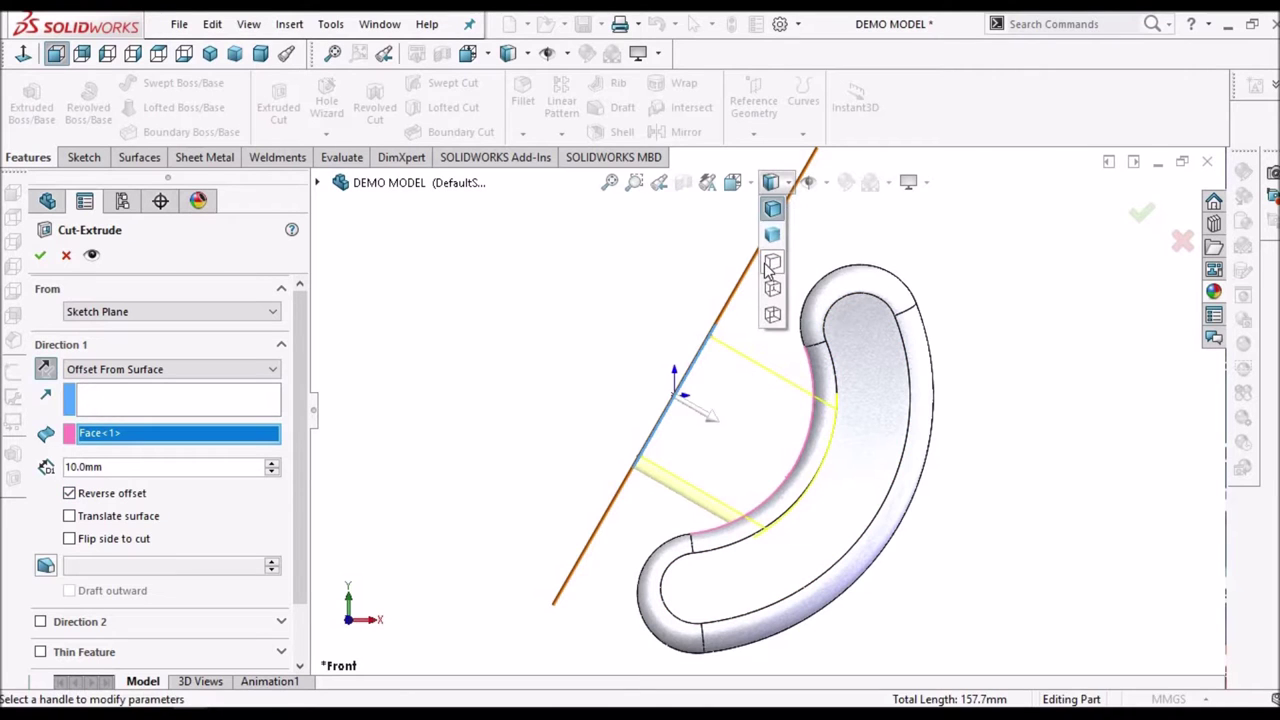
{"action": "left_click", "coordinate": [770, 262]}
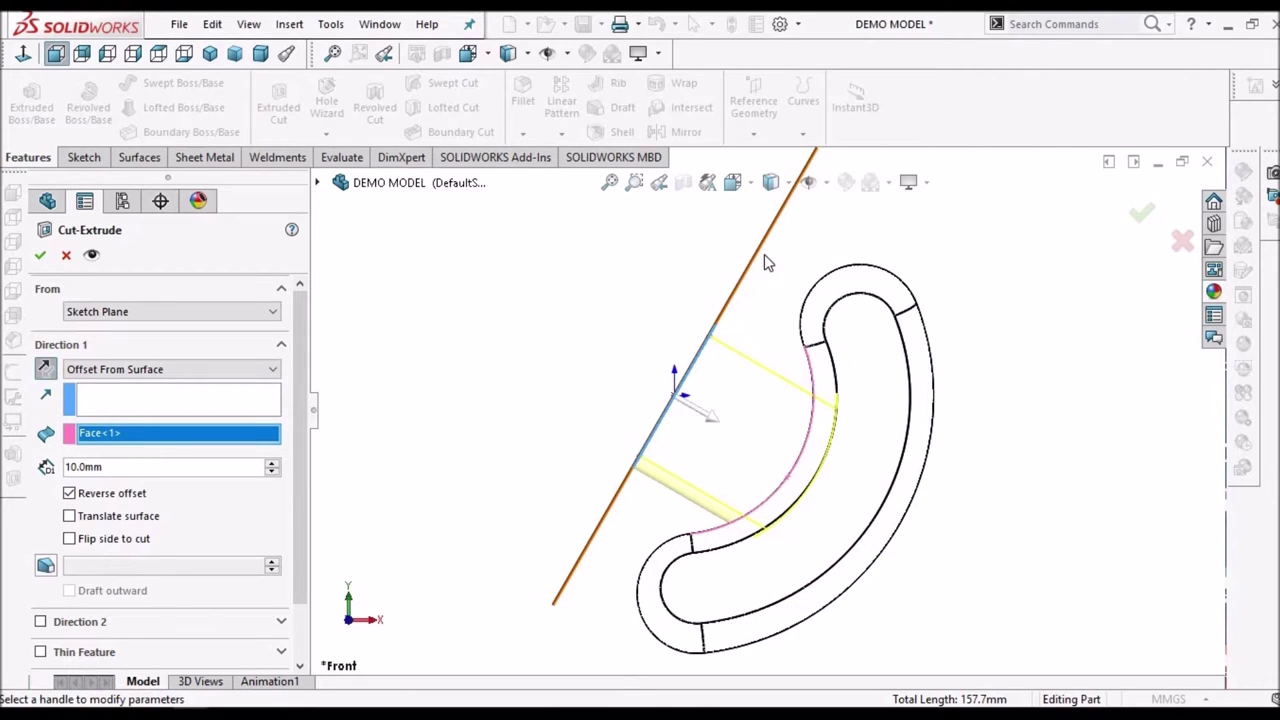
{"action": "left_click", "coordinate": [787, 185]}
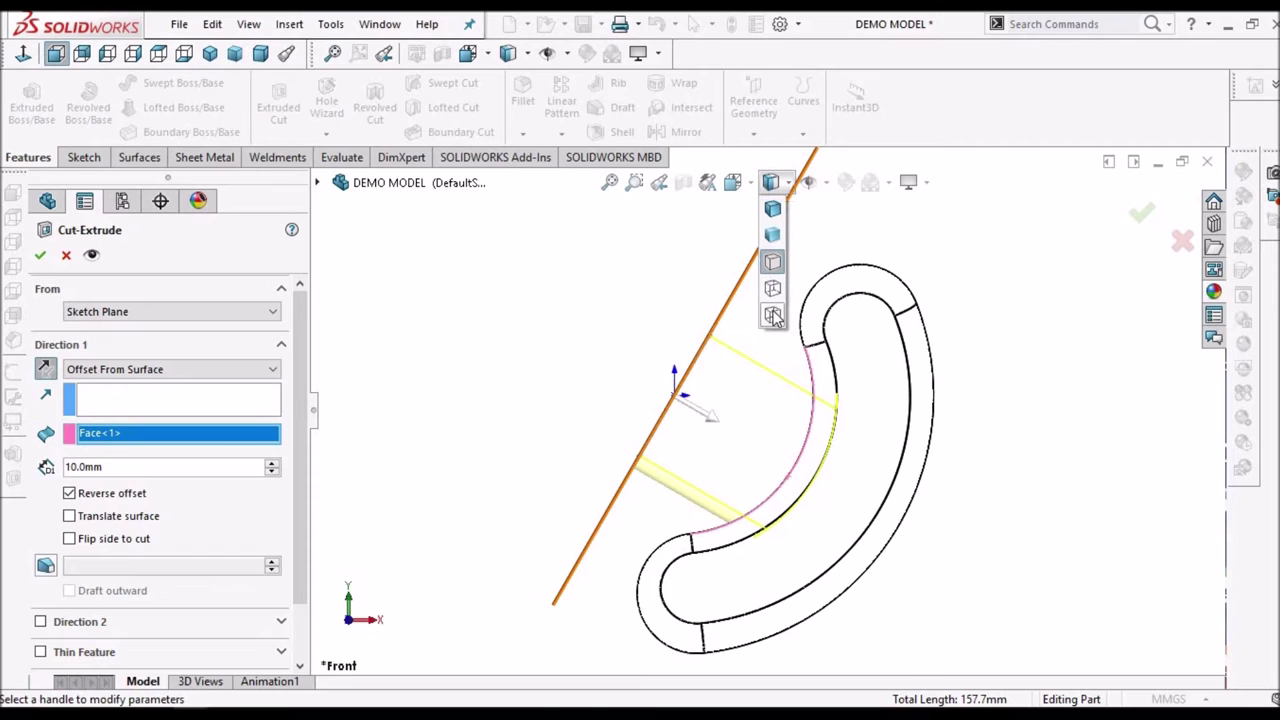
{"action": "left_click", "coordinate": [773, 316]}
Set the cut's offset distance to 5 mm and complete the Extruded Cut
{"action": "scroll", "coordinate": [812, 515], "scroll_direction": "down", "scroll_amount": 3}
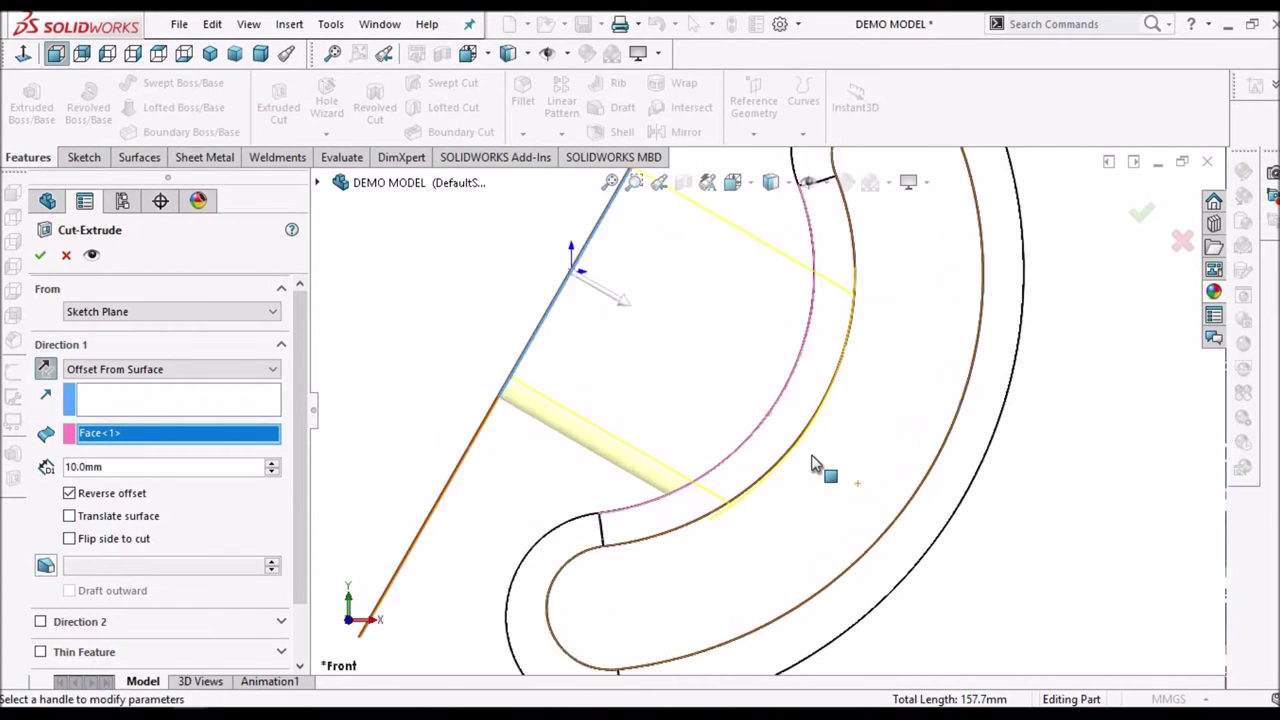
{"action": "scroll", "coordinate": [812, 463], "scroll_direction": "down", "scroll_amount": 2}
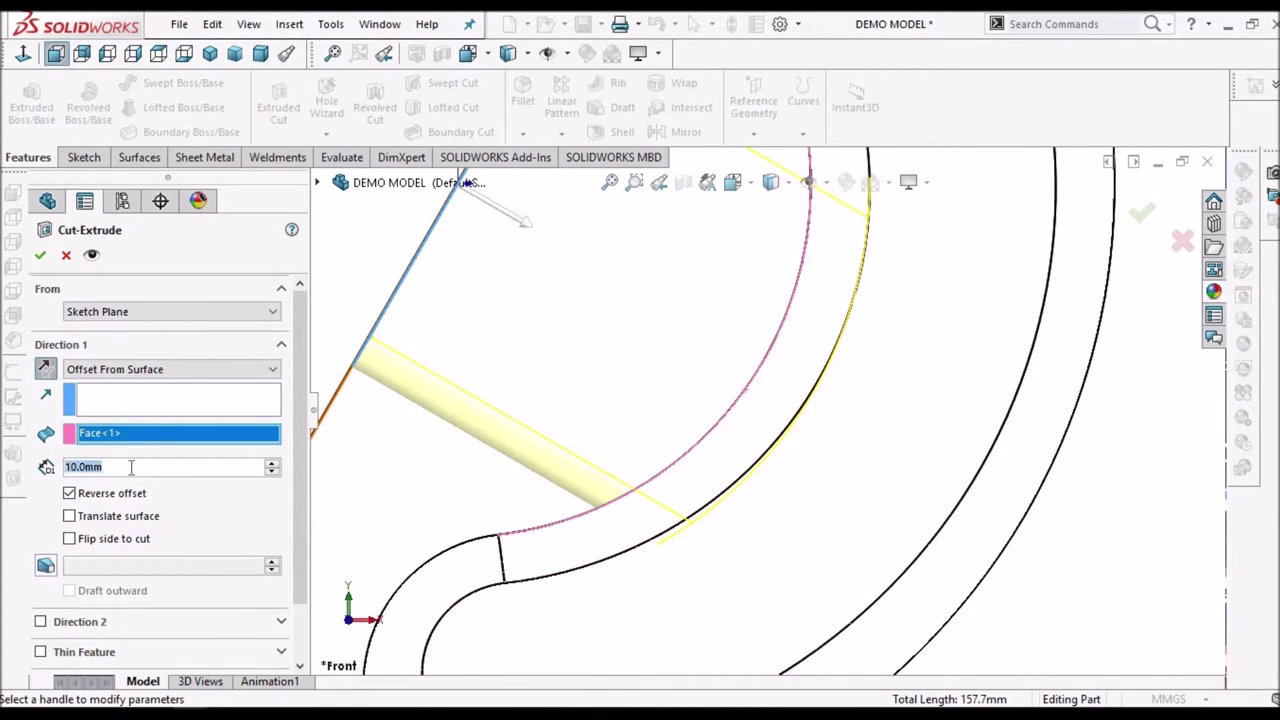
{"action": "type", "text": "5"}
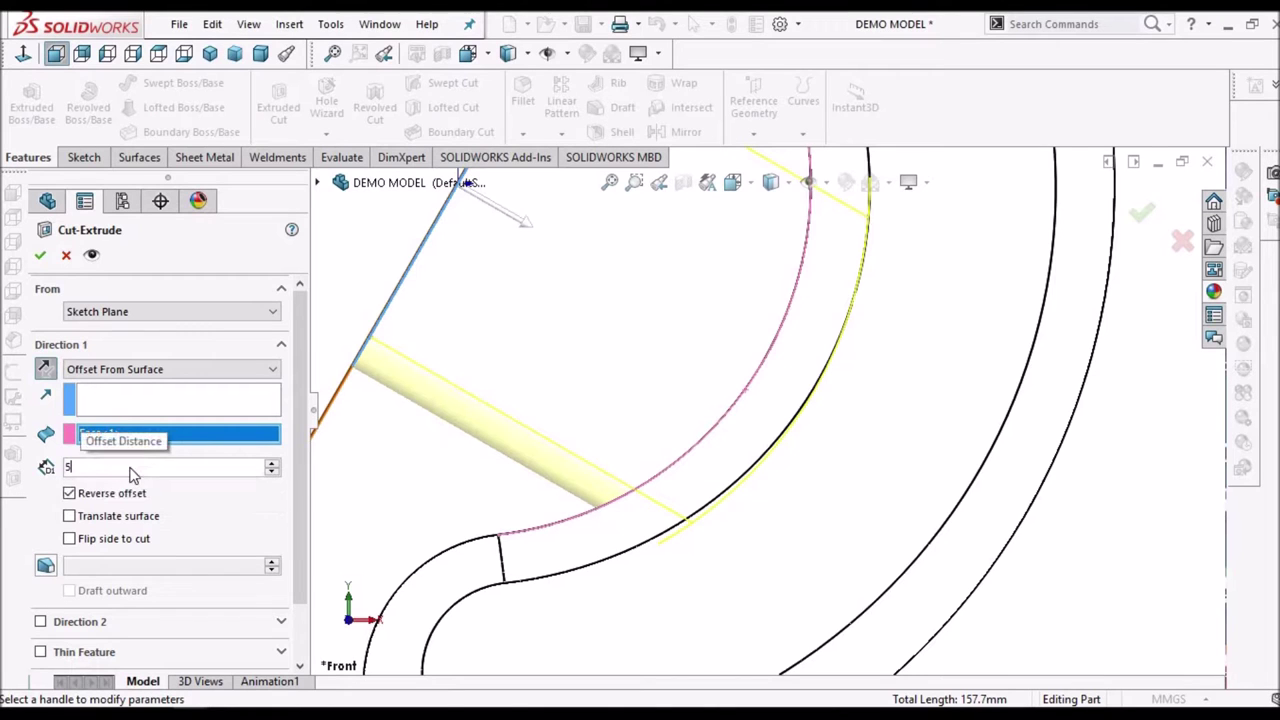
{"action": "key", "text": "Return"}
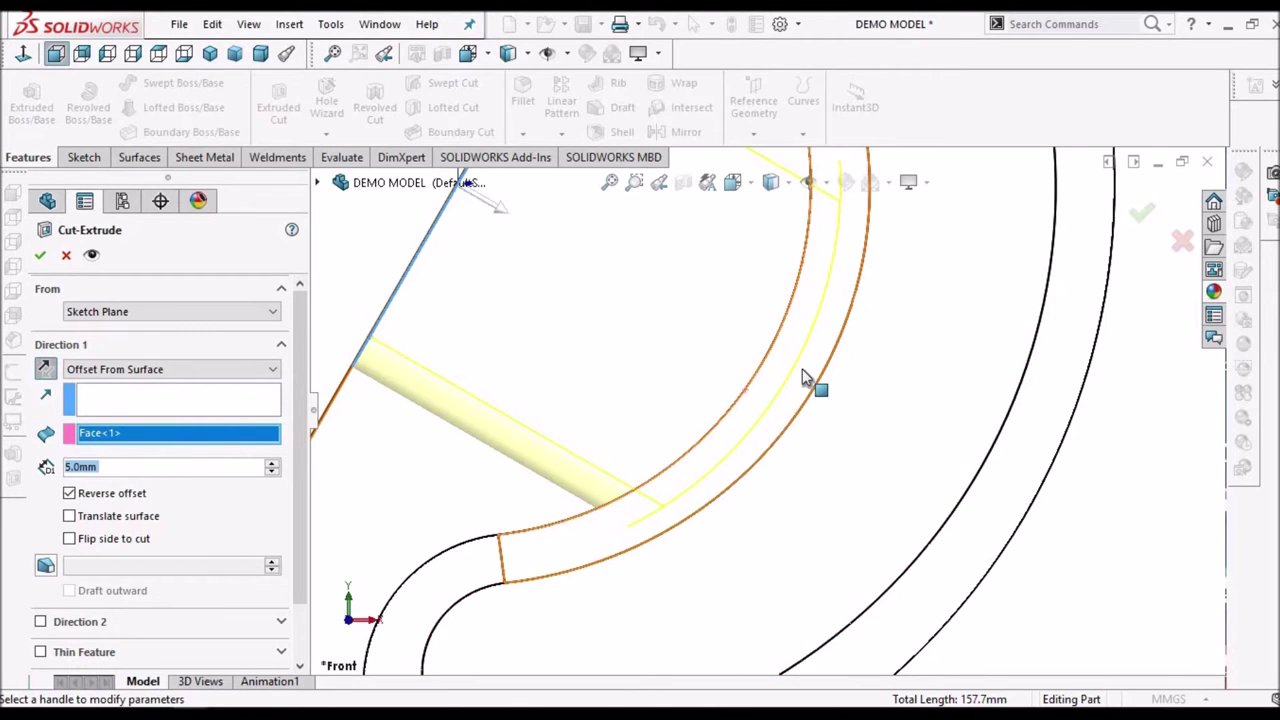
{"action": "scroll", "coordinate": [802, 369], "scroll_direction": "up", "scroll_amount": 3}
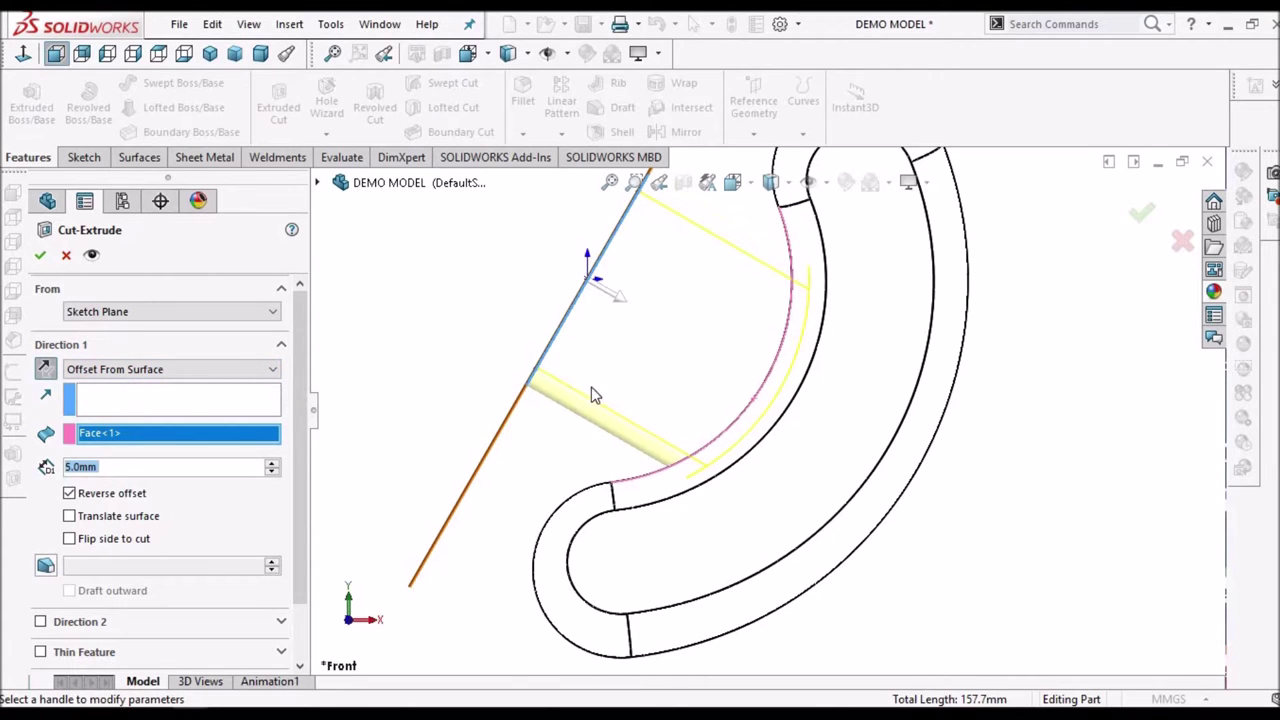
{"action": "middle_click_drag", "start_coordinate": [592, 395], "coordinate": [640, 400]}
{"action": "scroll", "coordinate": [640, 400], "scroll_direction": "up", "scroll_amount": 3}
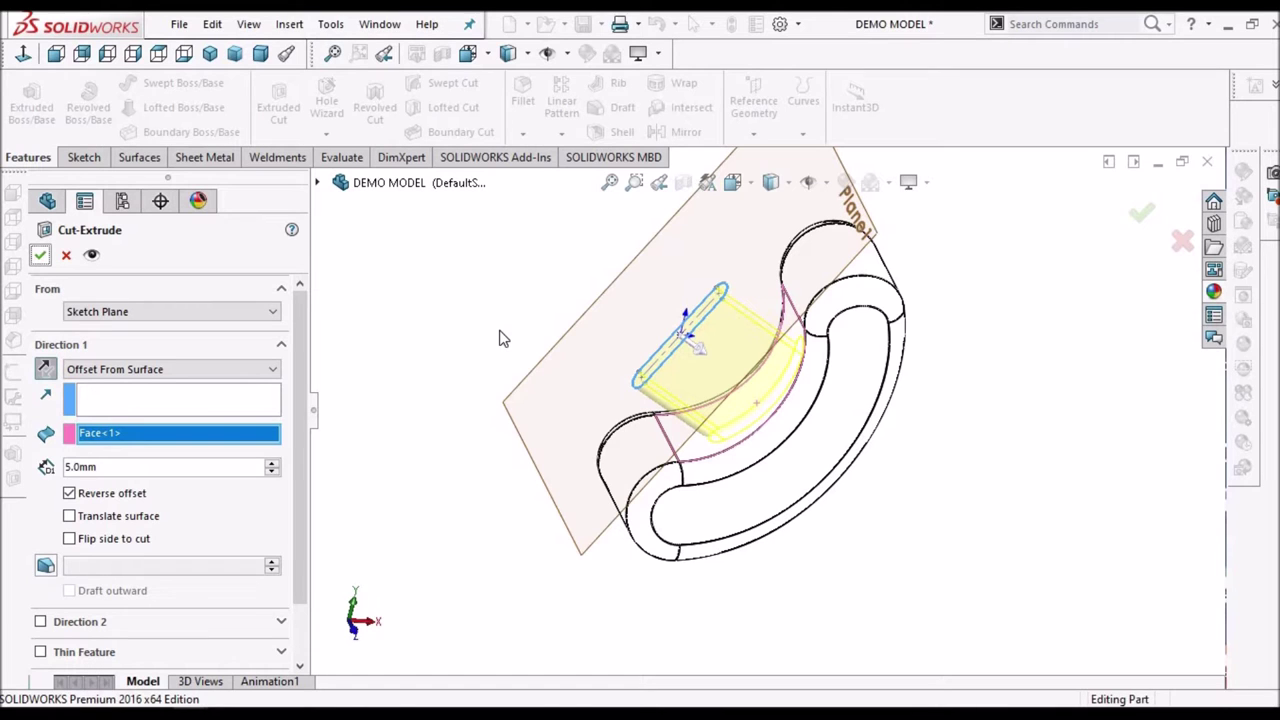
{"action": "key", "text": "Return"}
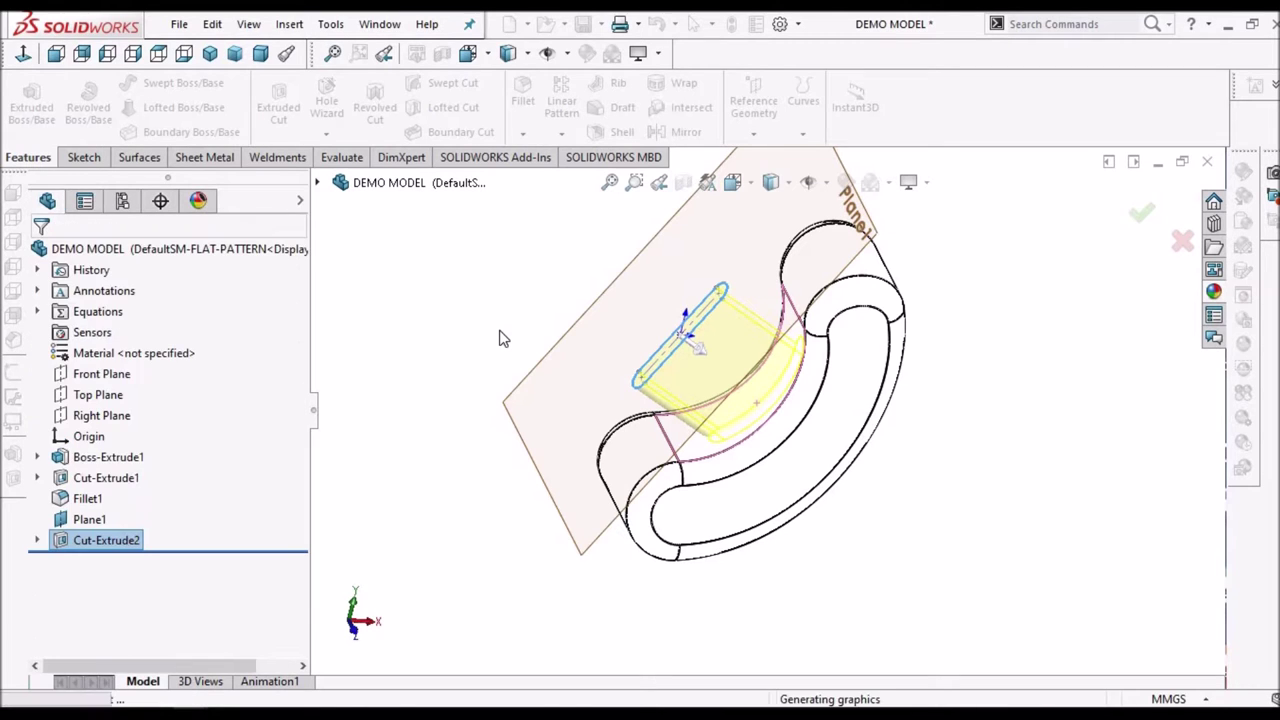
Restore the Shaded With Edges display and examine the new slot in the concave face
{"action": "left_click", "coordinate": [771, 184]}
{"action": "left_click", "coordinate": [771, 210]}
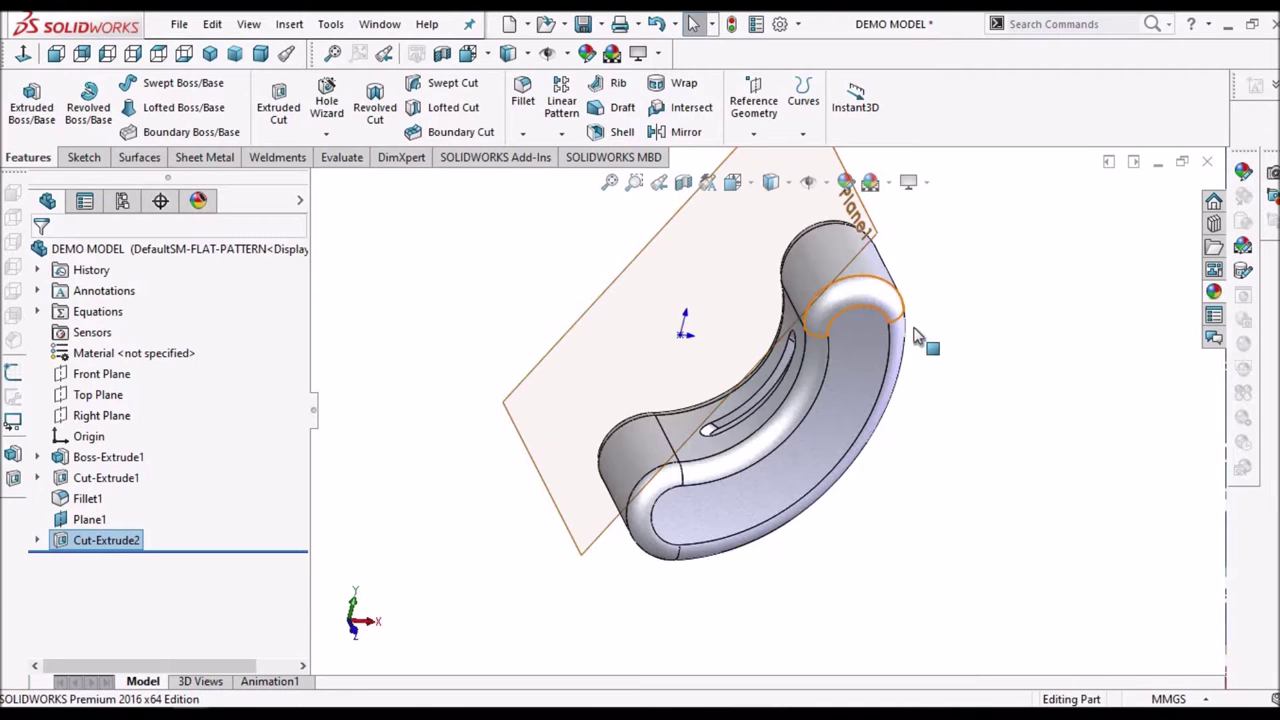
{"action": "middle_click_drag", "start_coordinate": [915, 337], "coordinate": [823, 398]}
{"action": "scroll", "coordinate": [790, 370], "scroll_direction": "up", "scroll_amount": 5}
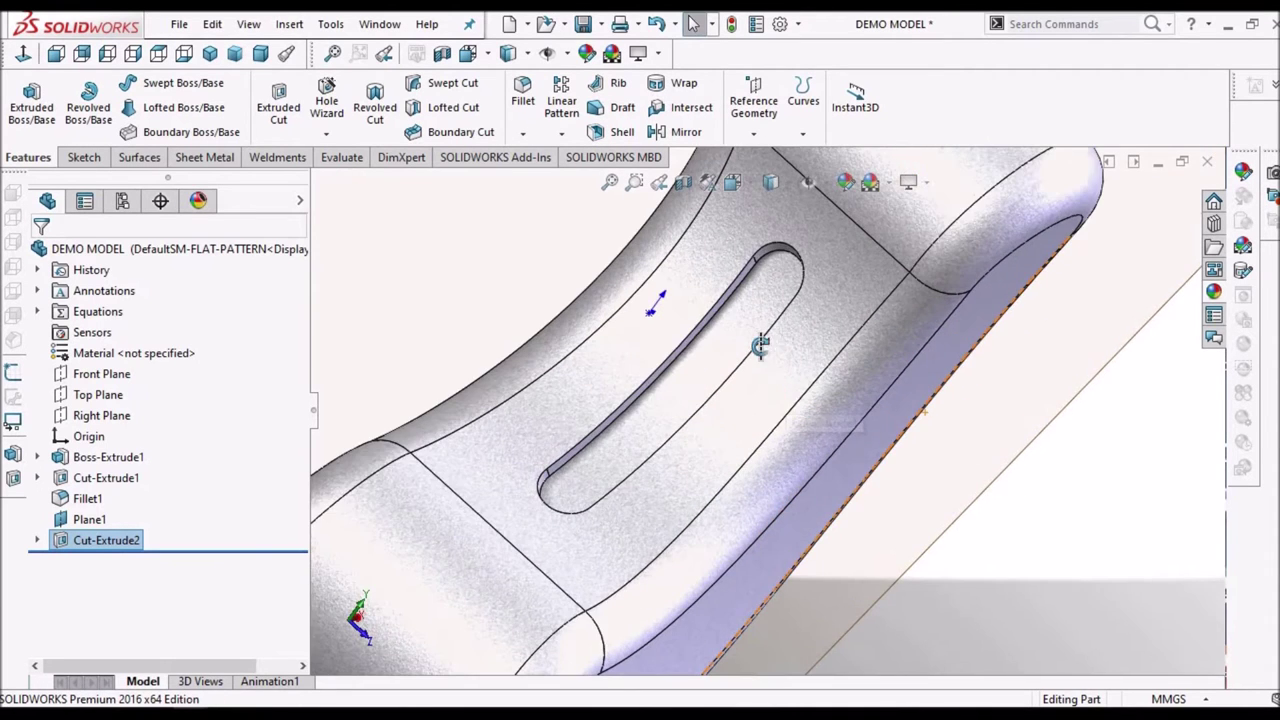
{"action": "middle_click_drag", "start_coordinate": [760, 345], "coordinate": [730, 420]}
{"action": "key", "text": "f"}
{"action": "scroll", "coordinate": [772, 393], "scroll_direction": "up", "scroll_amount": 4}
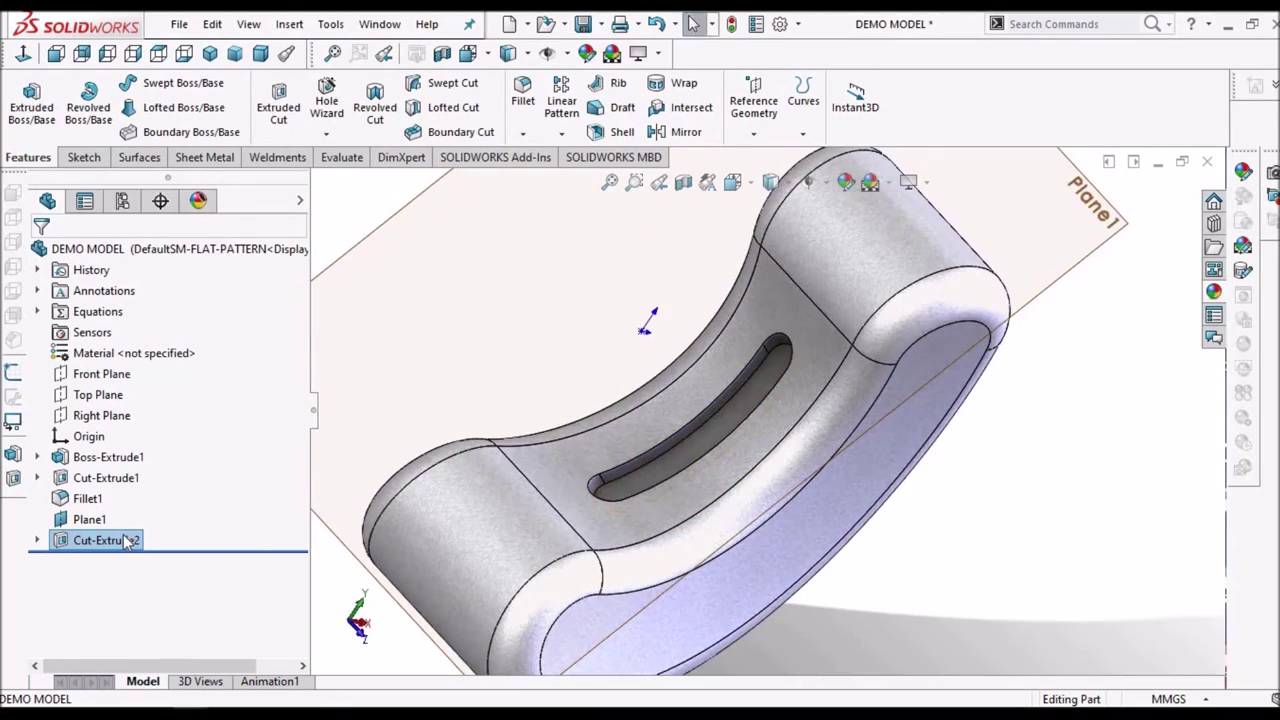
Delete the Cut-Extrude2 feature that forms the slot in the concave face
{"action": "right_click", "coordinate": [126, 541]}
{"action": "left_click", "coordinate": [168, 452]}
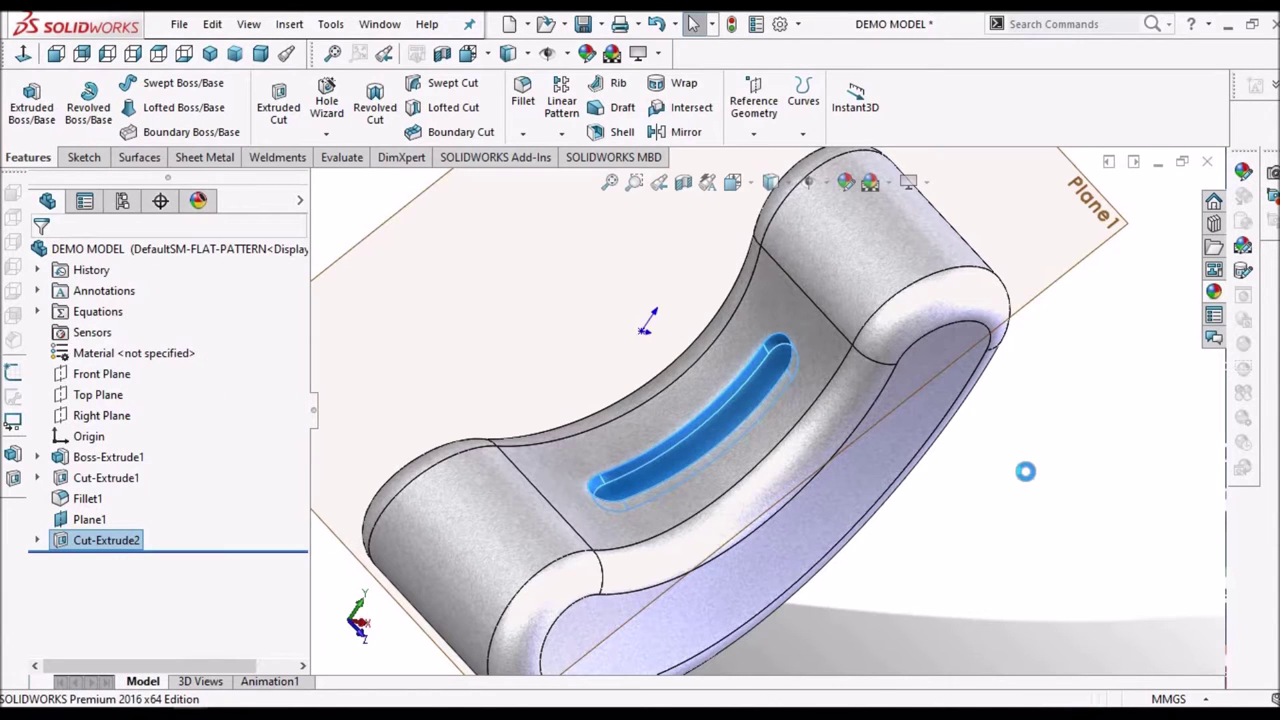
{"action": "scroll", "coordinate": [709, 436], "scroll_direction": "down", "scroll_amount": 2}
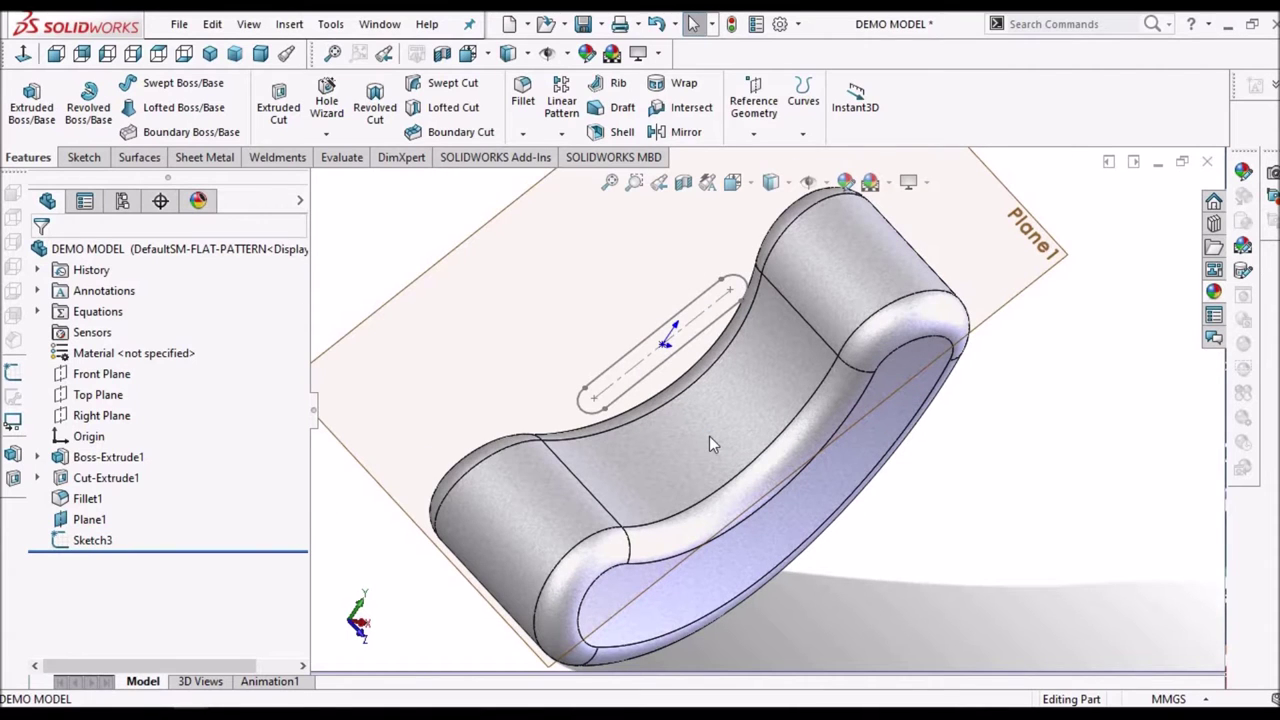
Start an Offset Surface from the body's concave inner face and set its offset distance to 5 mm
{"action": "left_click", "coordinate": [709, 436]}
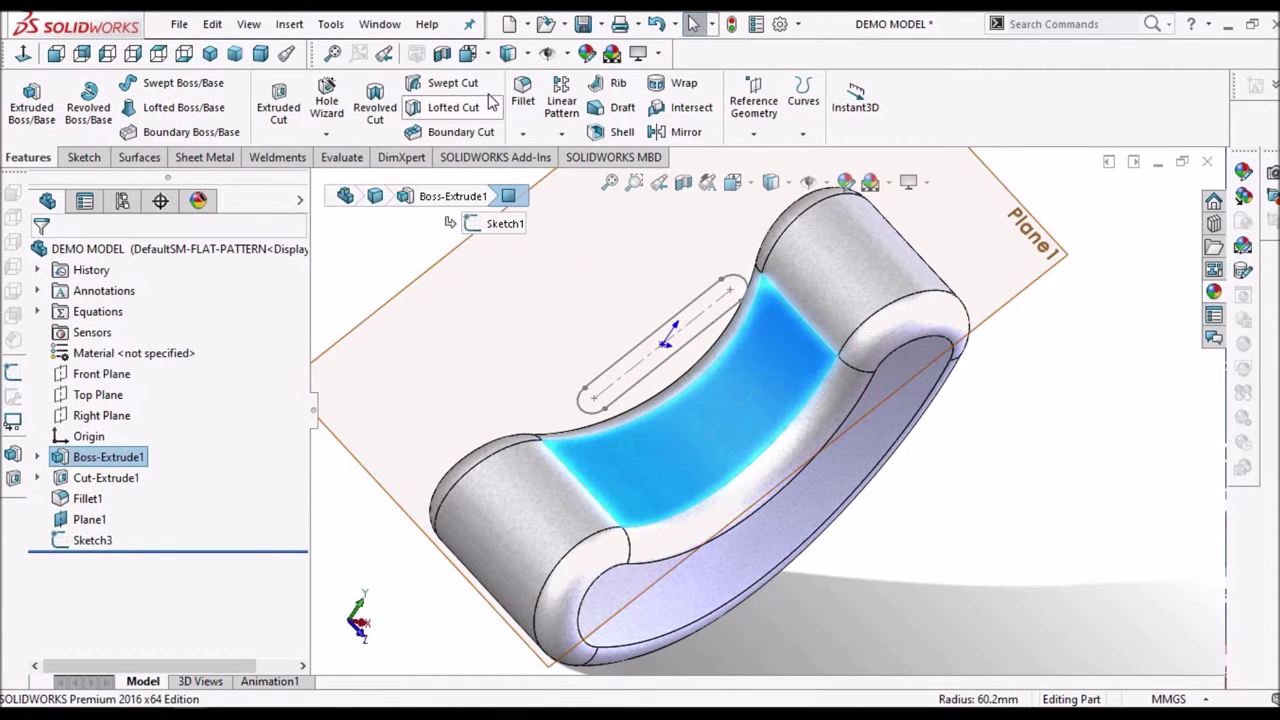
{"action": "left_click", "coordinate": [135, 157]}
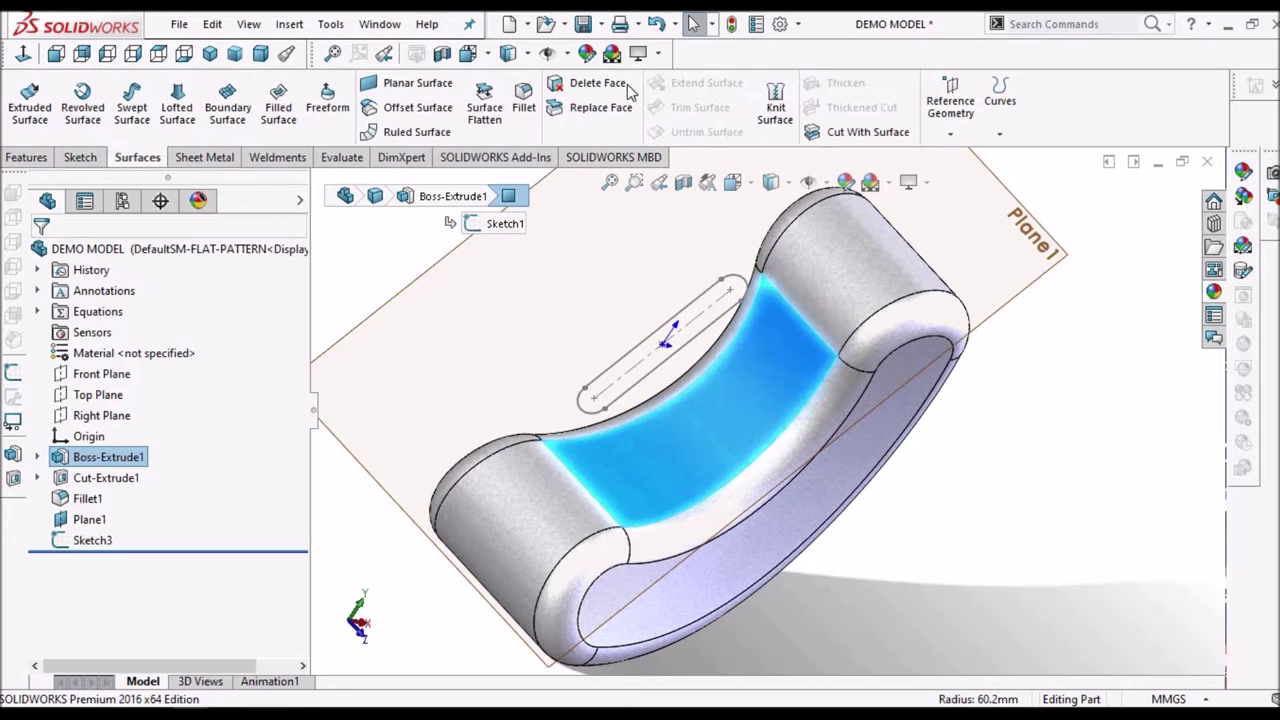
{"action": "left_click", "coordinate": [412, 106]}
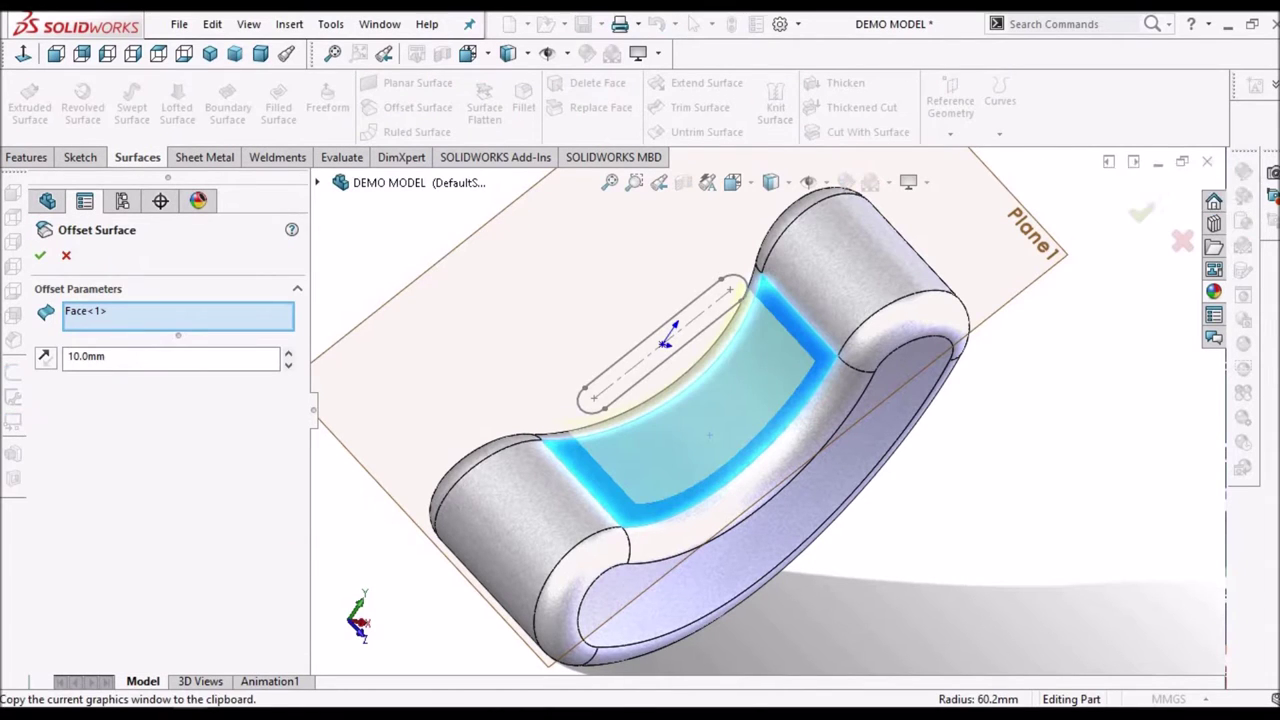
{"action": "left_click", "coordinate": [55, 55]}
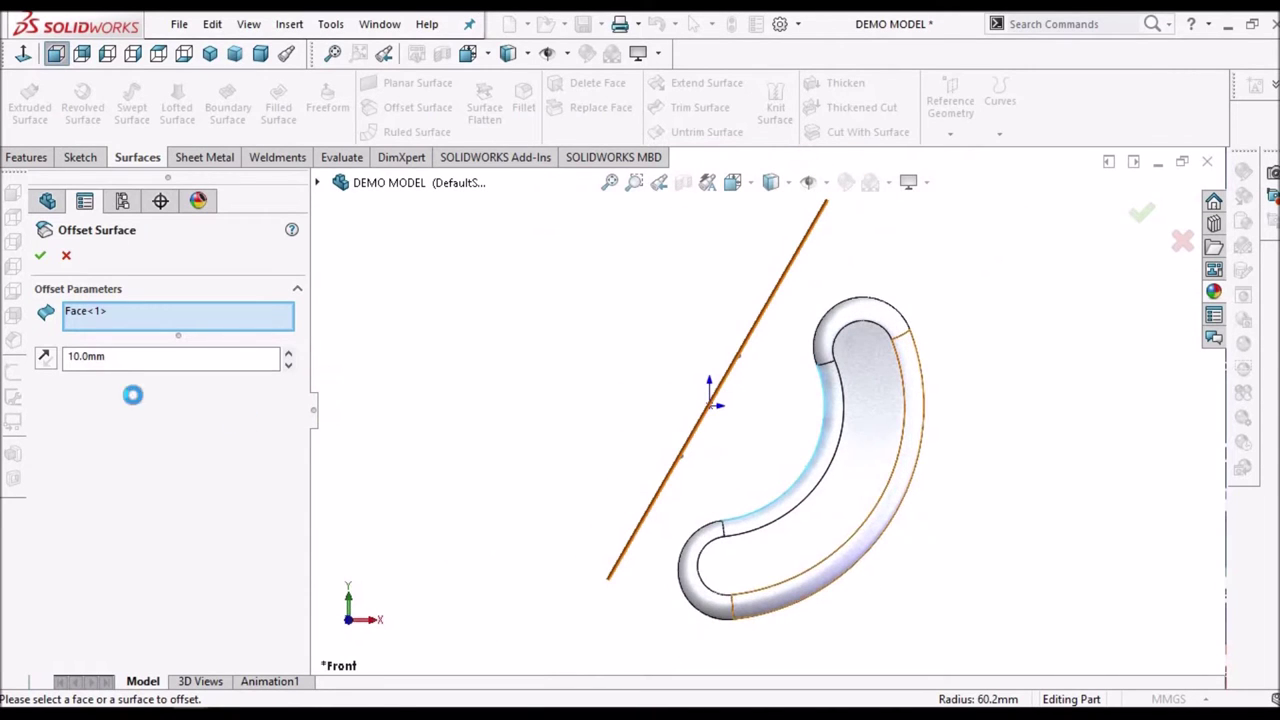
{"action": "double_click", "coordinate": [133, 358]}
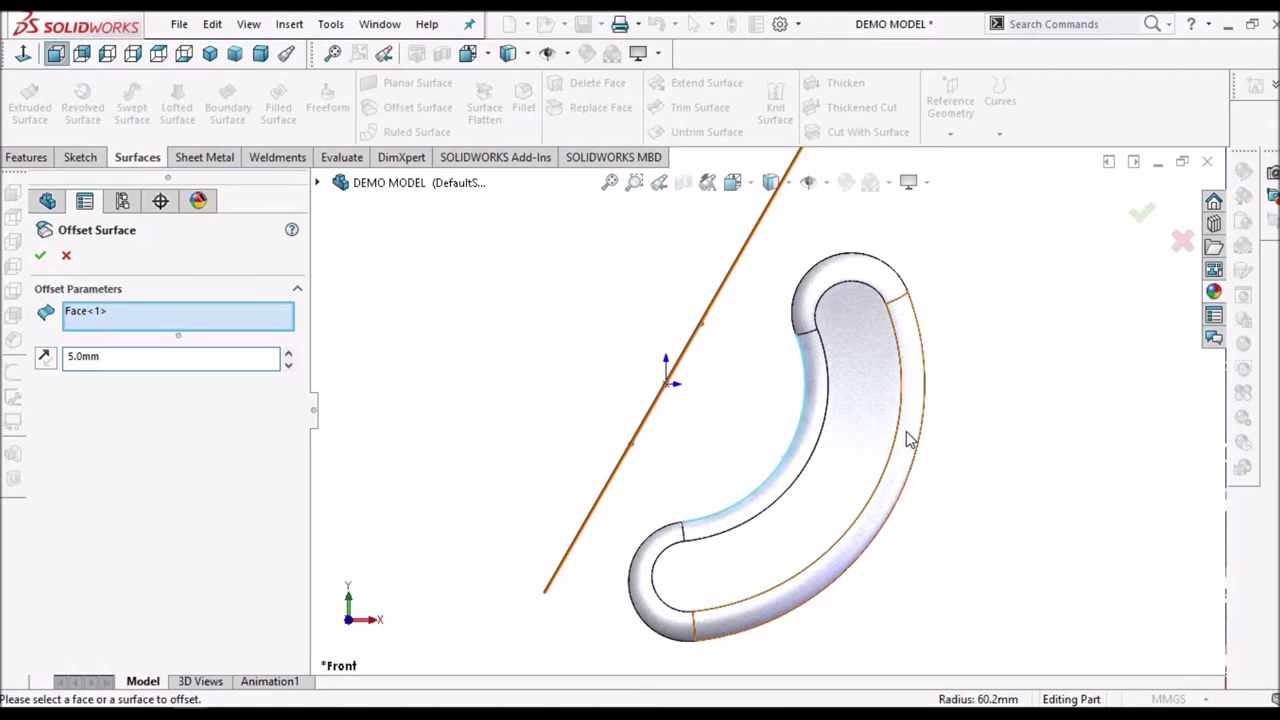
{"action": "scroll", "coordinate": [874, 489], "scroll_direction": "down", "scroll_amount": 5}
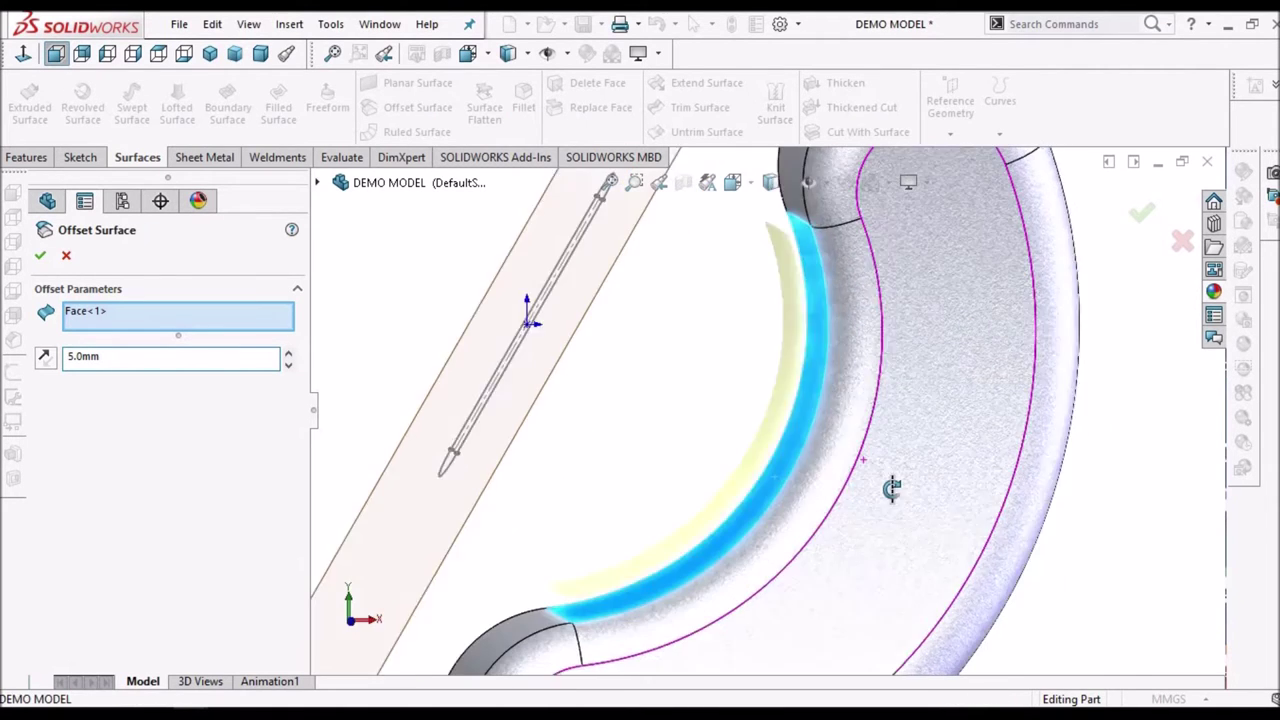
{"action": "middle_click_drag", "start_coordinate": [891, 489], "coordinate": [886, 505]}
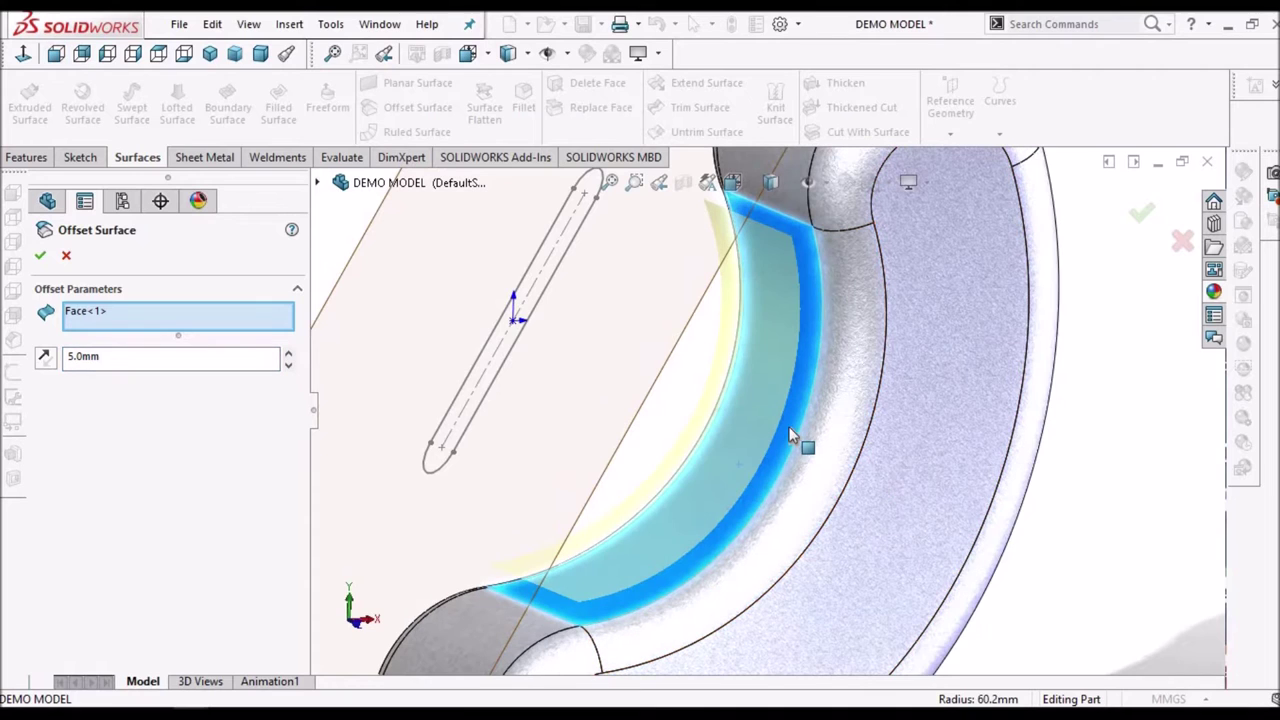
Flip the offset into the body, display the part in Wireframe, and complete the Offset Surface
{"action": "left_click", "coordinate": [45, 360]}
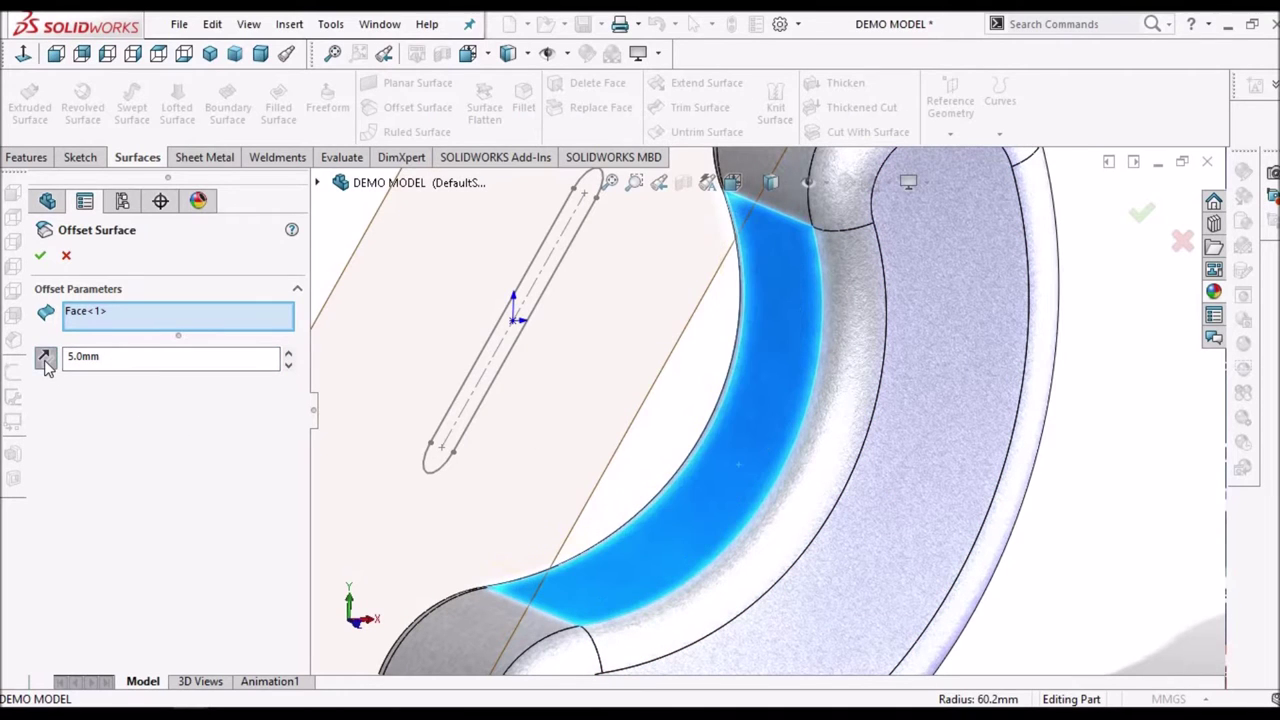
{"action": "left_click", "coordinate": [786, 185]}
{"action": "left_click", "coordinate": [771, 314]}
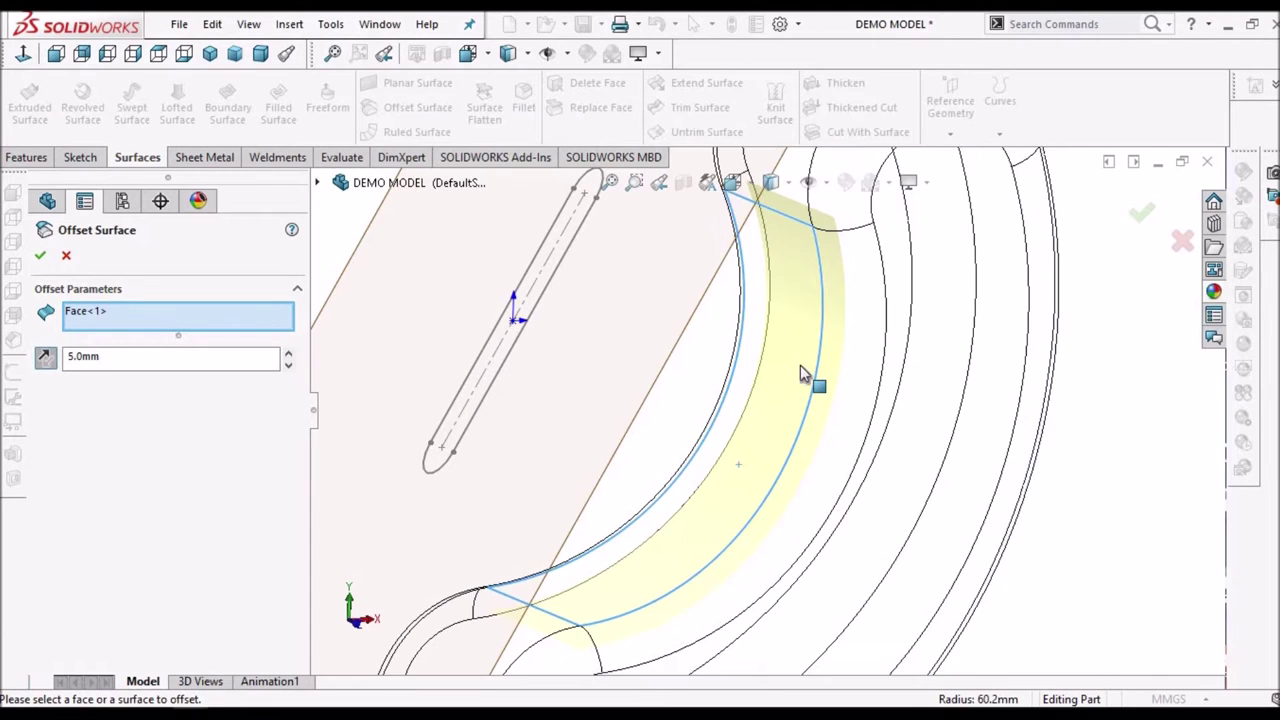
{"action": "middle_click_drag", "start_coordinate": [788, 341], "coordinate": [772, 396]}
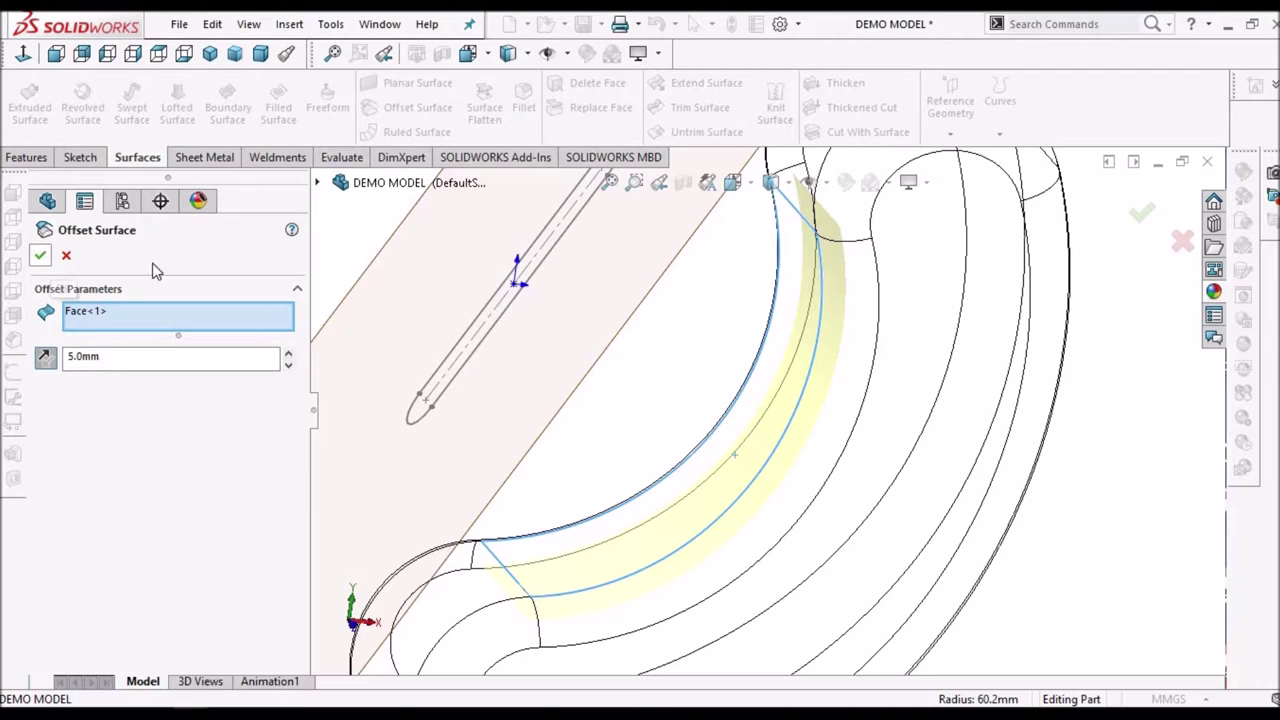
{"action": "key", "text": "Return"}
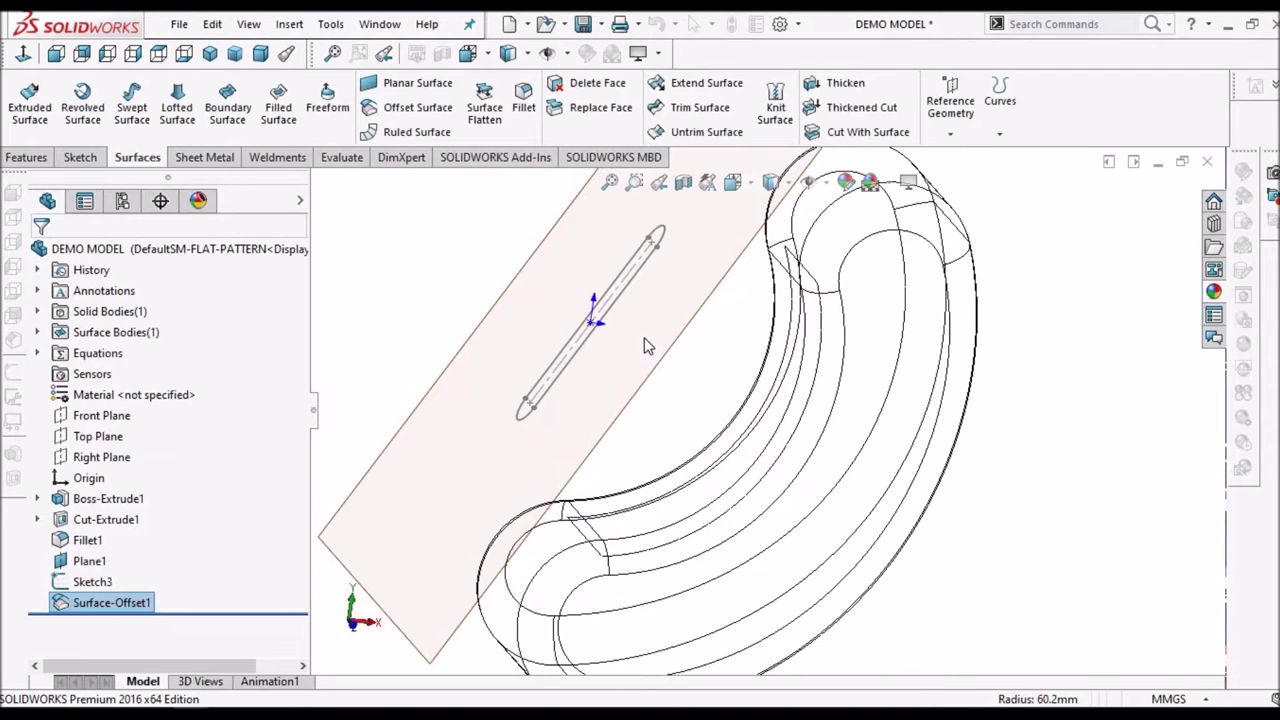
Restore the Shaded With Edges display and start an Extruded Cut from the slot sketch on Plane1
{"action": "left_click", "coordinate": [787, 182]}
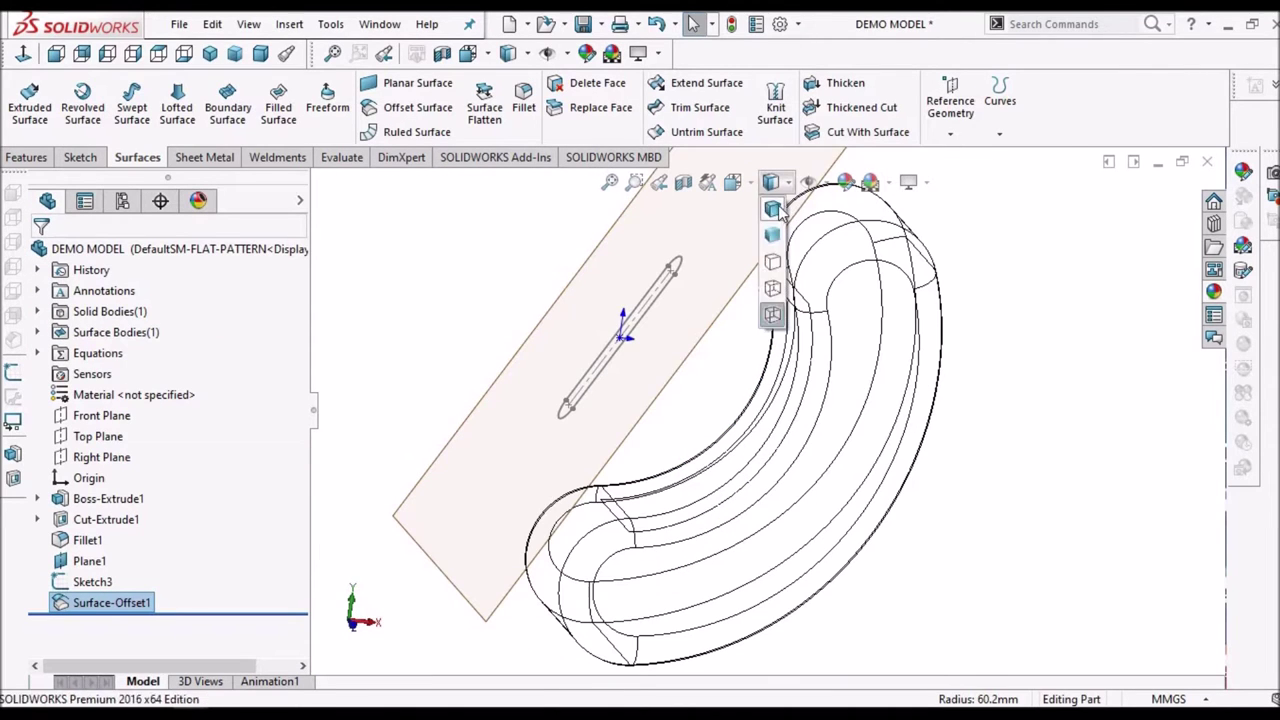
{"action": "left_click", "coordinate": [775, 208]}
{"action": "middle_click_drag", "start_coordinate": [925, 342], "coordinate": [920, 393]}
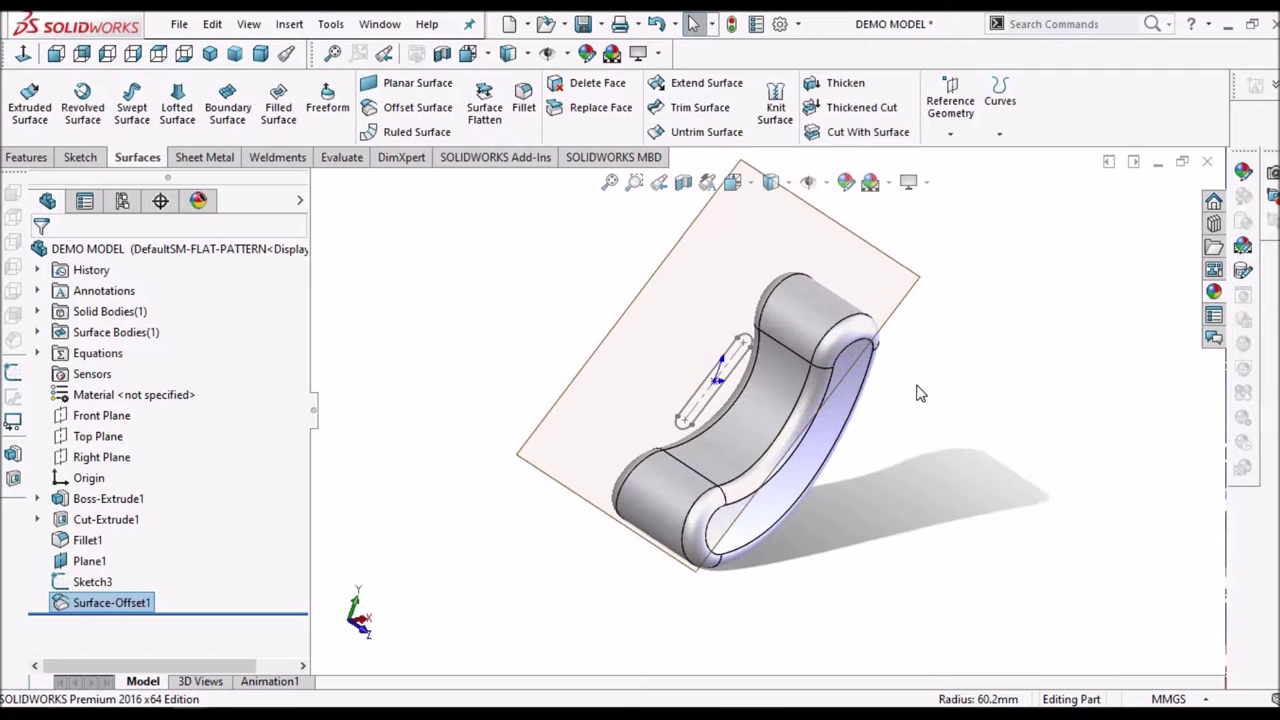
{"action": "left_click", "coordinate": [27, 157]}
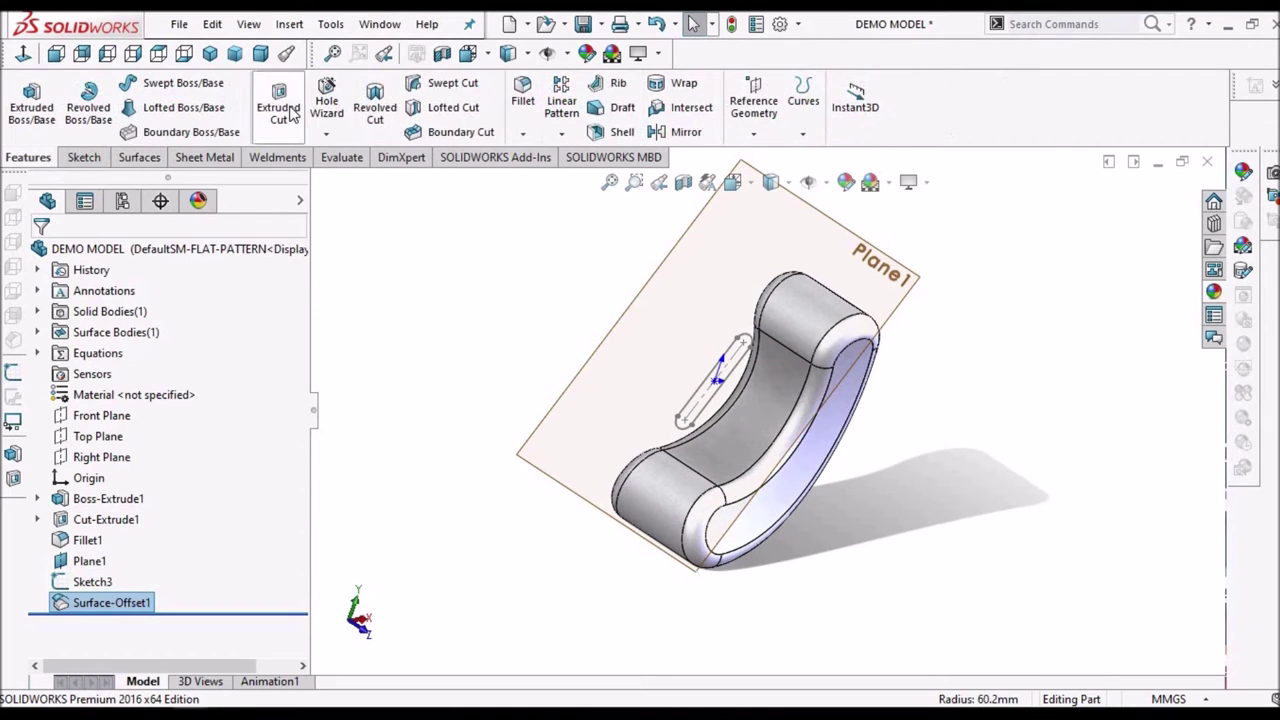
{"action": "left_click", "coordinate": [287, 107]}
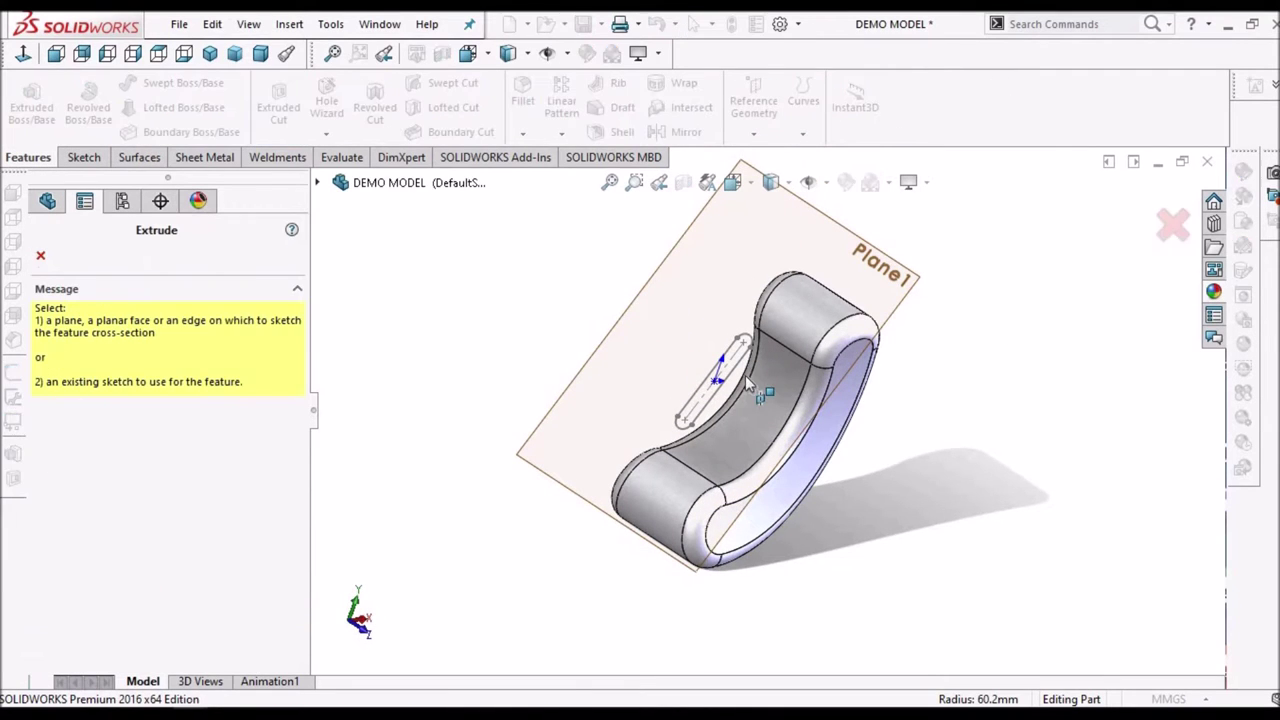
{"action": "scroll", "coordinate": [745, 370], "scroll_direction": "down", "scroll_amount": 2}
{"action": "left_click", "coordinate": [741, 356]}
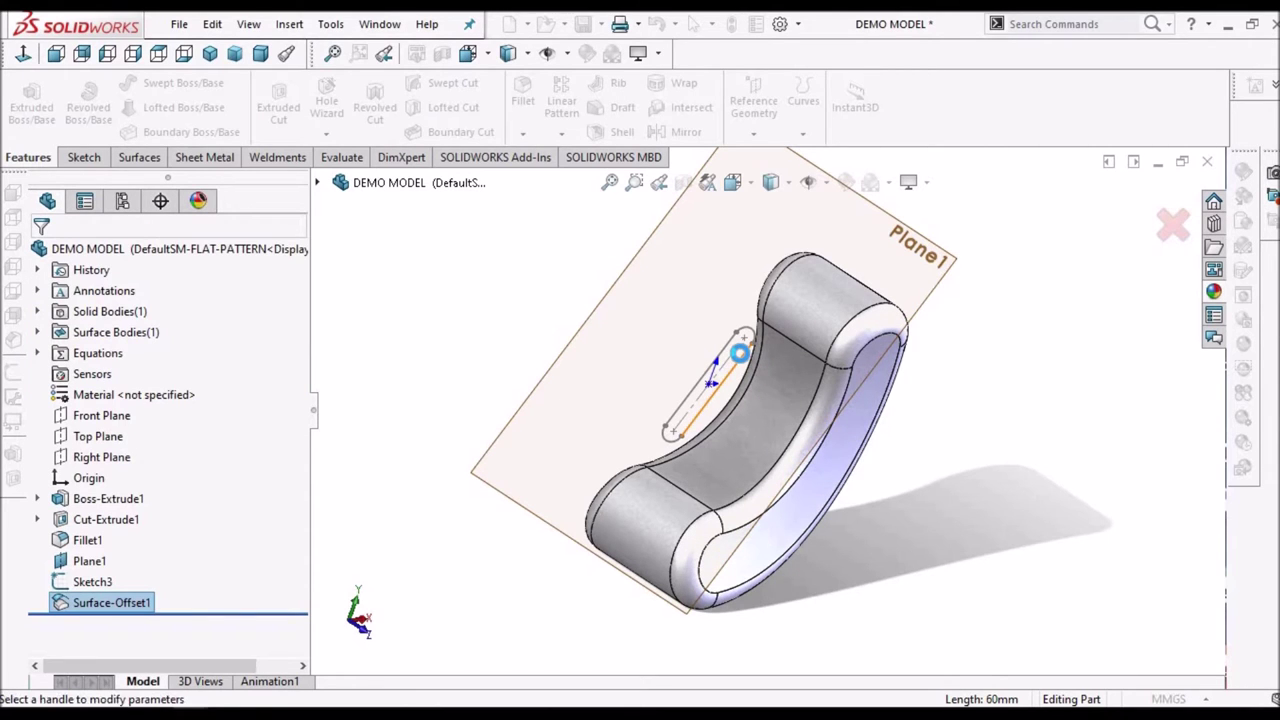
{"action": "left_click", "coordinate": [739, 352]}
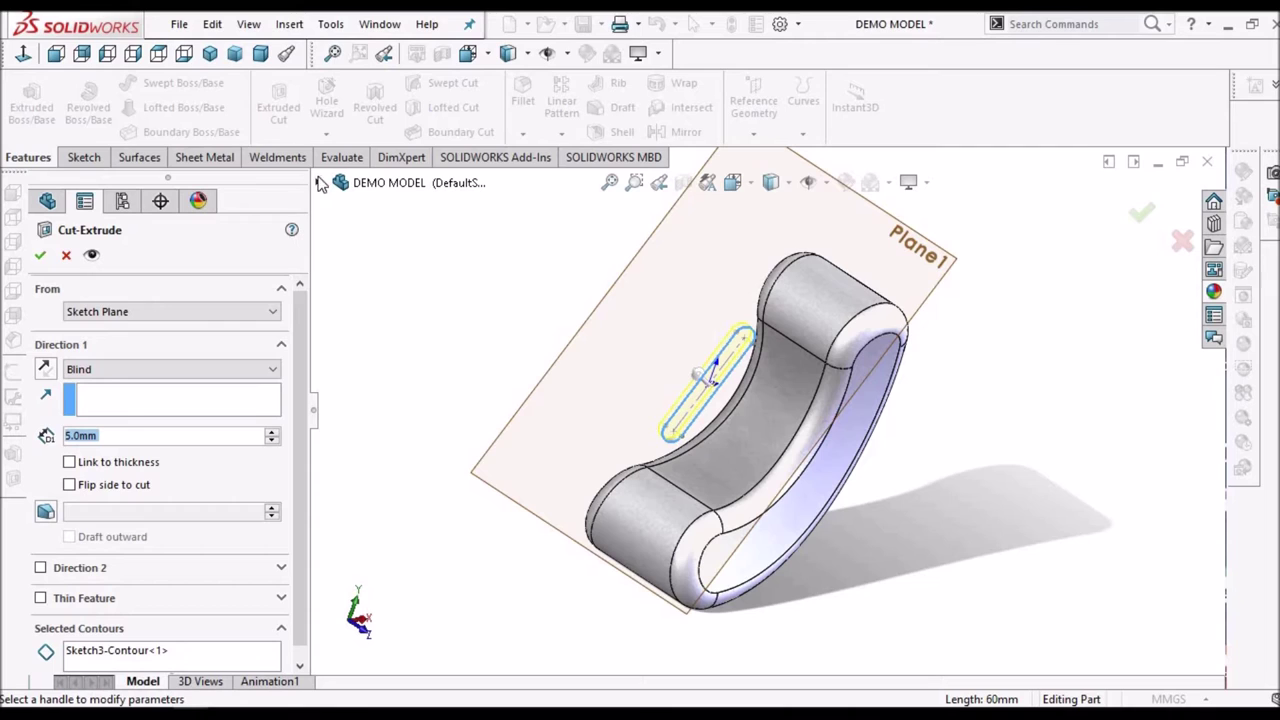
Set the cut's end condition to Up To Surface, with Surface-Offset1 as the terminating surface
{"action": "left_click", "coordinate": [276, 370]}
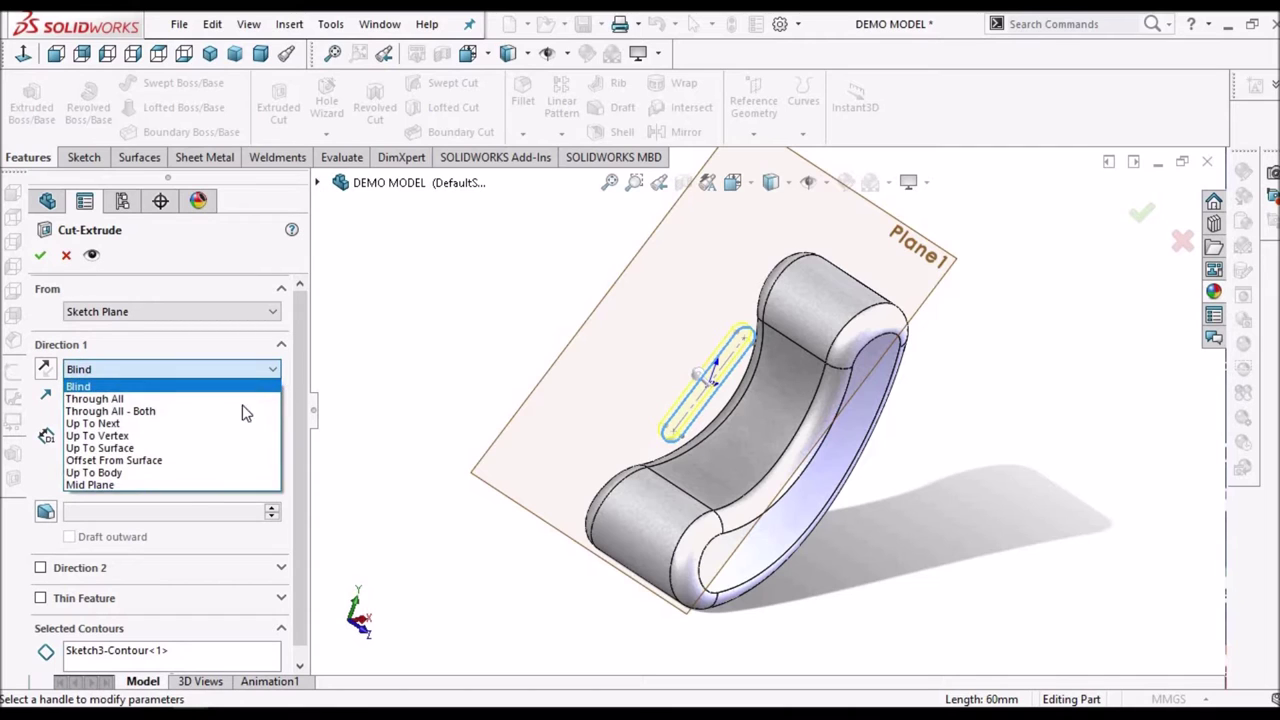
{"action": "left_click", "coordinate": [217, 449]}
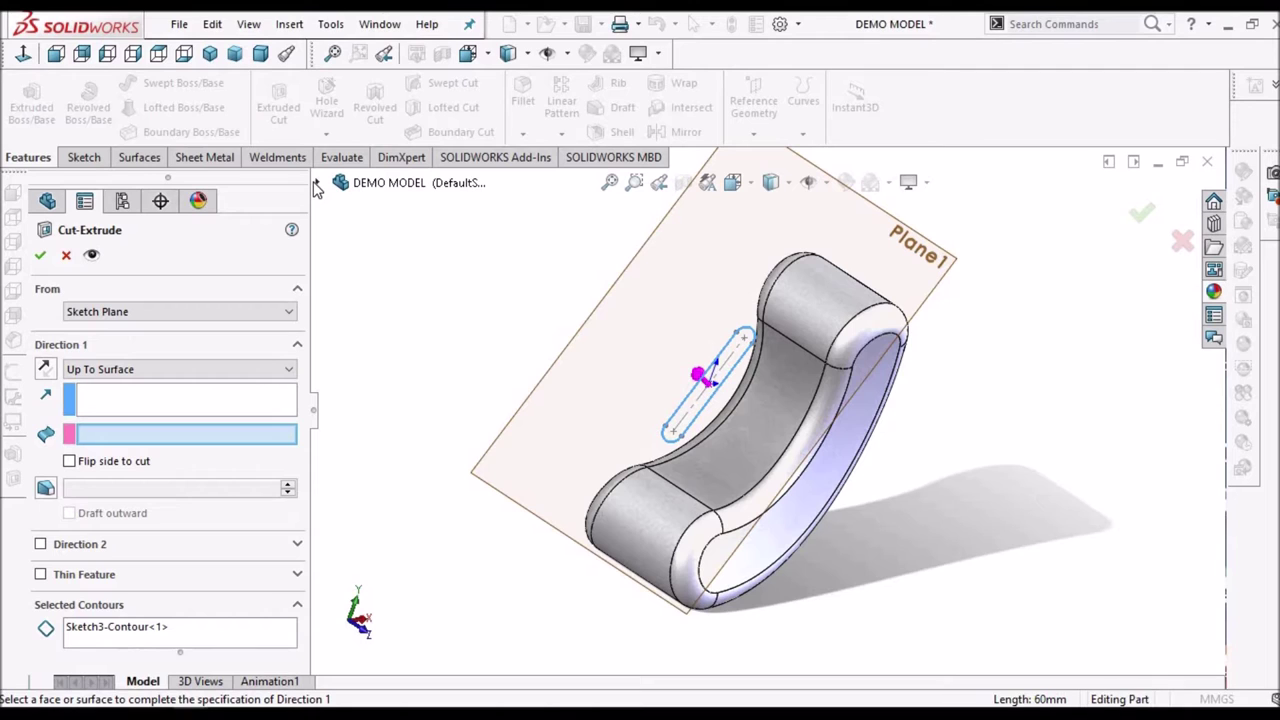
{"action": "left_click", "coordinate": [317, 184]}
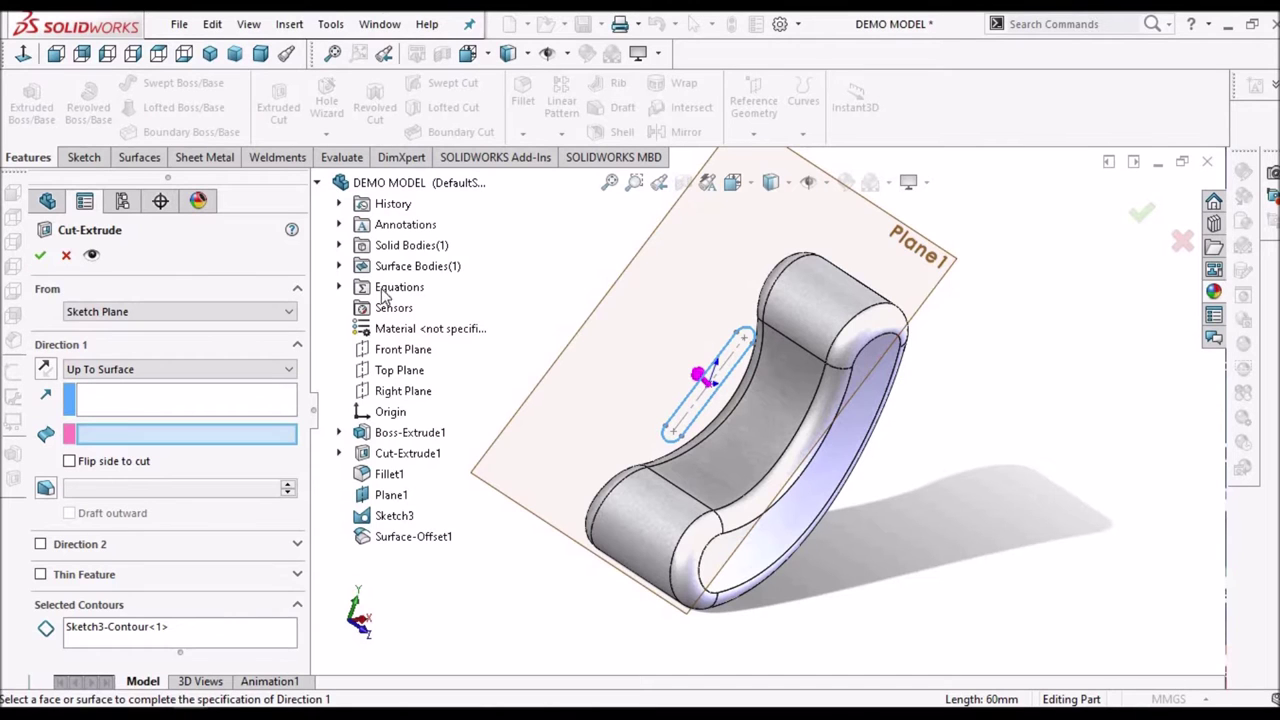
{"action": "left_click", "coordinate": [410, 537]}
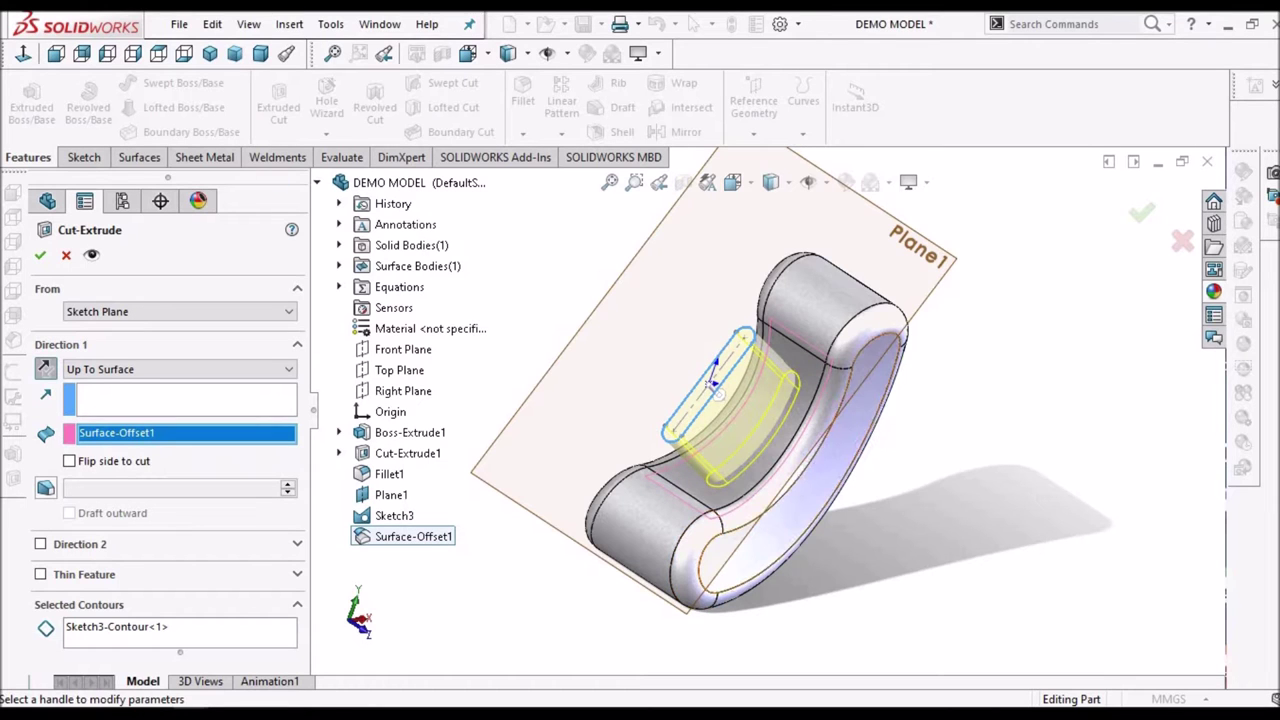
Check the cut preview in the Front view with Wireframe display and complete the Extruded Cut
{"action": "left_click", "coordinate": [55, 56]}
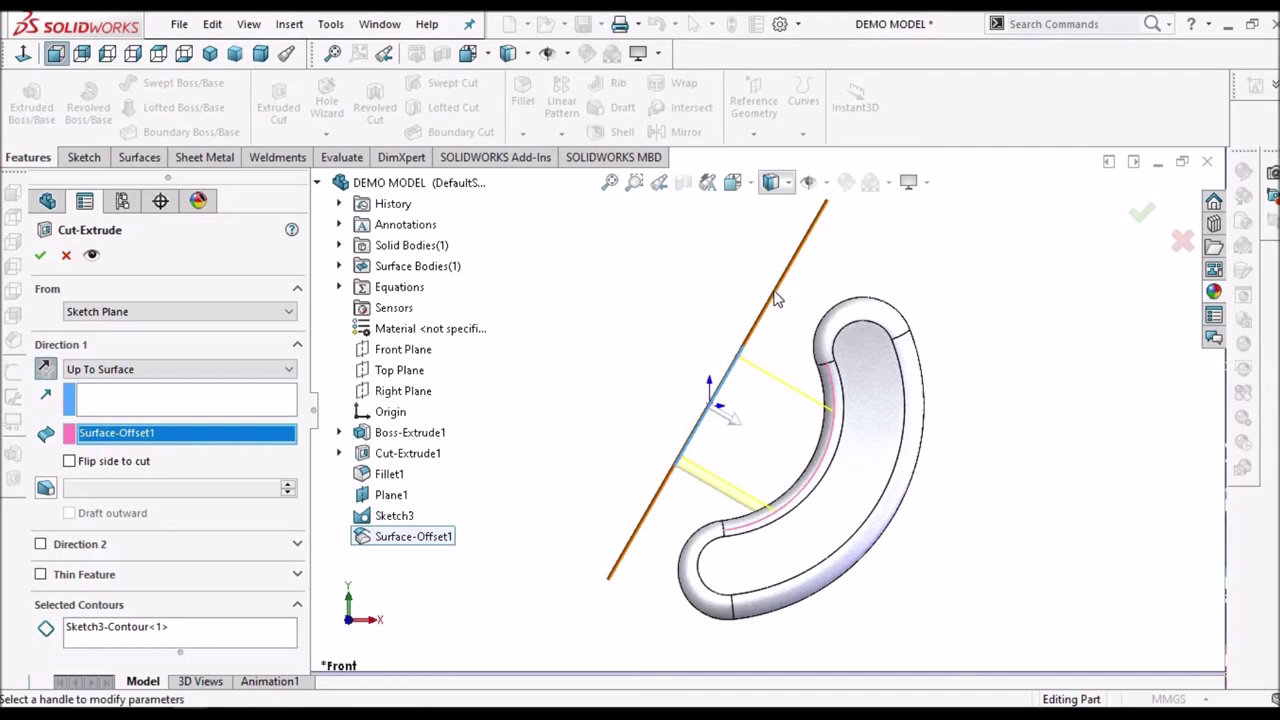
{"action": "left_click", "coordinate": [771, 182]}
{"action": "left_click", "coordinate": [773, 320]}
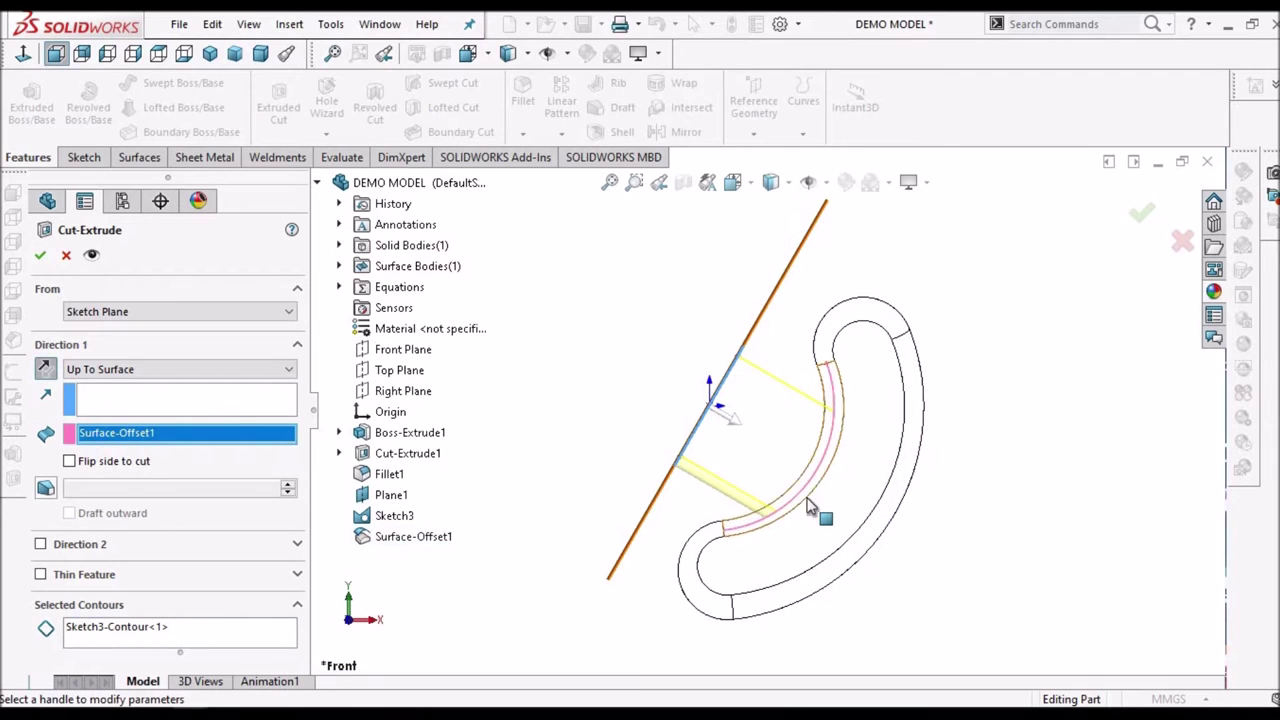
{"action": "scroll", "coordinate": [808, 462], "scroll_direction": "down", "scroll_amount": 4}
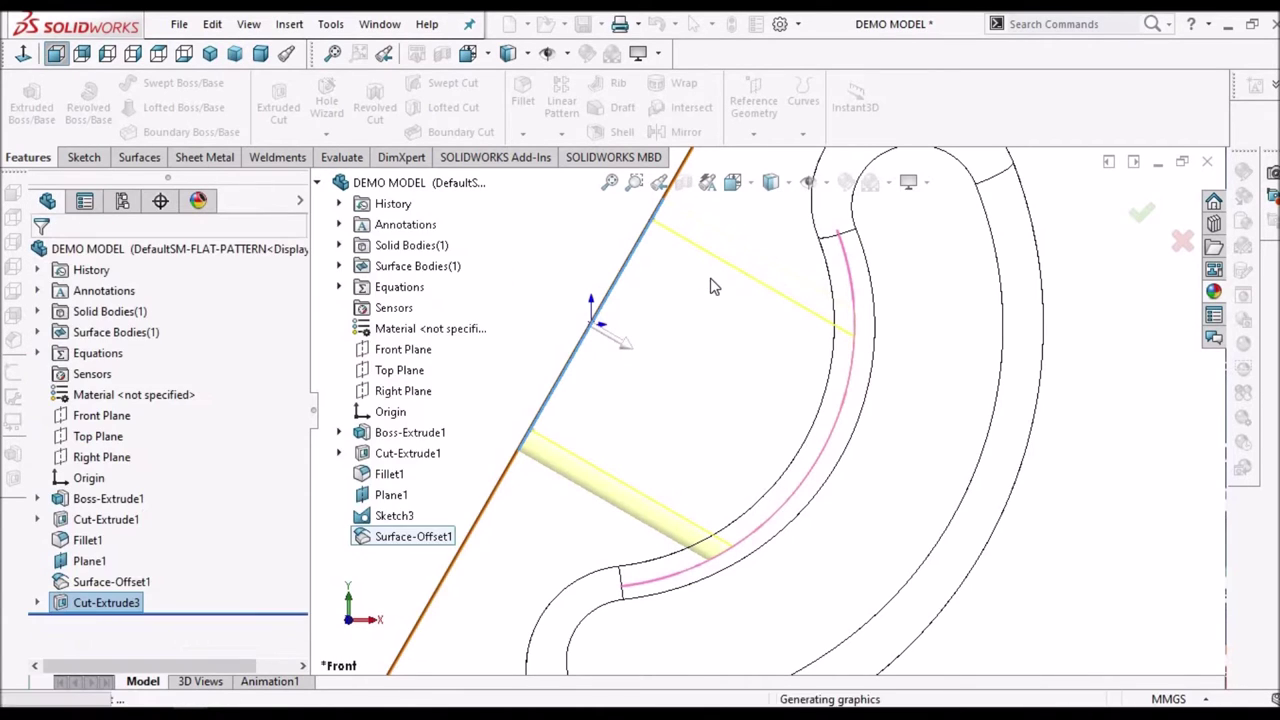
Return to the Shaded With Edges display and examine the slot cut up to the offset surface
{"action": "left_click", "coordinate": [778, 205]}
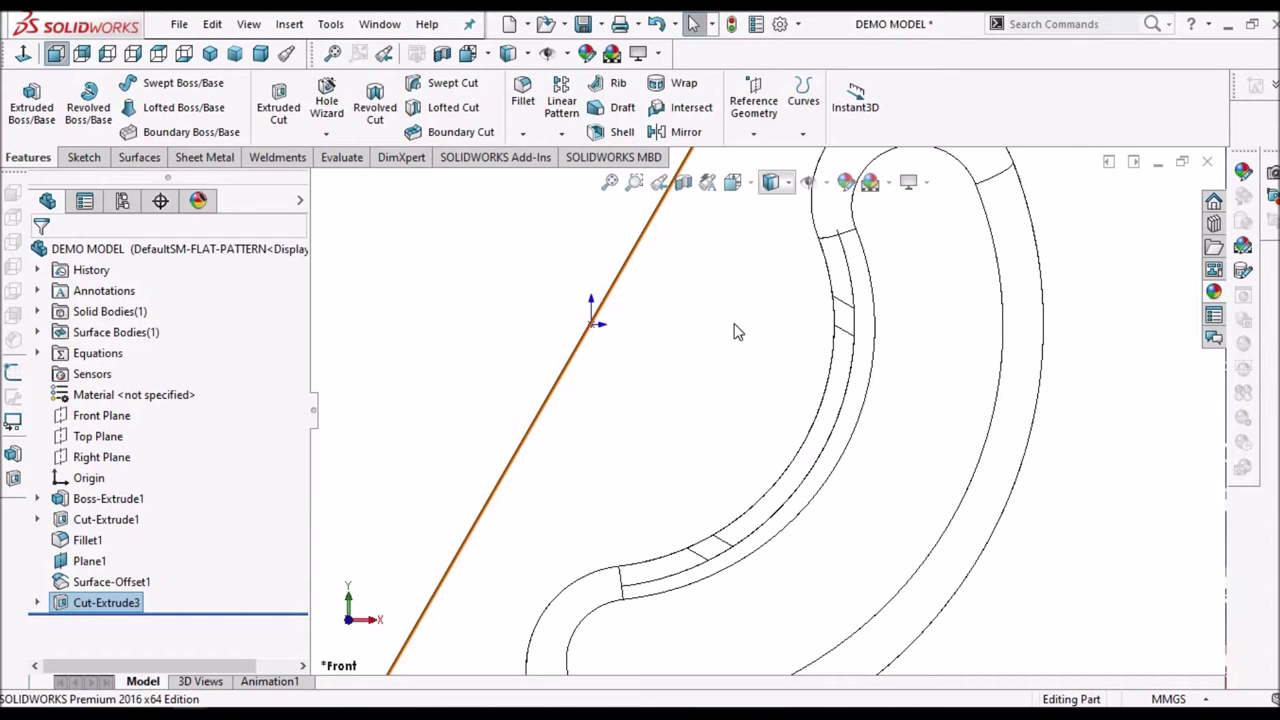
{"action": "left_click", "coordinate": [773, 318]}
{"action": "mouse_move", "coordinate": [729, 330]}
{"action": "middle_mouse_down"}
{"action": "mouse_move", "coordinate": [793, 405]}
{"action": "mouse_move", "coordinate": [678, 455]}
{"action": "middle_mouse_up"}
{"action": "left_click", "coordinate": [788, 400]}
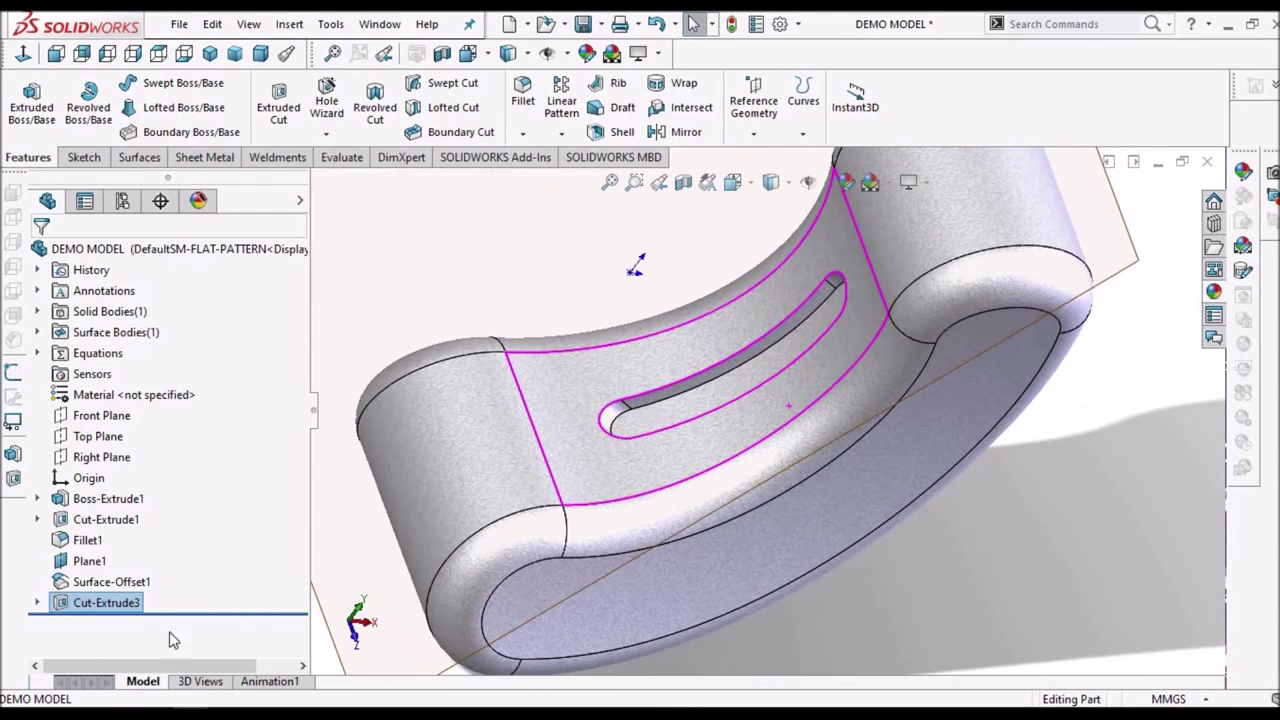
Delete the Cut-Extrude3 slot cut and the Surface-Offset1 feature
{"action": "left_click", "coordinate": [106, 602]}
{"action": "right_click", "coordinate": [113, 604]}
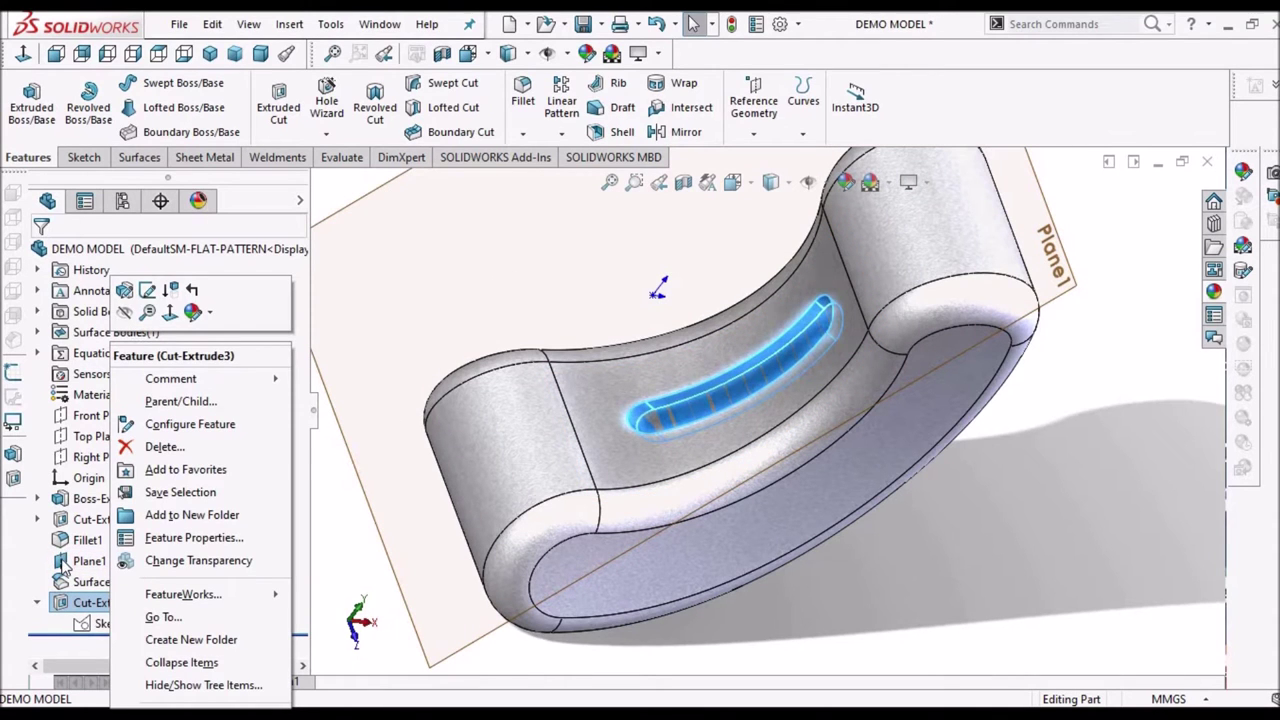
{"action": "left_click", "coordinate": [70, 581]}
{"action": "middle_click_drag", "start_coordinate": [743, 277], "coordinate": [890, 395]}
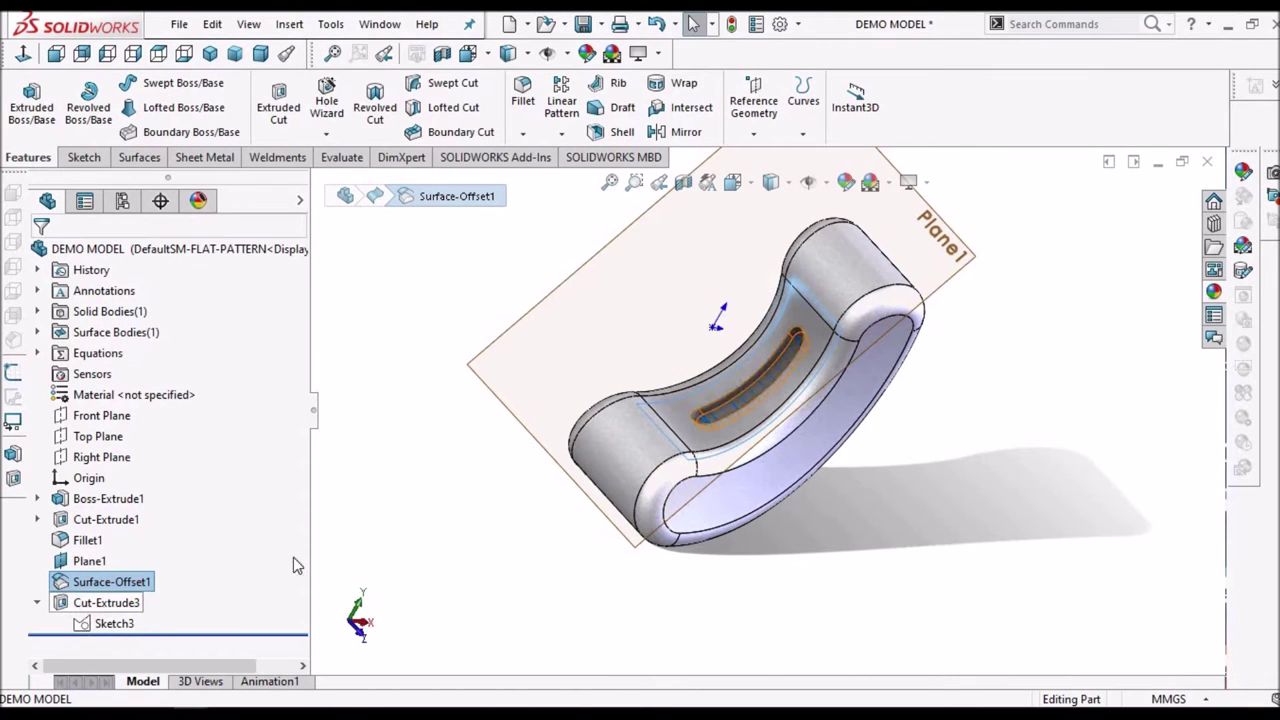
{"action": "left_click", "coordinate": [405, 507]}
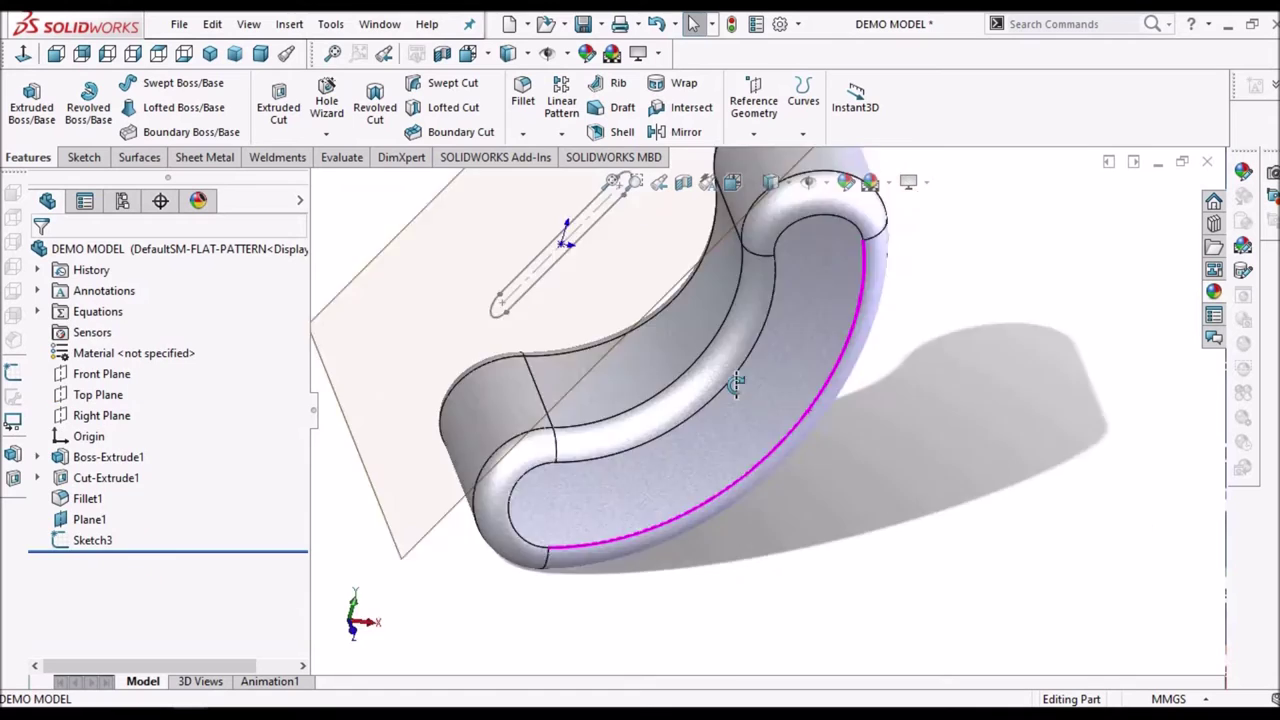
{"action": "mouse_move", "coordinate": [736, 383]}
{"action": "middle_mouse_down"}
{"action": "mouse_move", "coordinate": [826, 487]}
{"action": "mouse_move", "coordinate": [761, 403]}
{"action": "mouse_move", "coordinate": [737, 294]}
{"action": "mouse_move", "coordinate": [708, 292]}
{"action": "mouse_move", "coordinate": [872, 515]}
{"action": "middle_mouse_up"}
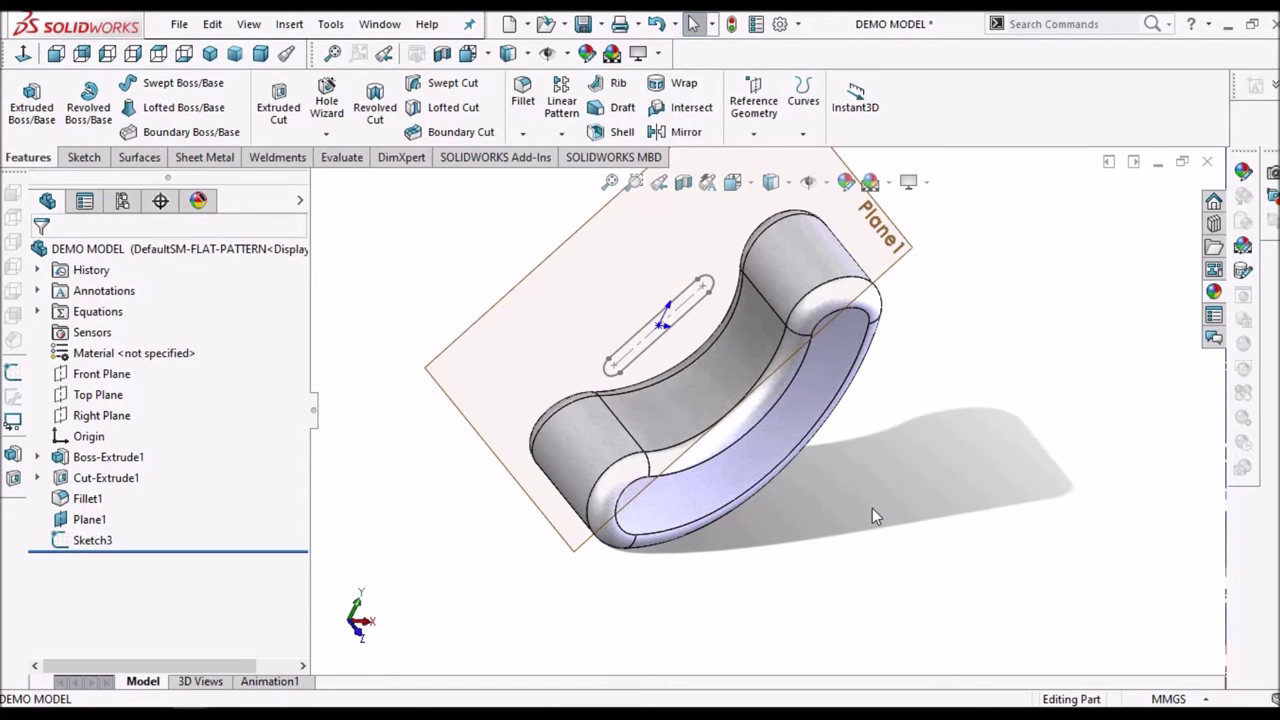
{"action": "left_click", "coordinate": [687, 405]}
{"action": "left_click", "coordinate": [903, 552]}
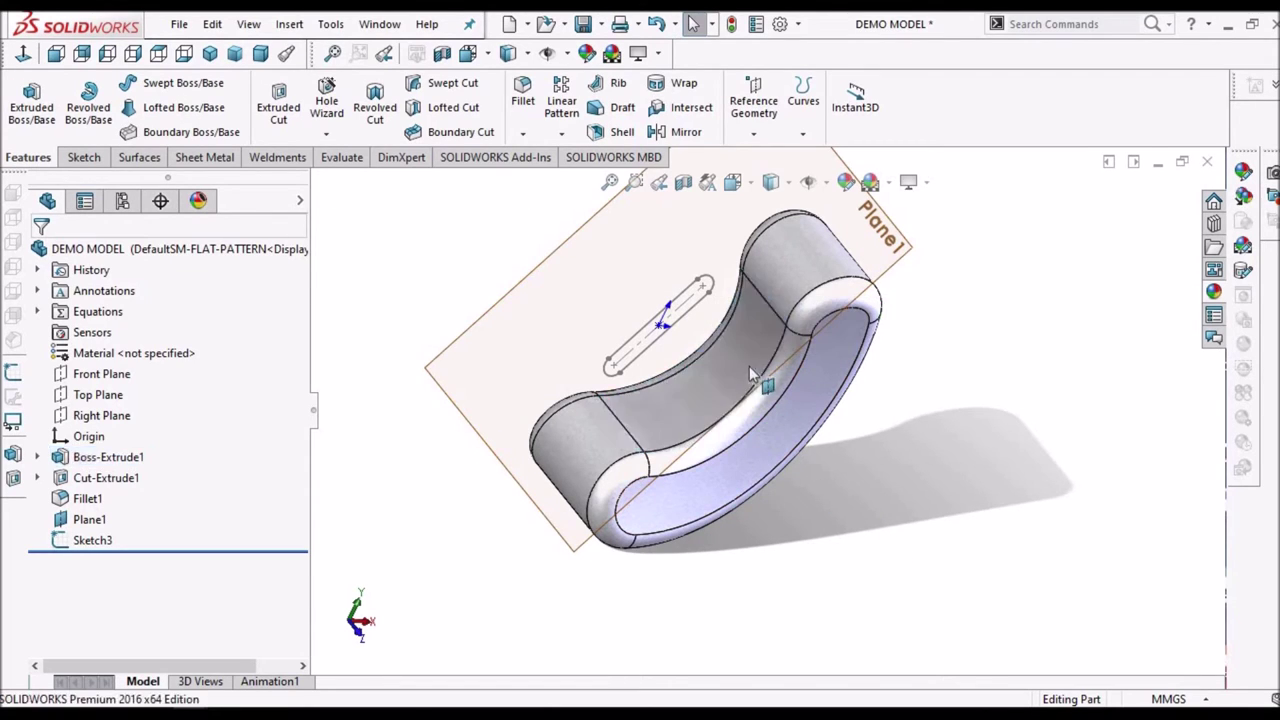
{"action": "middle_click_drag", "start_coordinate": [742, 385], "coordinate": [809, 407]}
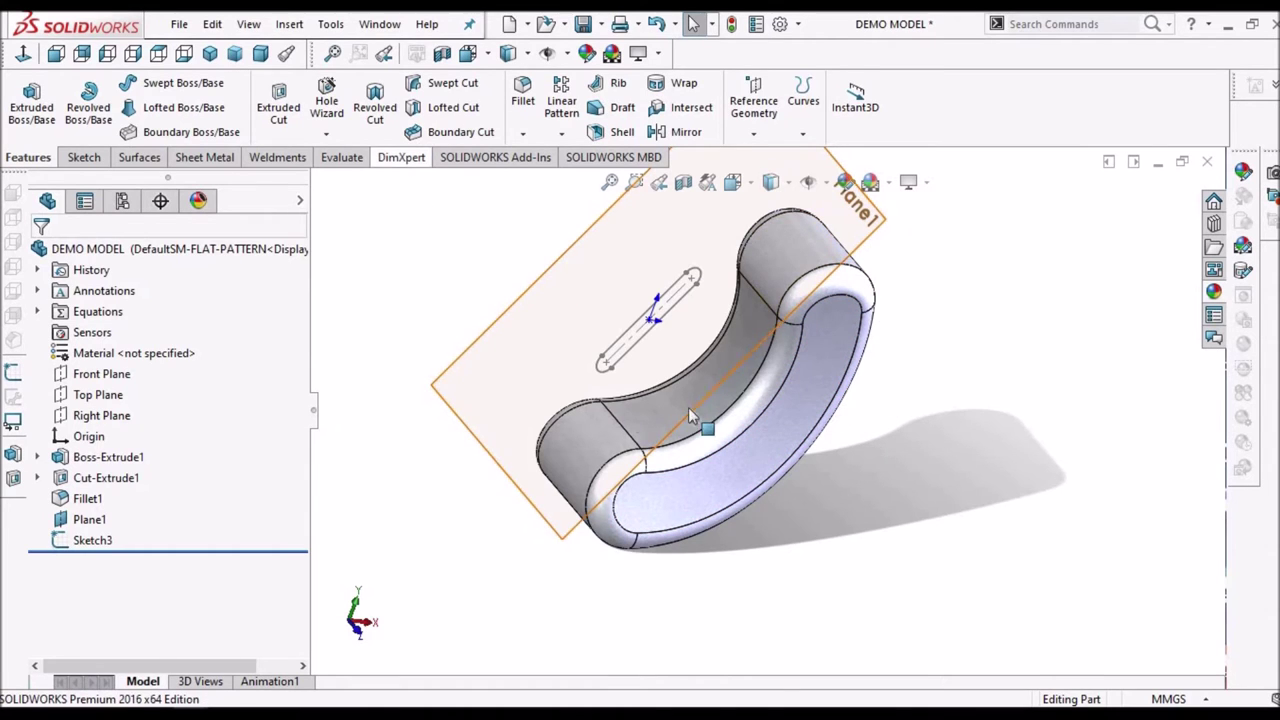
{"action": "left_click", "coordinate": [153, 162]}
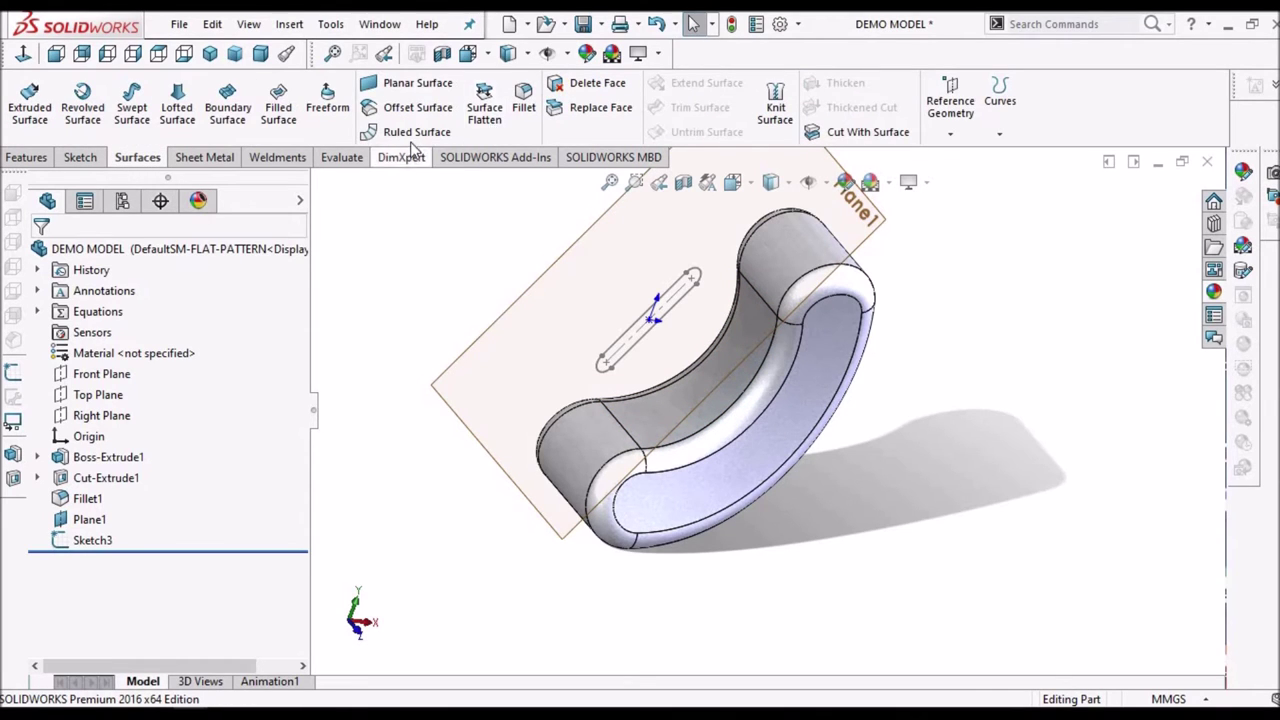
Create a projection Split Line that projects the Sketch3 slot profile onto the concave curved face
{"action": "left_click", "coordinate": [28, 160]}
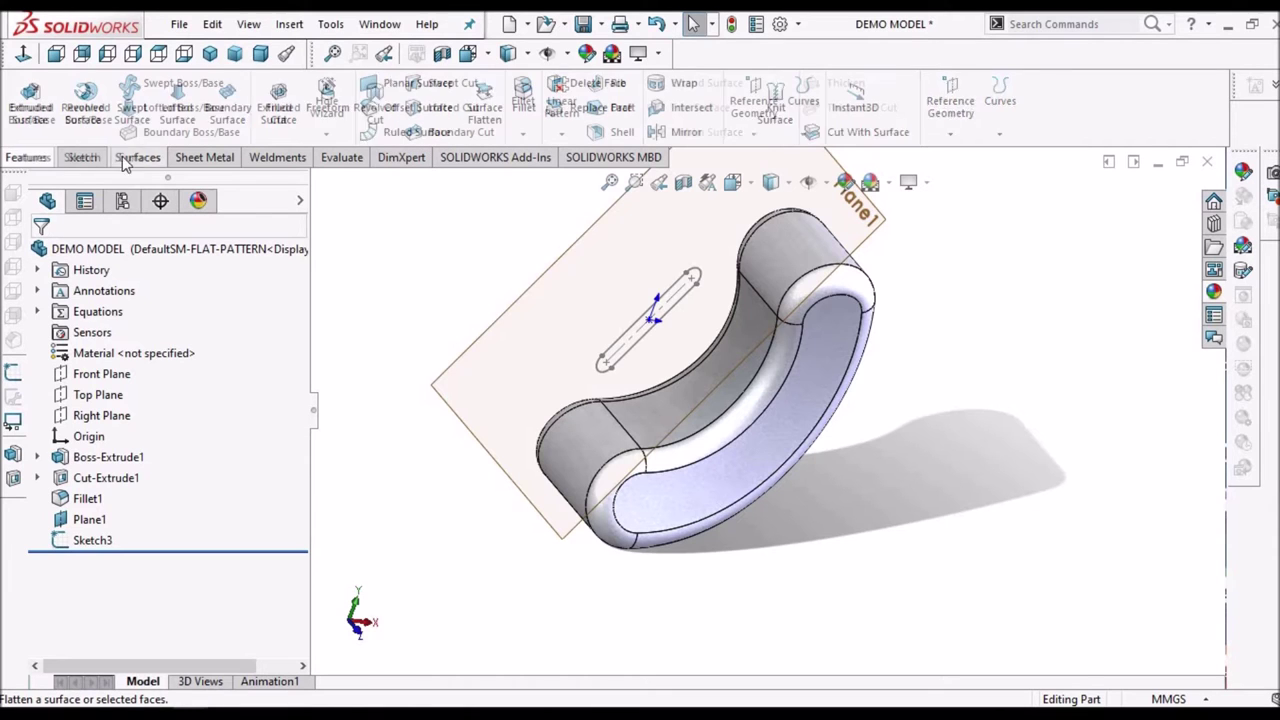
{"action": "left_click", "coordinate": [812, 133]}
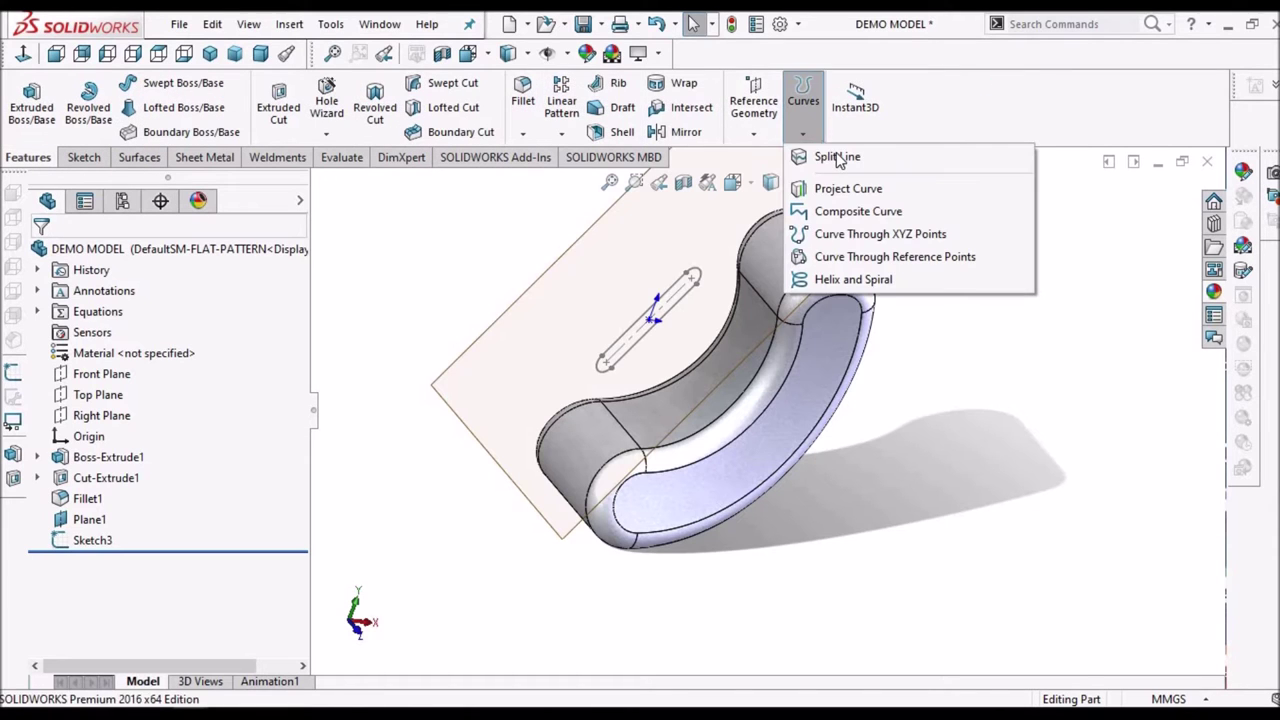
{"action": "left_click", "coordinate": [838, 158]}
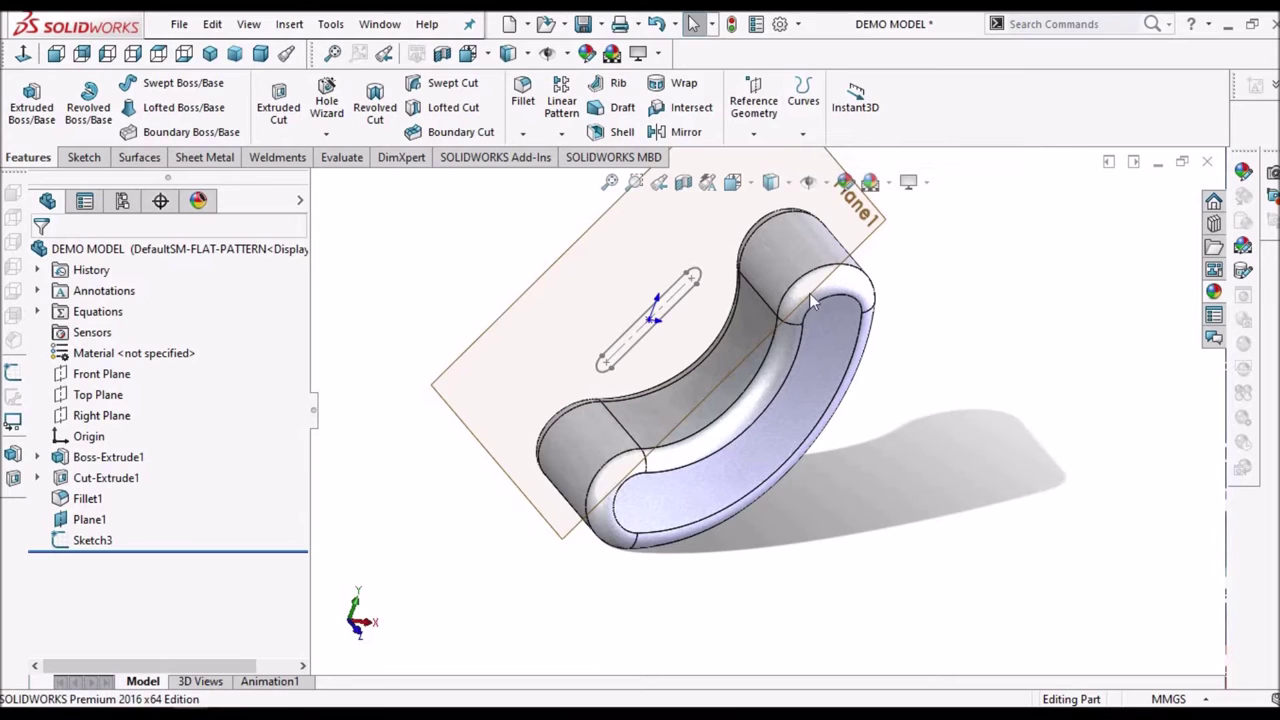
{"action": "left_click", "coordinate": [677, 303]}
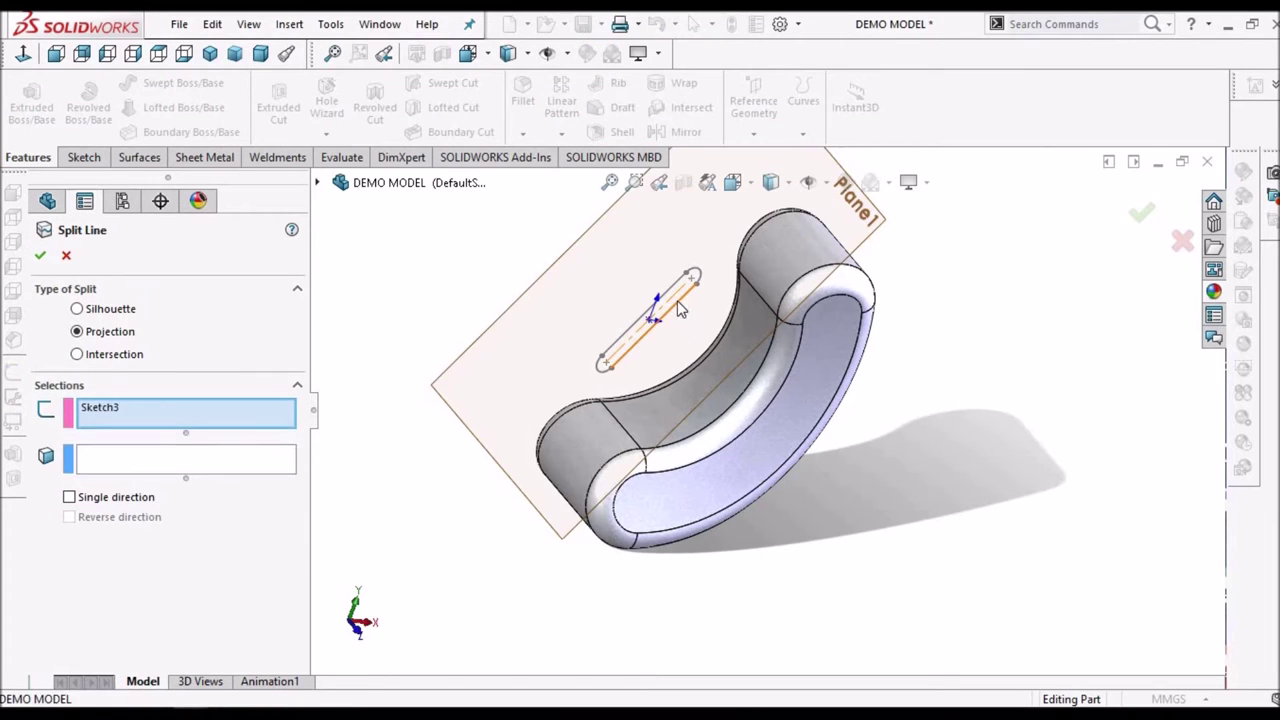
{"action": "left_click", "coordinate": [677, 398]}
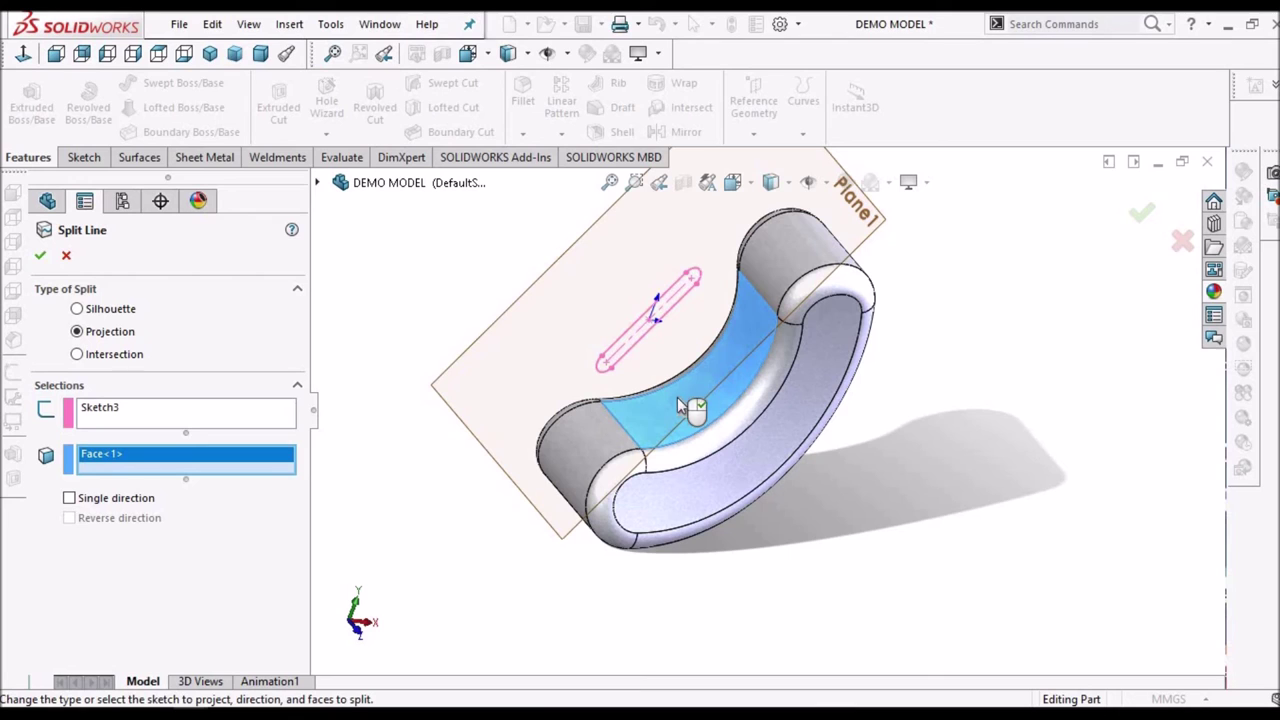
{"action": "left_click", "coordinate": [41, 257]}
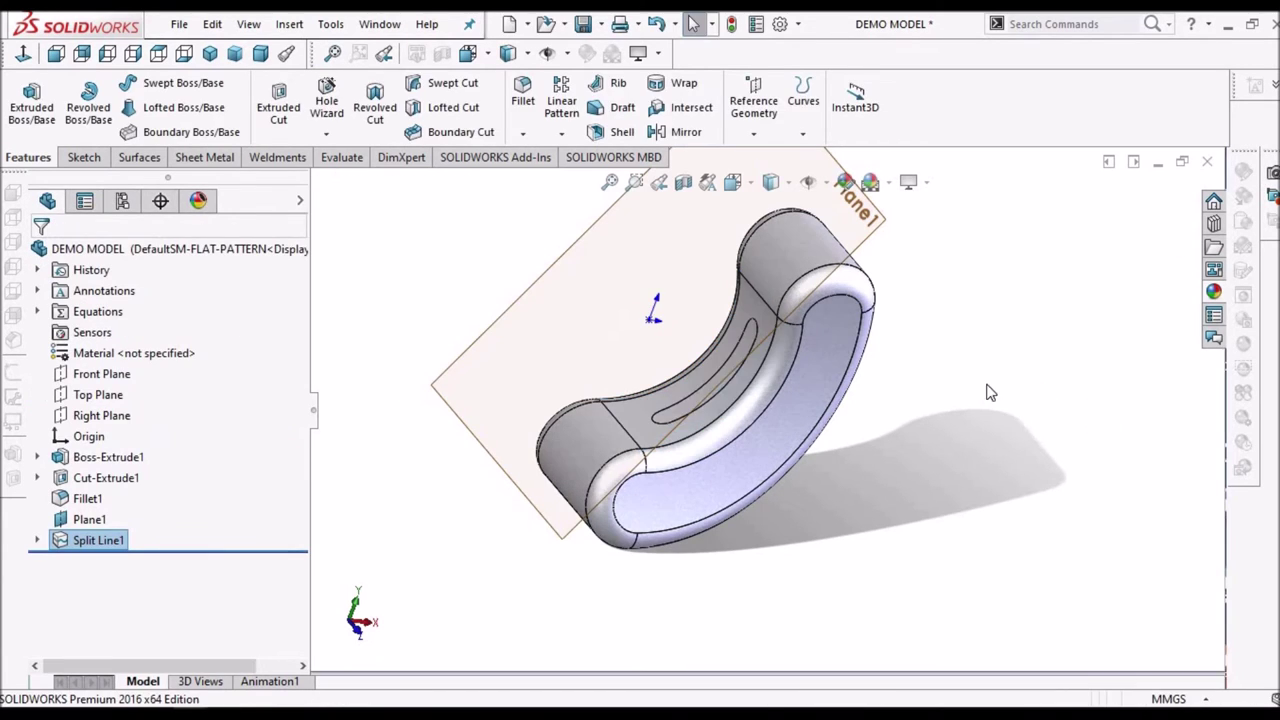
Create an Offset Surface of the slot-shaped split face with an offset distance of 0 mm
{"action": "middle_click_drag", "start_coordinate": [666, 351], "coordinate": [741, 417]}
{"action": "scroll", "coordinate": [741, 417], "scroll_direction": "down", "scroll_amount": 3}
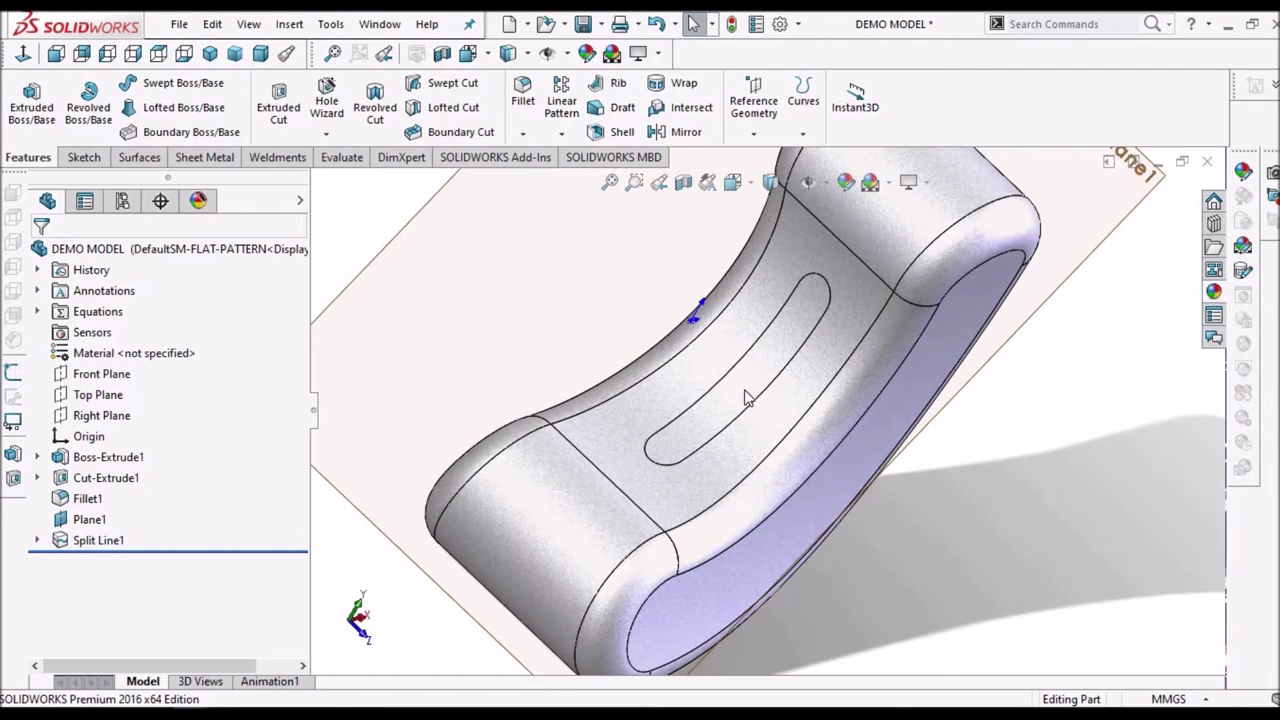
{"action": "left_click", "coordinate": [748, 393]}
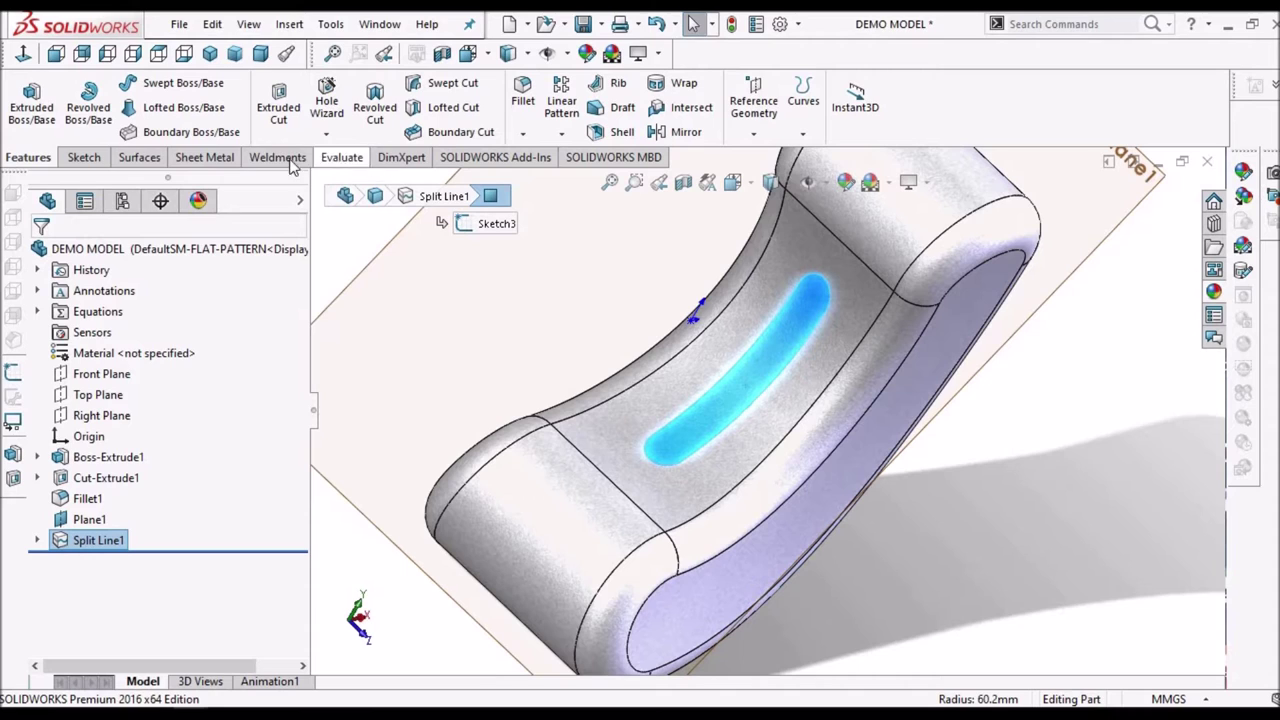
{"action": "left_click", "coordinate": [139, 157]}
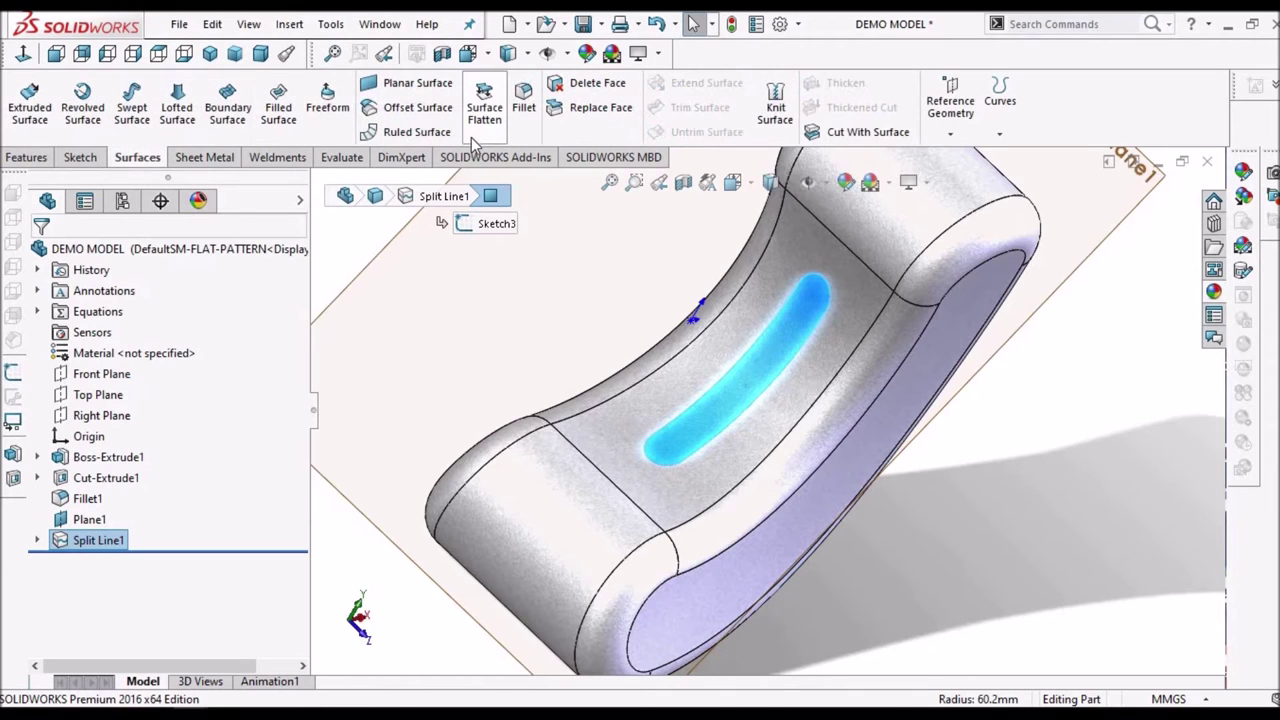
{"action": "left_click", "coordinate": [412, 107]}
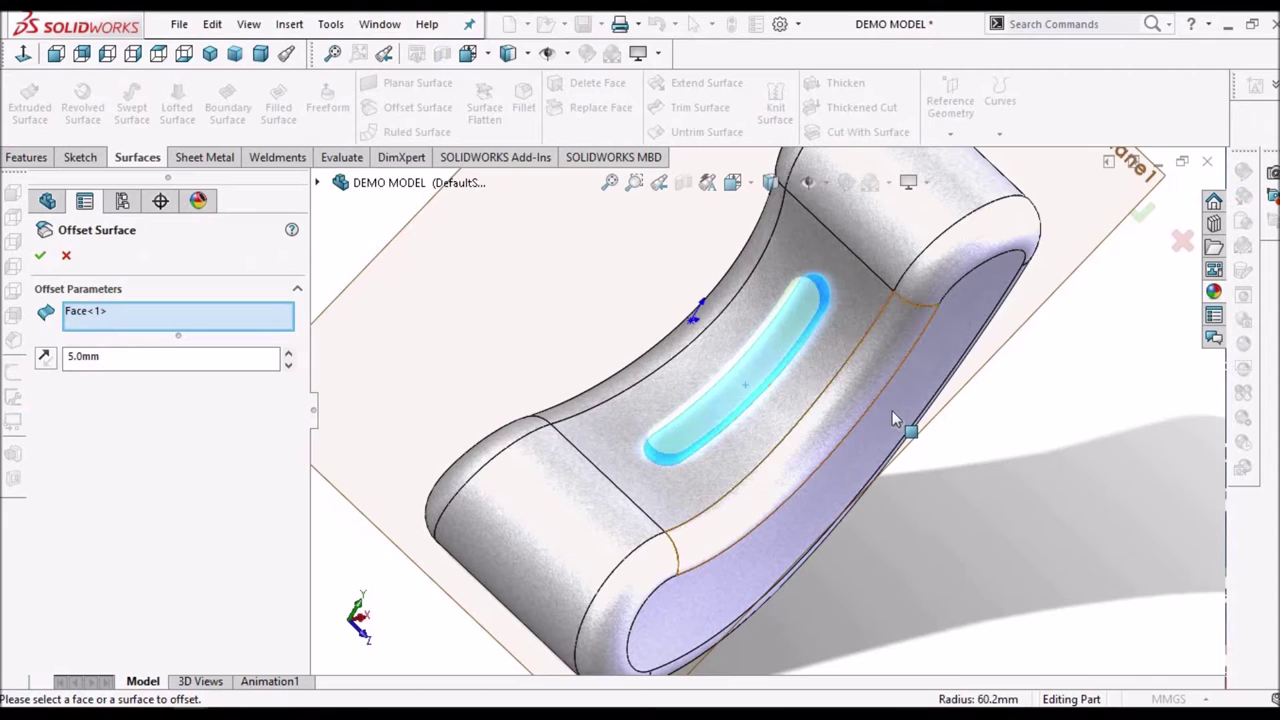
{"action": "middle_click_drag", "start_coordinate": [890, 408], "coordinate": [755, 390]}
{"action": "left_click", "coordinate": [148, 363]}
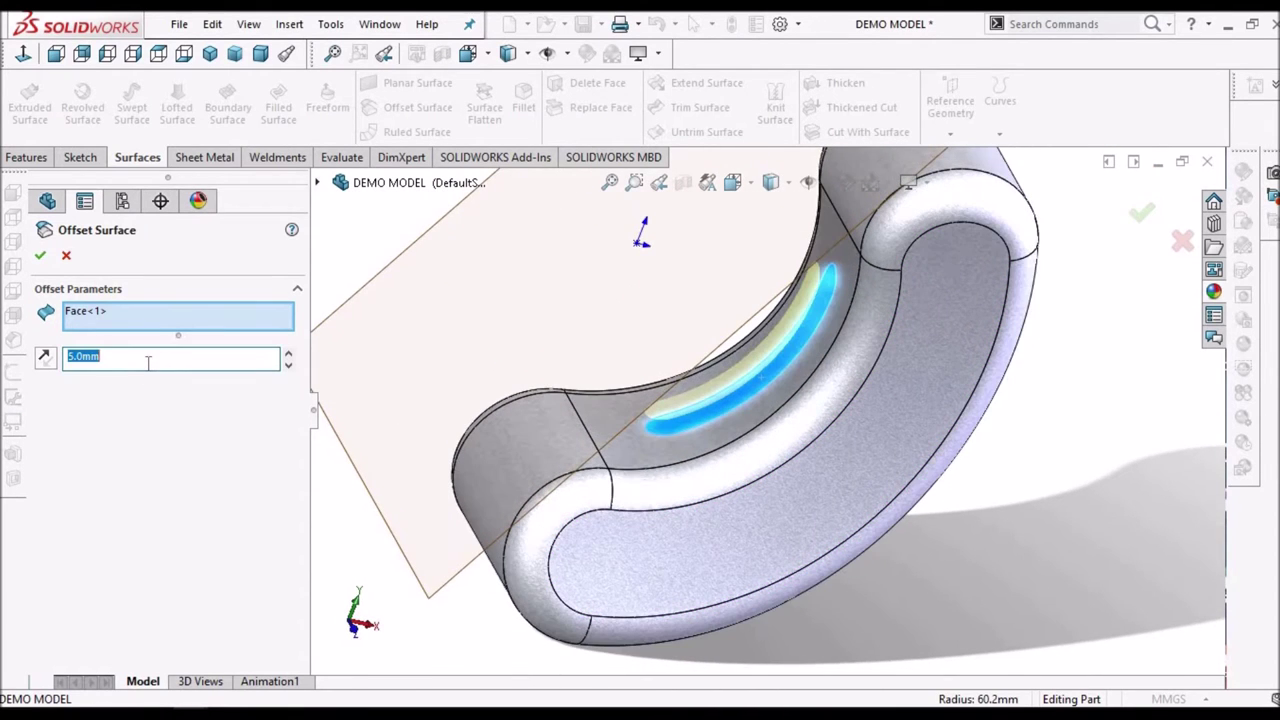
{"action": "type", "text": "0"}
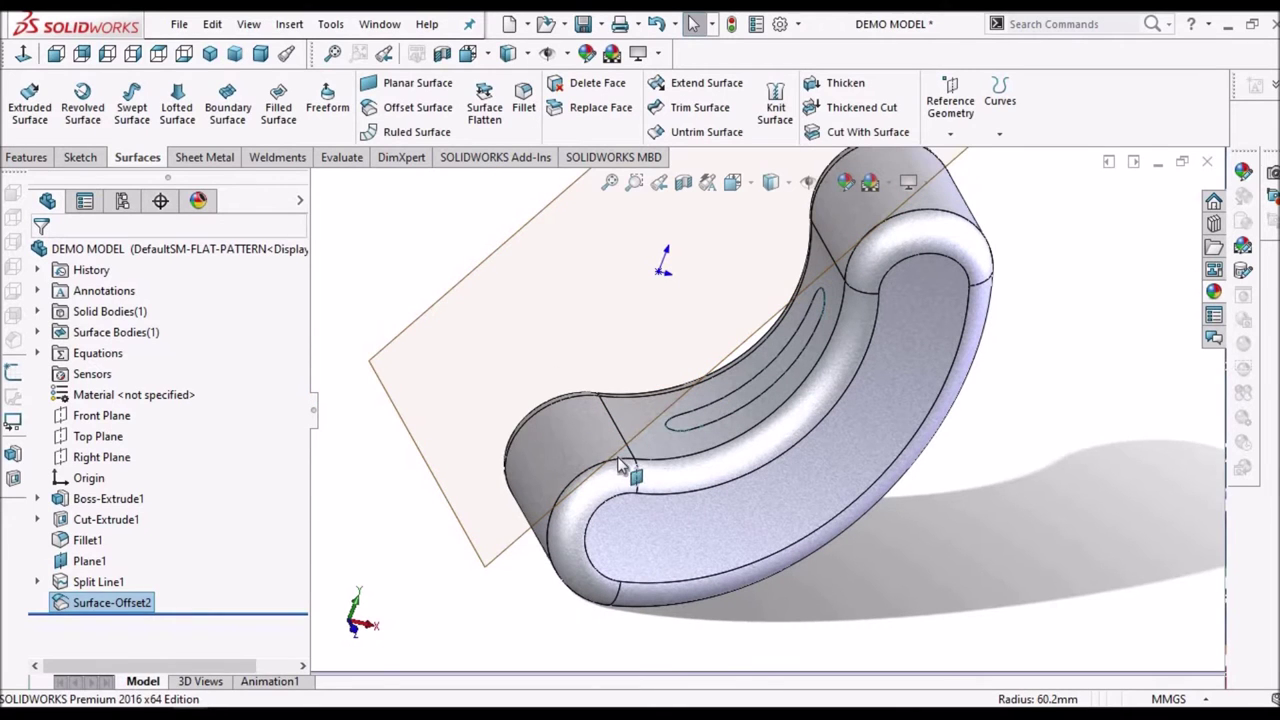
Start a Thickened Cut on Surface-Offset2 and set its thickness to 2 mm
{"action": "left_click", "coordinate": [135, 605]}
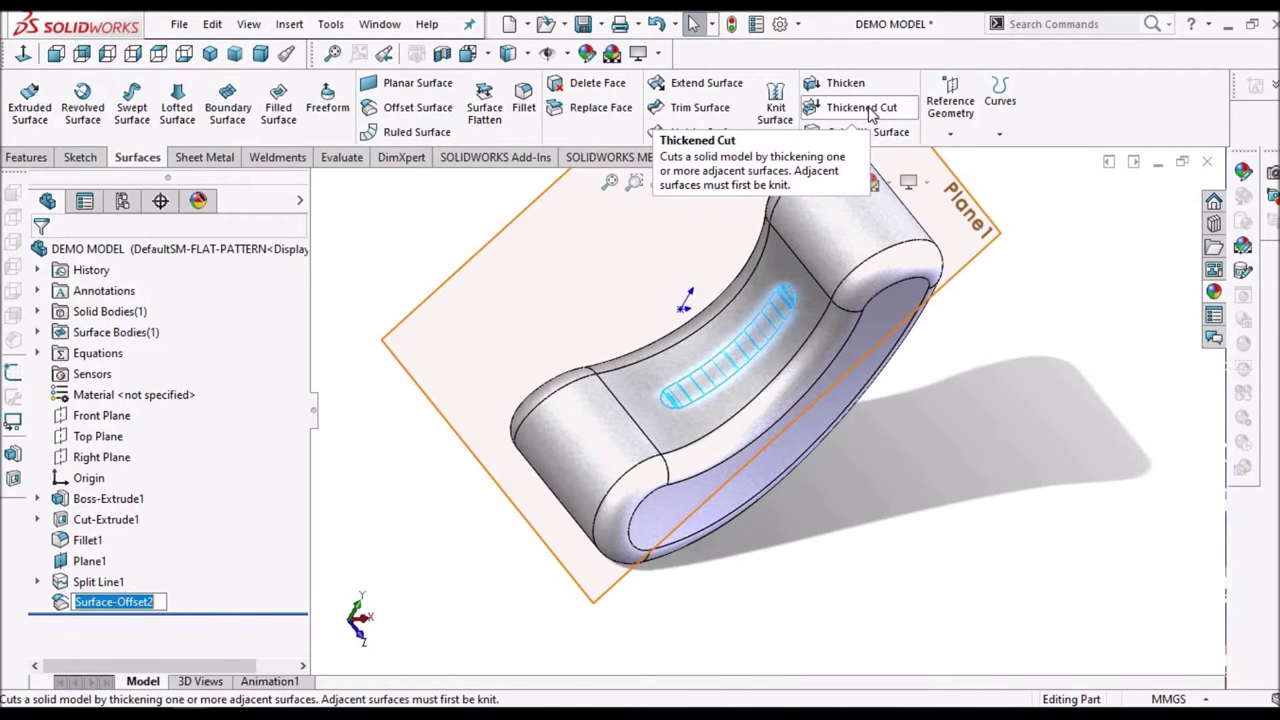
{"action": "left_click", "coordinate": [862, 108]}
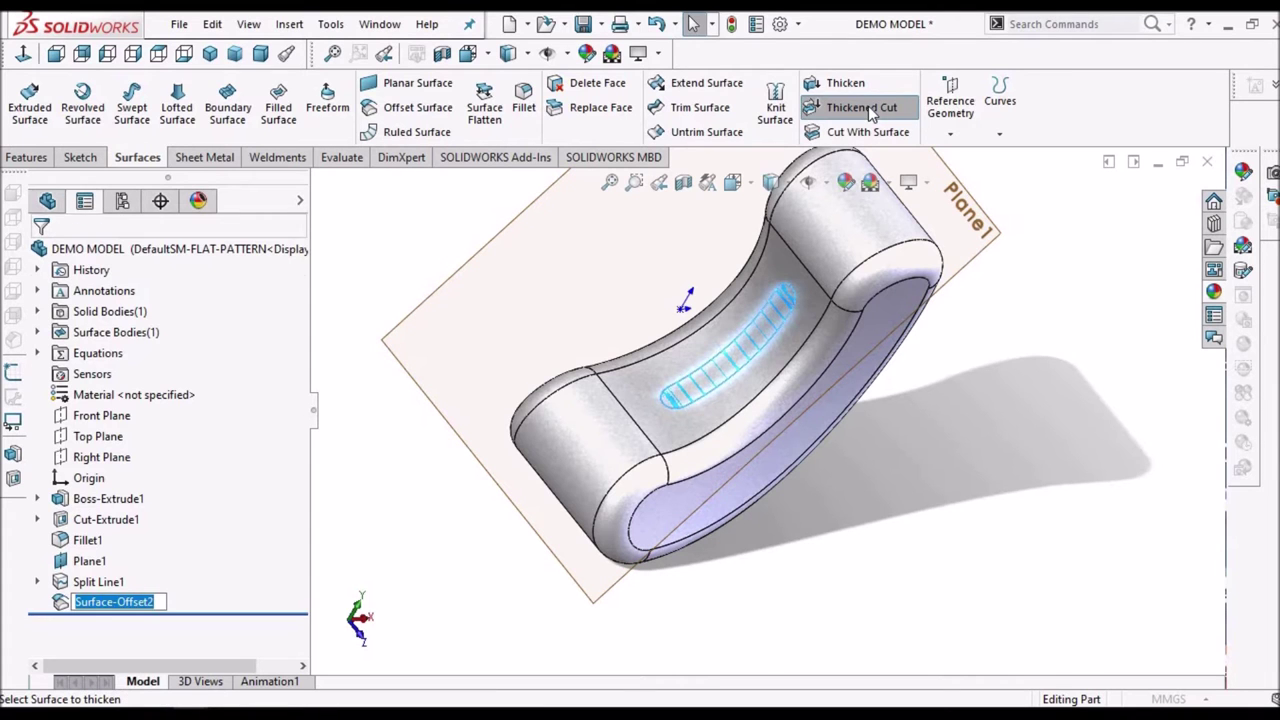
{"action": "scroll", "coordinate": [758, 362], "scroll_direction": "down", "scroll_amount": 2}
{"action": "middle_click_drag", "start_coordinate": [757, 354], "coordinate": [789, 352]}
{"action": "scroll", "coordinate": [789, 352], "scroll_direction": "down", "scroll_amount": 2}
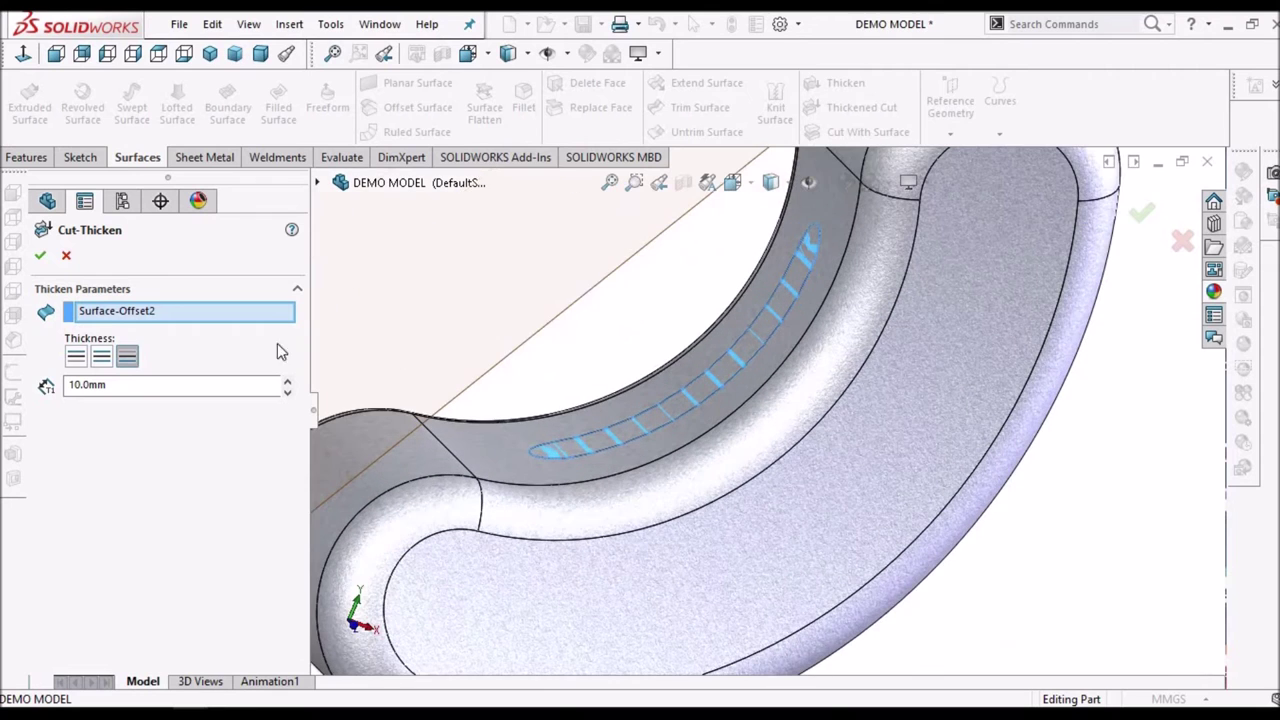
{"action": "left_click", "coordinate": [102, 358]}
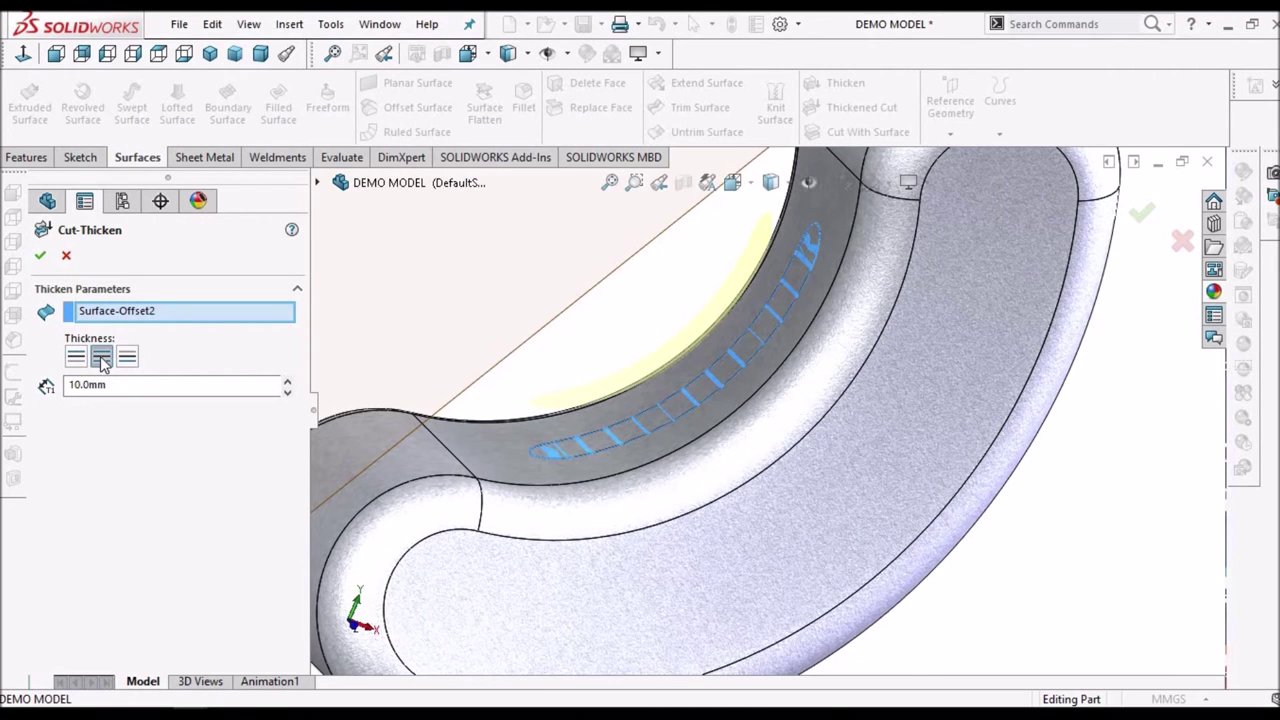
{"action": "middle_click_drag", "start_coordinate": [840, 344], "coordinate": [790, 318]}
{"action": "double_click", "coordinate": [114, 383]}
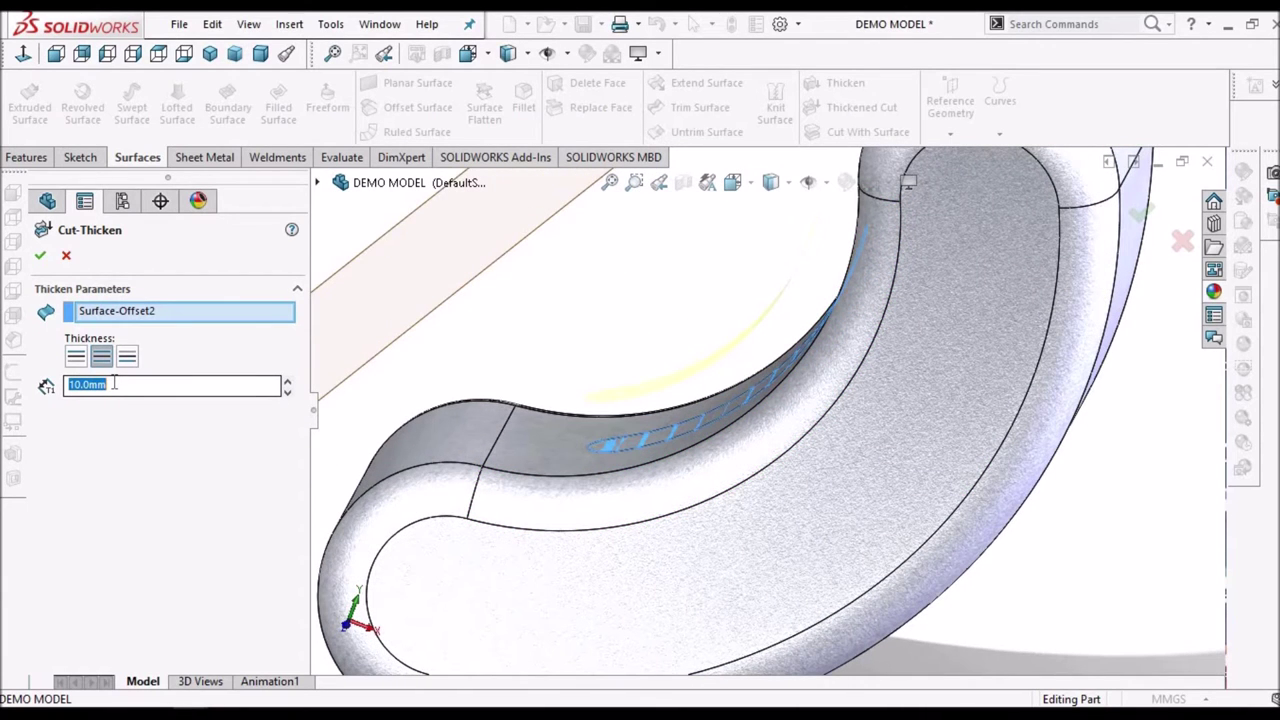
{"action": "key", "text": "Return"}
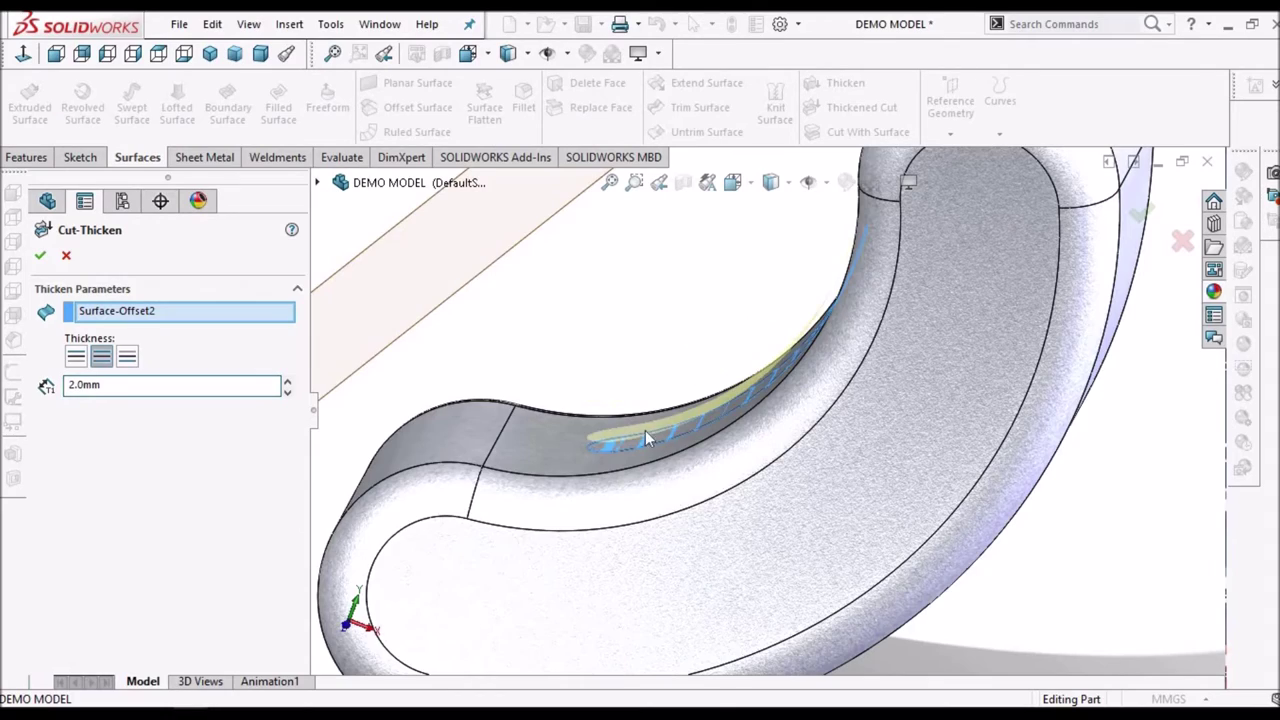
Compare the thickness direction options and choose the side that thickens the cut into the body
{"action": "scroll", "coordinate": [724, 451], "scroll_direction": "down", "scroll_amount": 5}
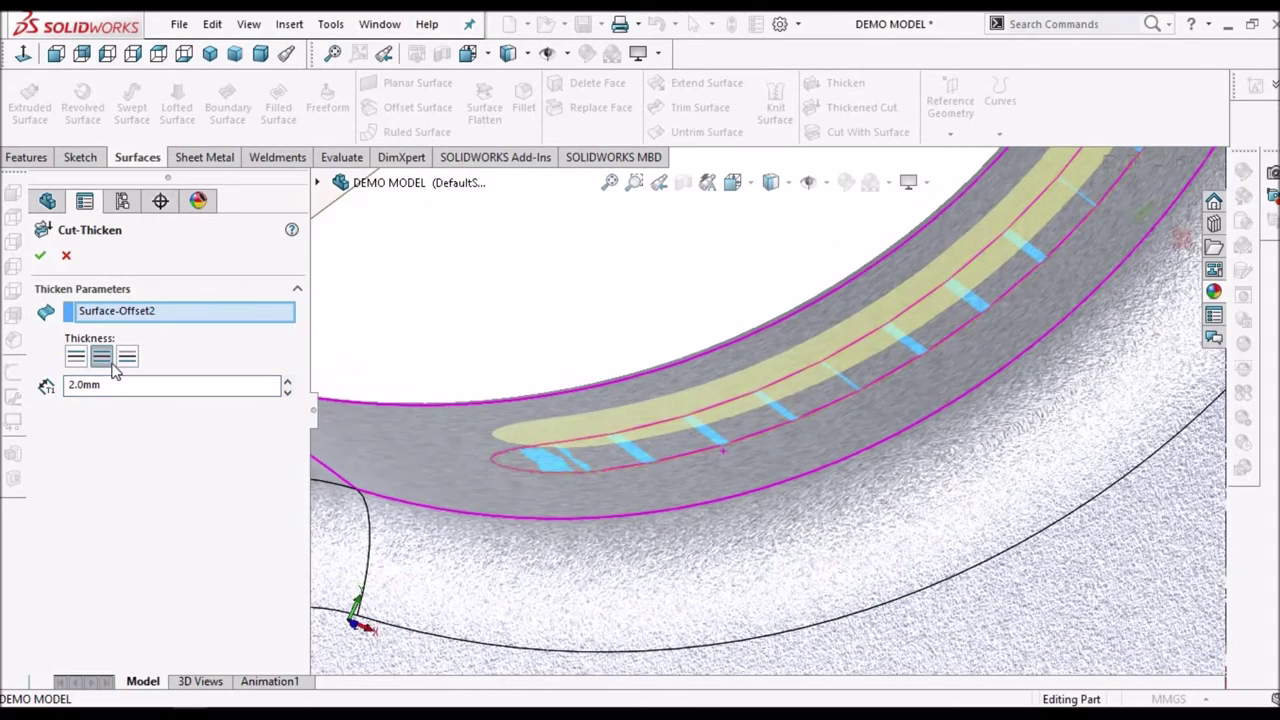
{"action": "left_click", "coordinate": [128, 357]}
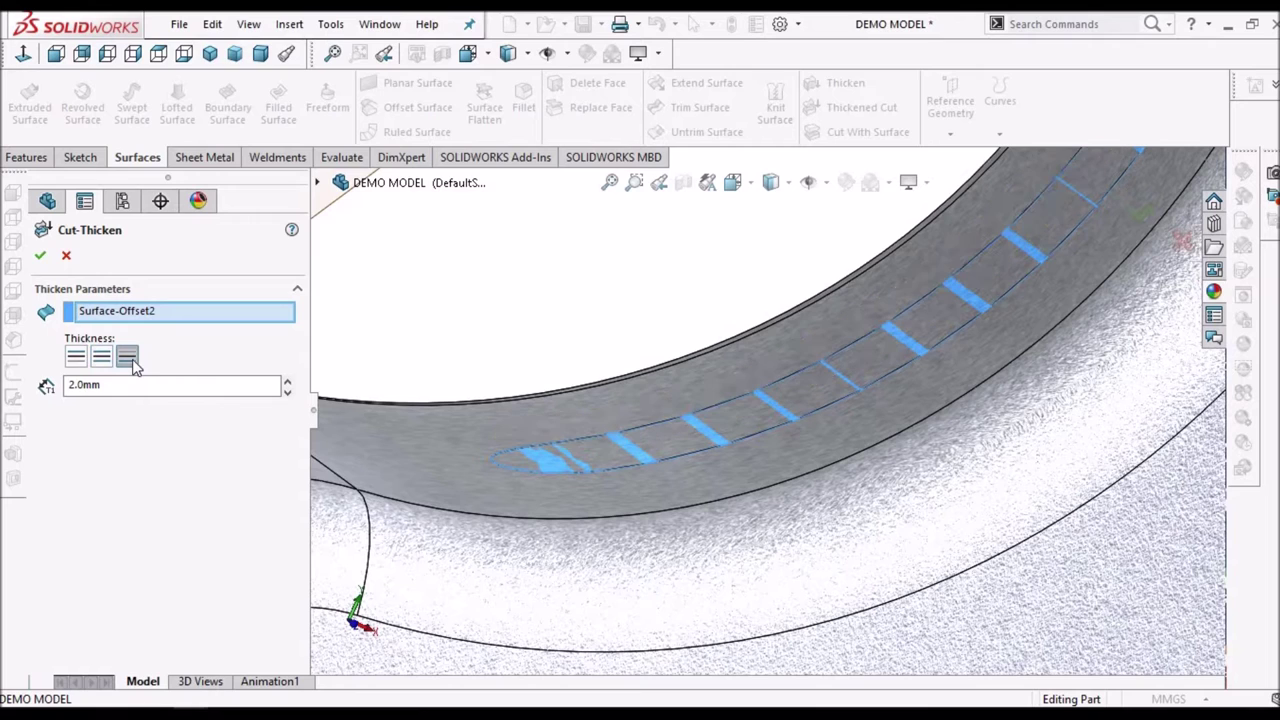
{"action": "left_click", "coordinate": [76, 357]}
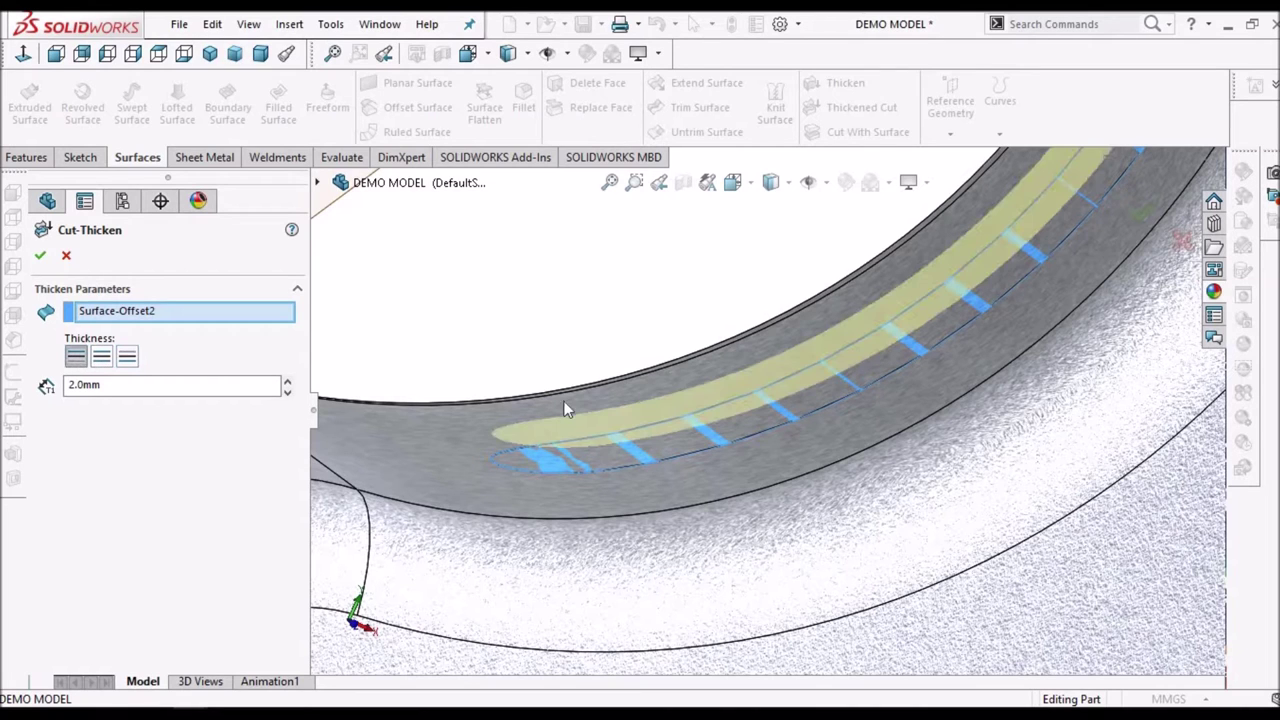
{"action": "left_click", "coordinate": [128, 357]}
Examine the Thickened Cut preview along the slot in Wireframe display
{"action": "middle_click_drag", "start_coordinate": [751, 380], "coordinate": [692, 200]}
{"action": "left_click", "coordinate": [772, 182]}
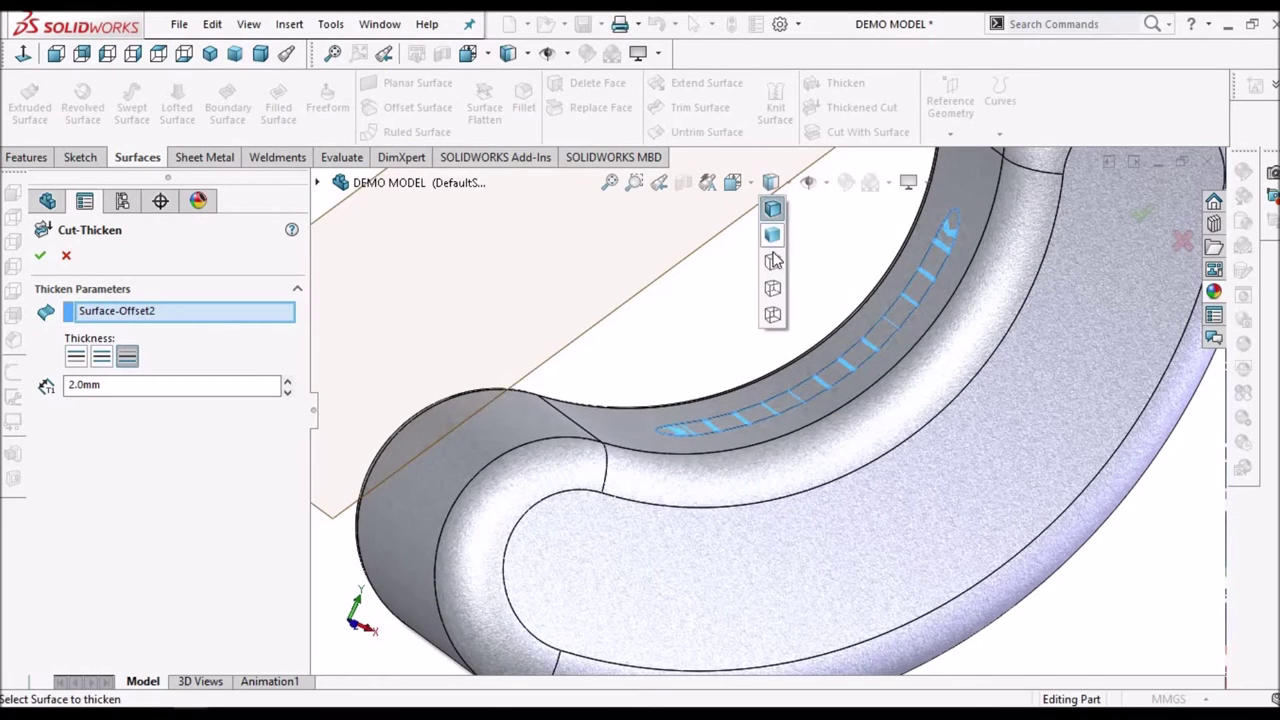
{"action": "left_click", "coordinate": [773, 315]}
{"action": "middle_click_drag", "start_coordinate": [770, 340], "coordinate": [802, 262]}
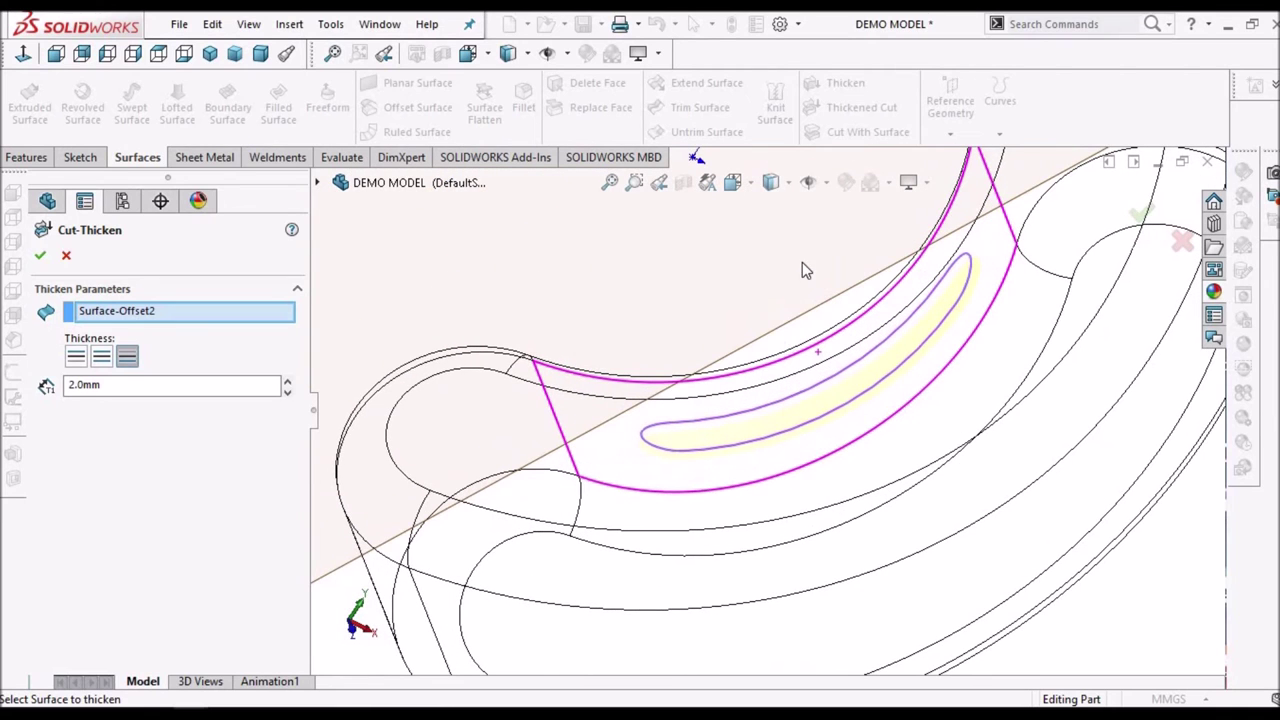
{"action": "scroll", "coordinate": [972, 309], "scroll_direction": "down", "scroll_amount": 2}
{"action": "scroll", "coordinate": [955, 305], "scroll_direction": "down", "scroll_amount": 2}
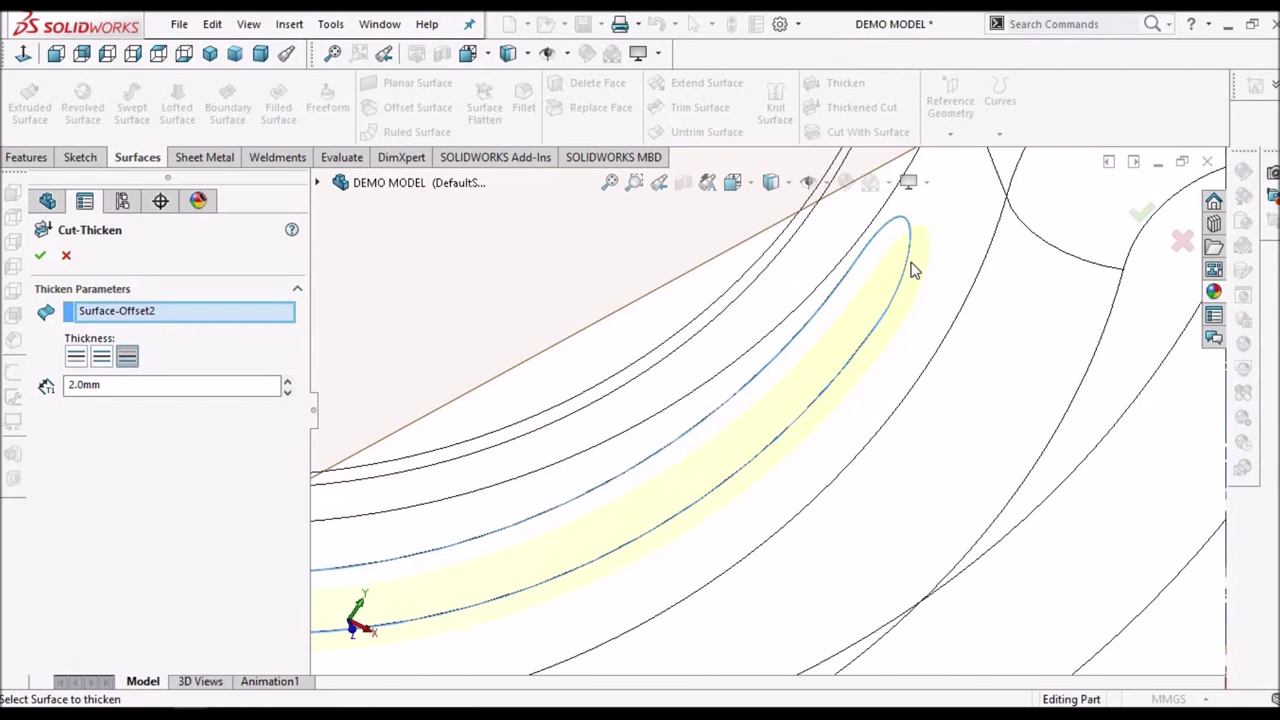
{"action": "scroll", "coordinate": [782, 476], "scroll_direction": "up", "scroll_amount": 2}
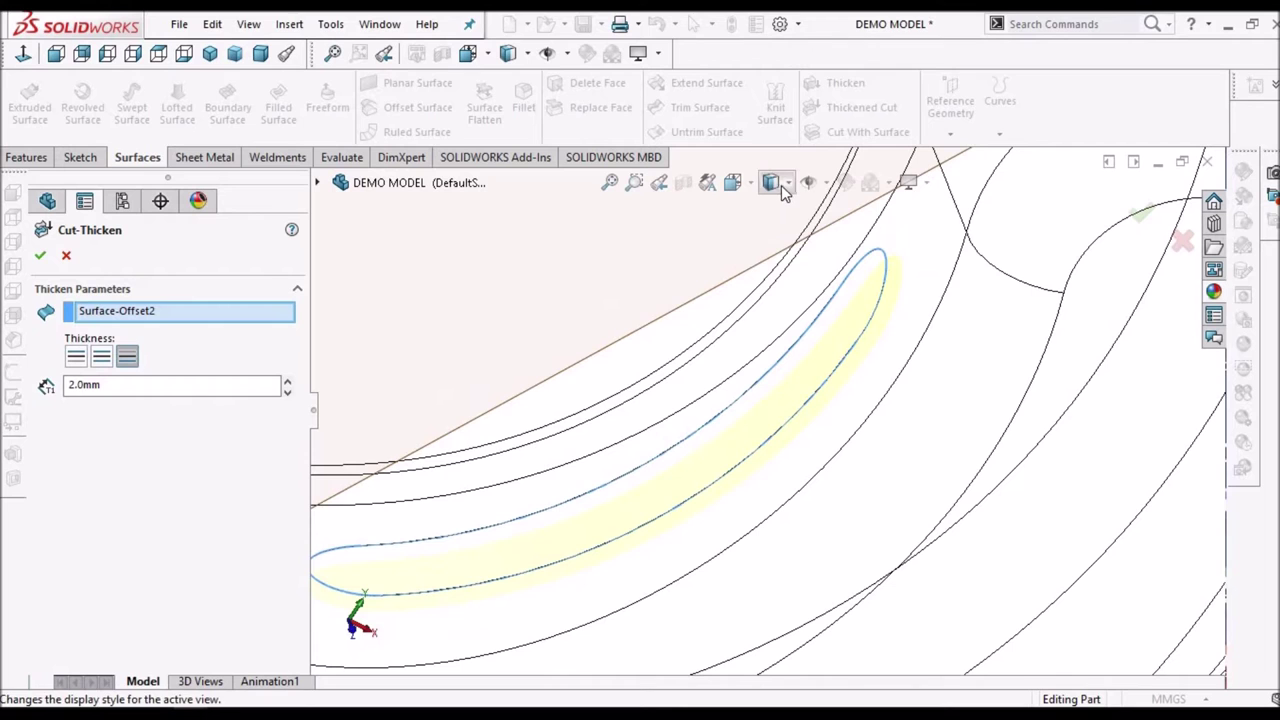
Restore the Shaded With Edges display and complete the Thickened Cut
{"action": "left_click", "coordinate": [781, 185]}
{"action": "left_click", "coordinate": [775, 204]}
{"action": "scroll", "coordinate": [728, 352], "scroll_direction": "up", "scroll_amount": 3}
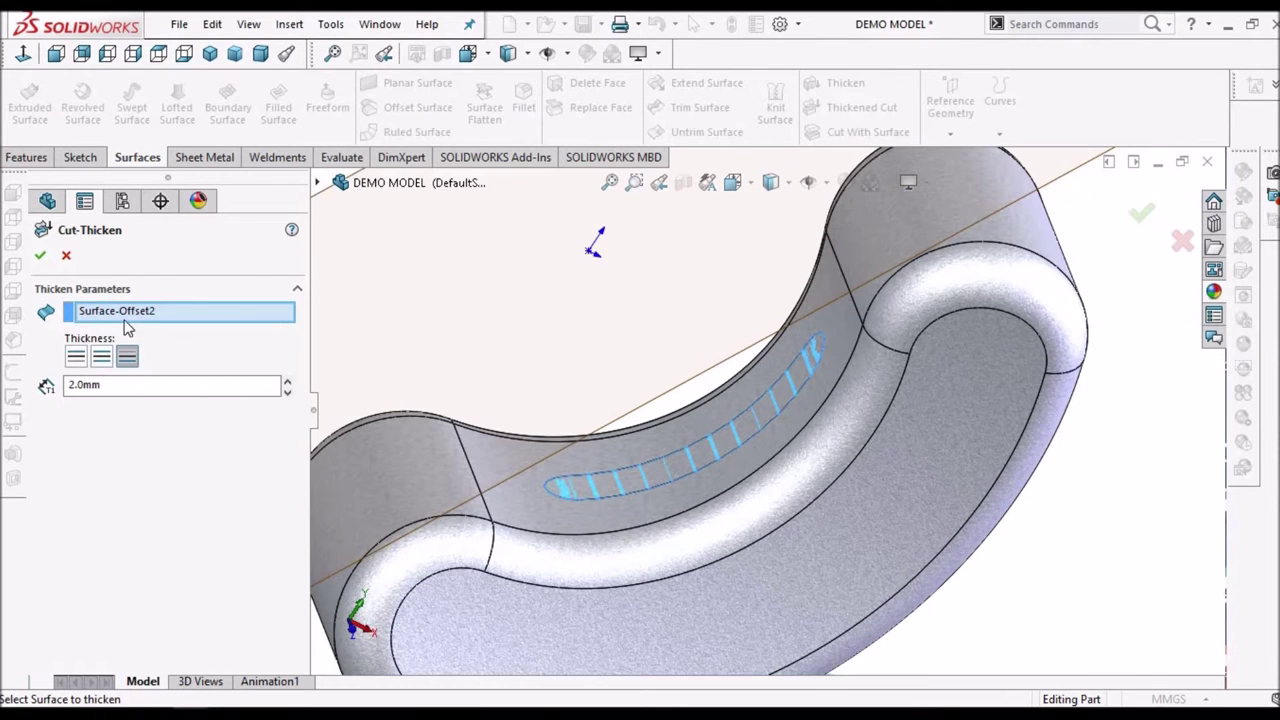
{"action": "left_click", "coordinate": [37, 256]}
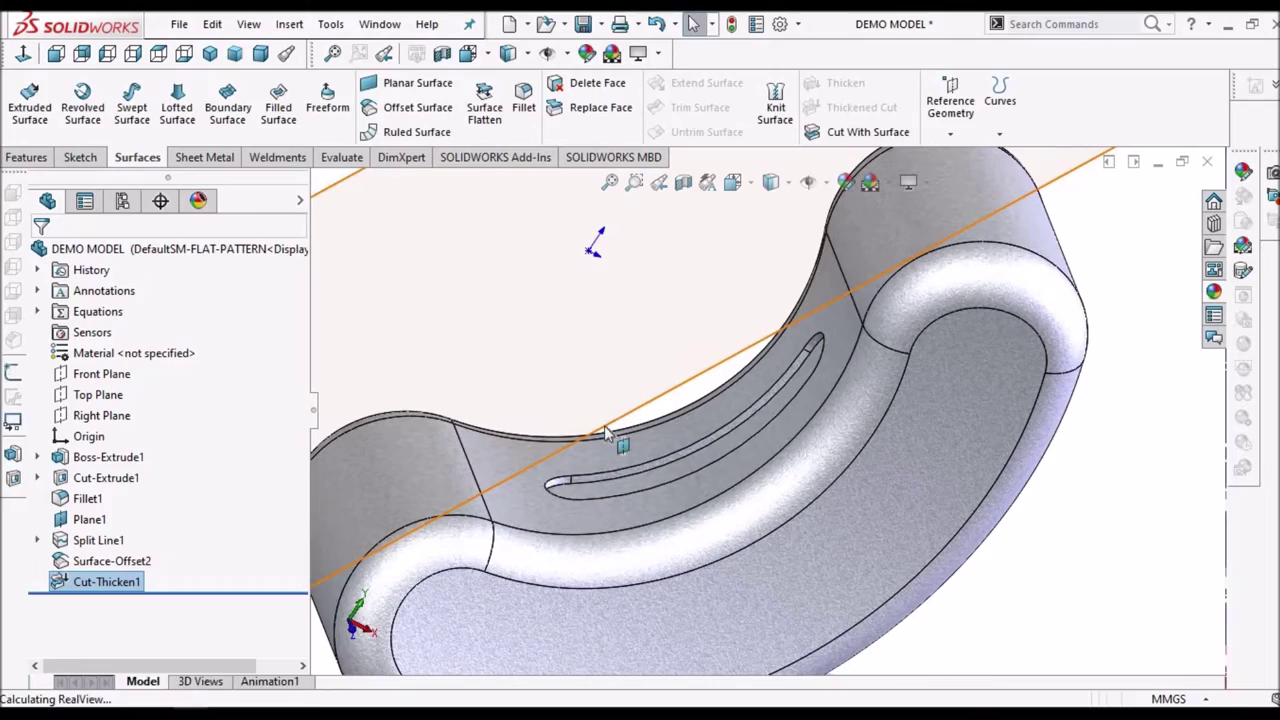
Examine the slot in the curved face and delete the Cut-Thicken1 feature, keeping Surface-Offset2
{"action": "middle_click_drag", "start_coordinate": [630, 445], "coordinate": [730, 423]}
{"action": "scroll", "coordinate": [740, 490], "scroll_direction": "down", "scroll_amount": 3}
{"action": "key", "text": "ctrl+7"}
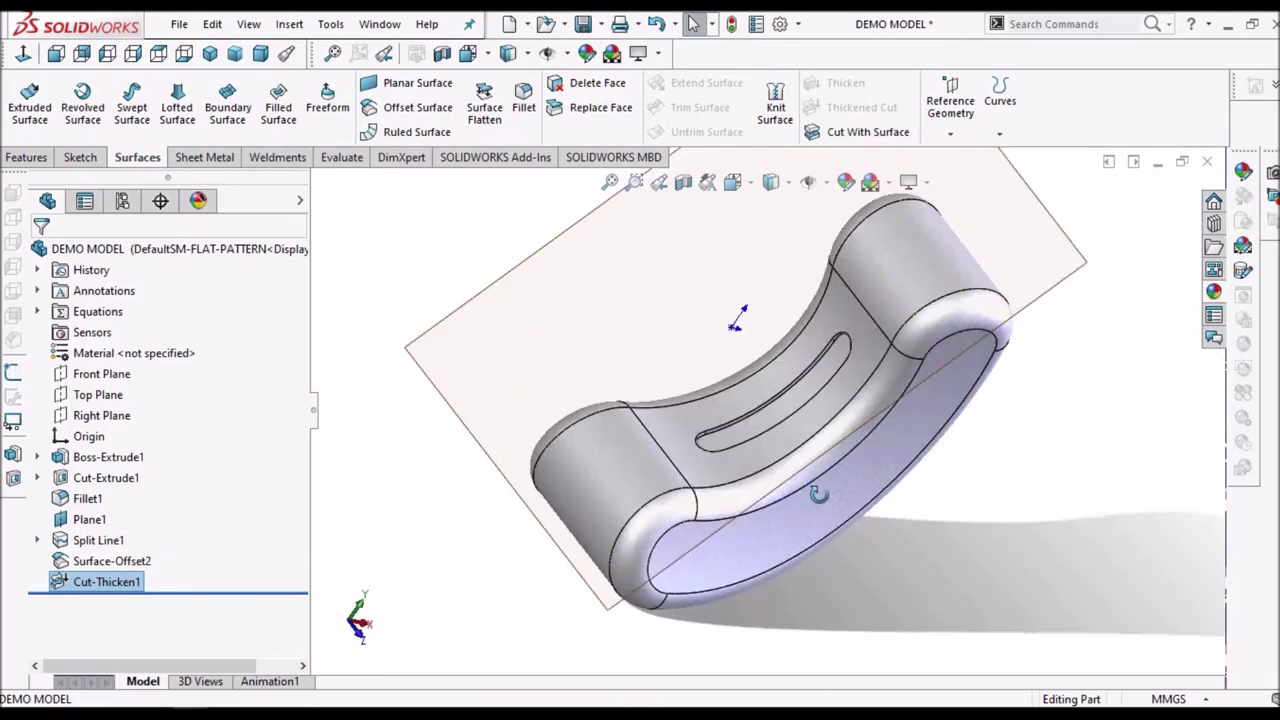
{"action": "right_click", "coordinate": [95, 583]}
{"action": "left_click", "coordinate": [148, 443]}
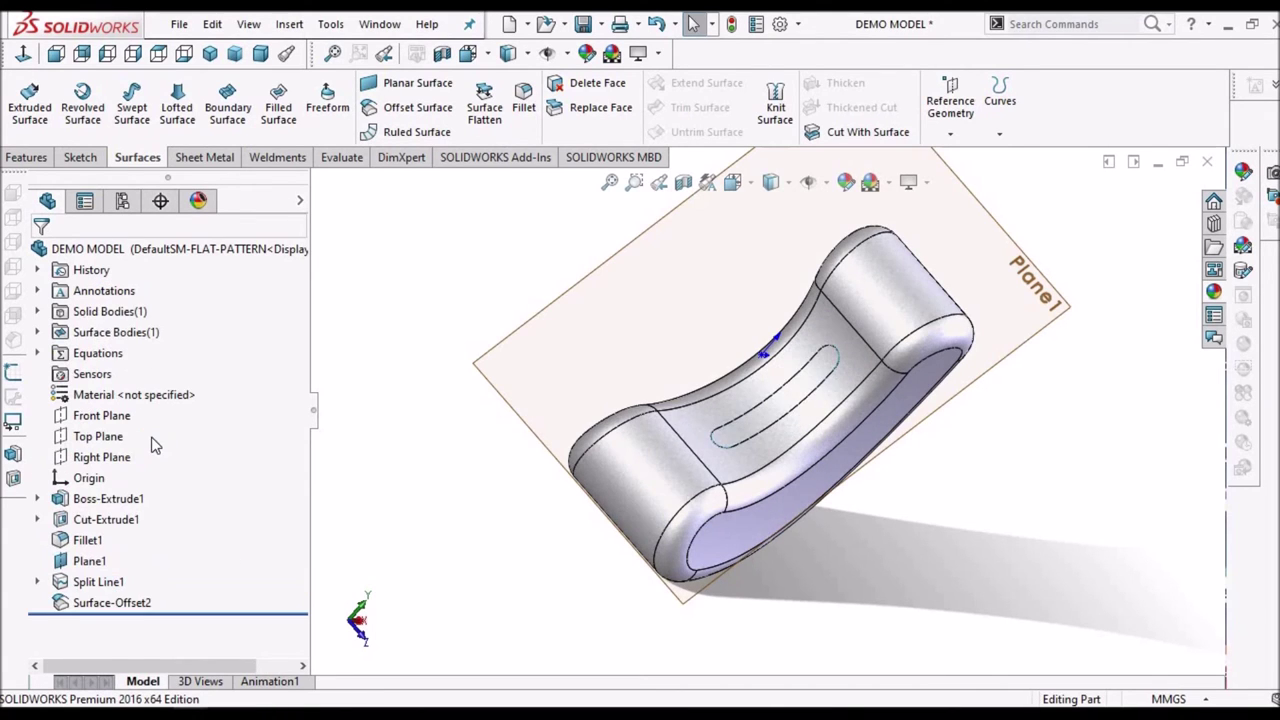
Examine Surface-Offset2 and the split slot face lying together on the part's concave face
{"action": "left_click", "coordinate": [112, 602]}
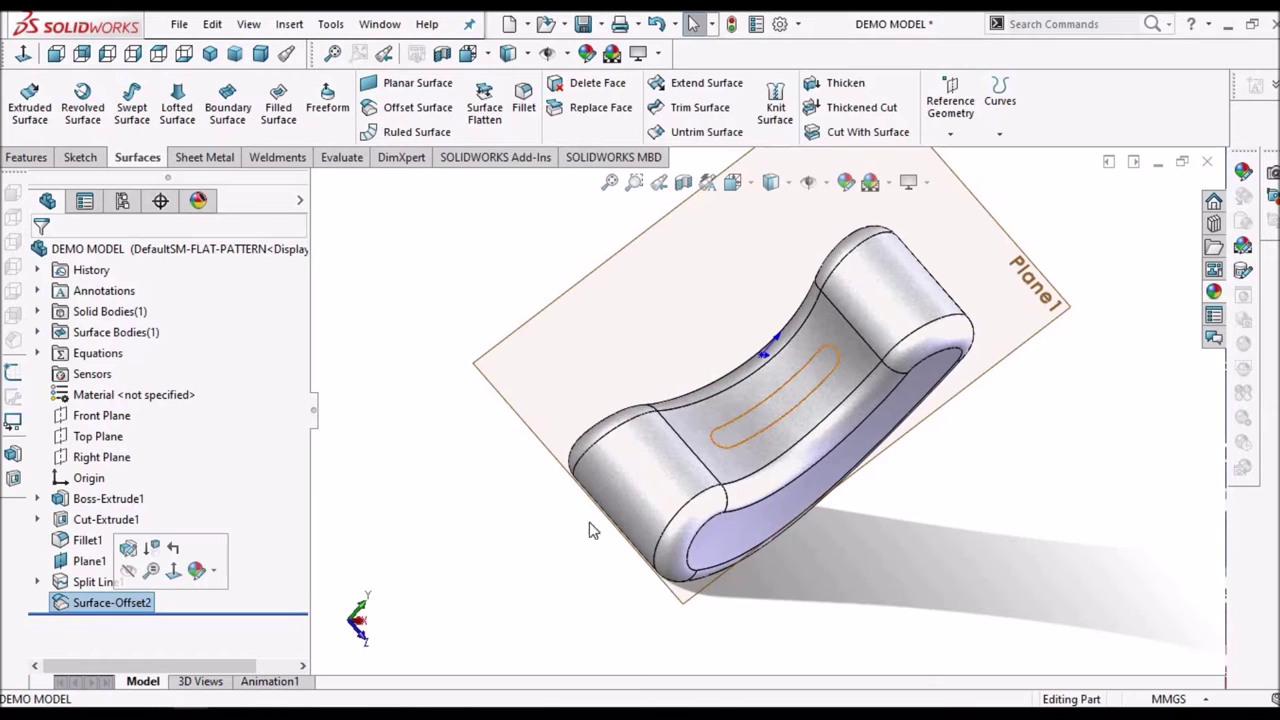
{"action": "scroll", "coordinate": [879, 441], "scroll_direction": "down", "scroll_amount": 3}
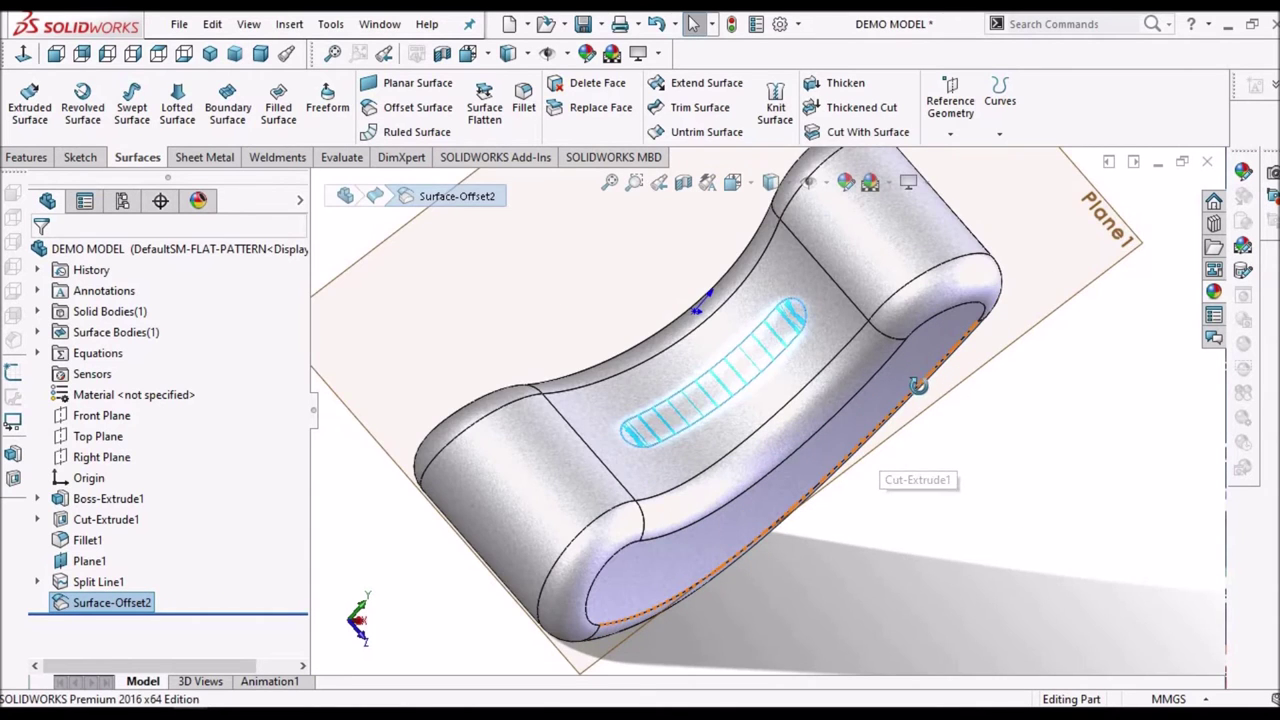
{"action": "middle_click_drag", "start_coordinate": [917, 385], "coordinate": [900, 402]}
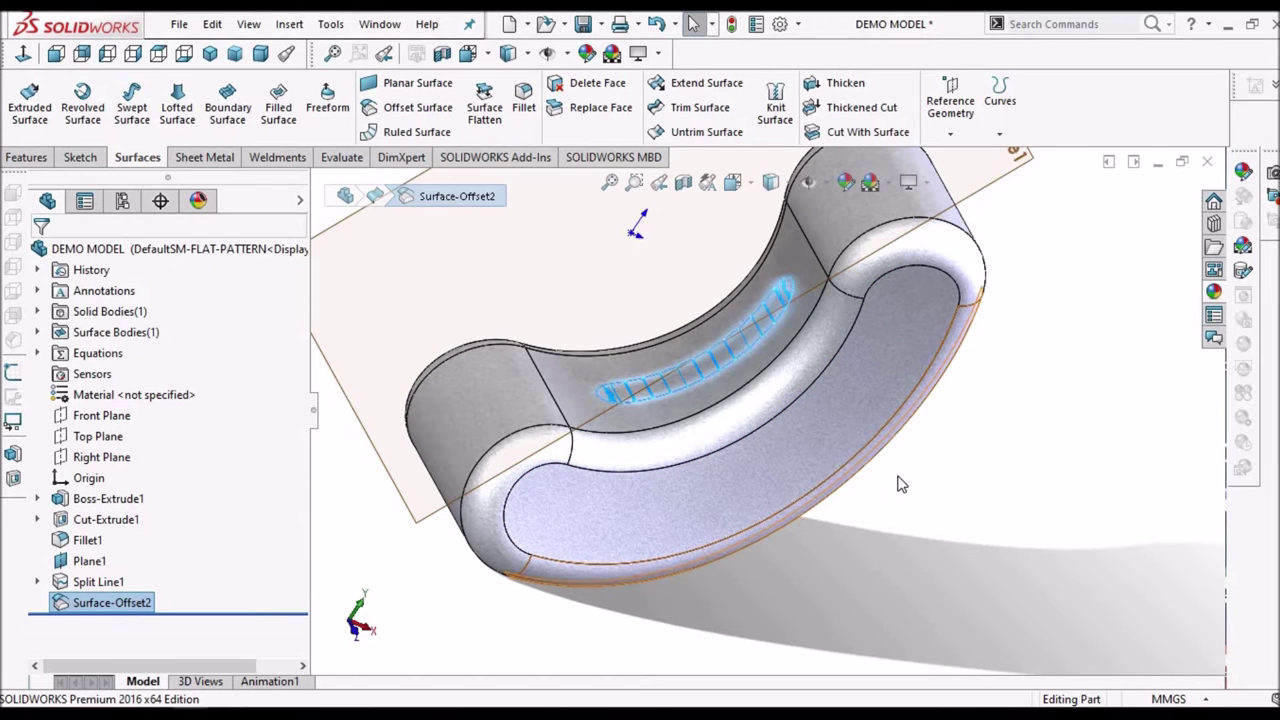
{"action": "middle_click_drag", "start_coordinate": [766, 431], "coordinate": [729, 368]}
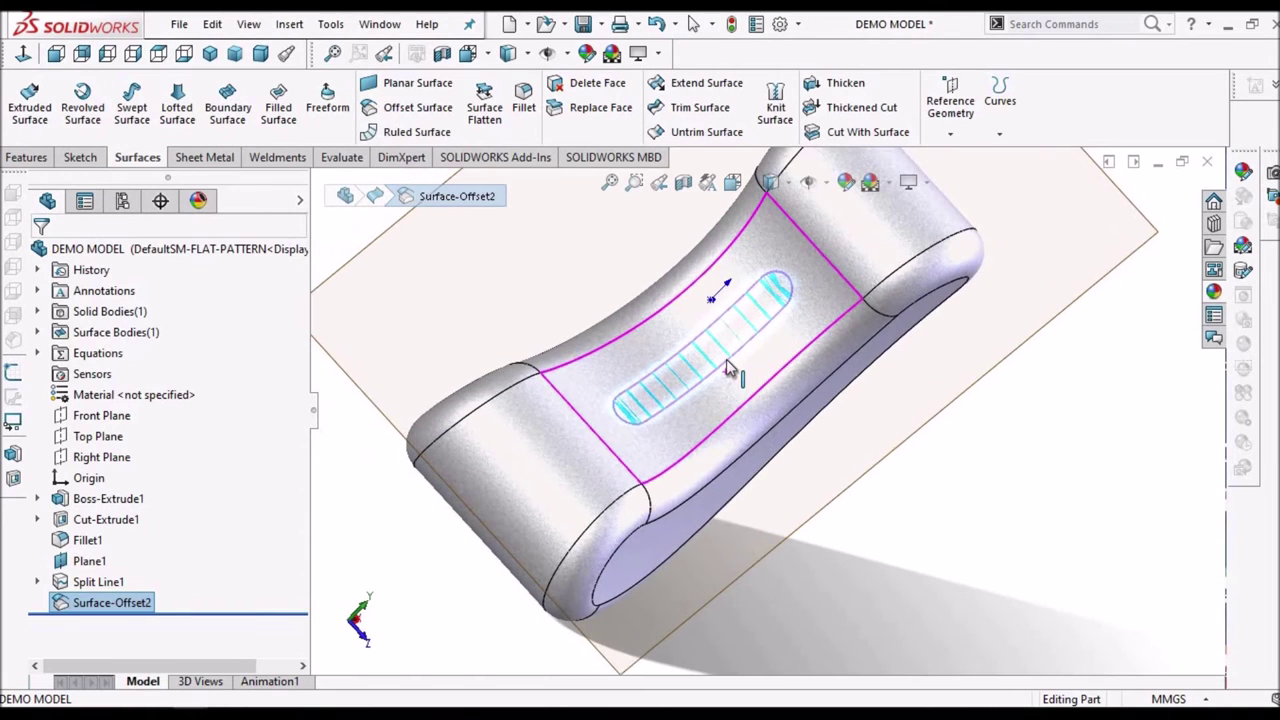
{"action": "left_click", "coordinate": [729, 360]}
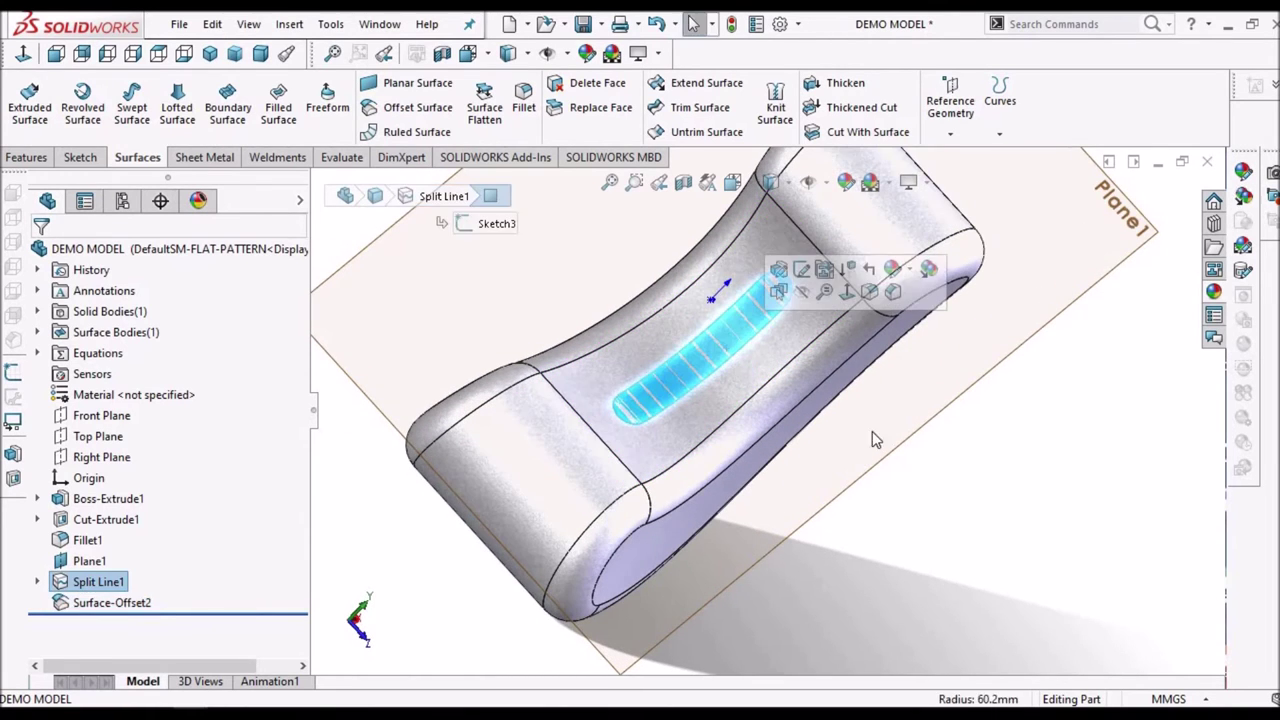
{"action": "left_click", "coordinate": [1030, 518]}
{"action": "left_click", "coordinate": [685, 368]}
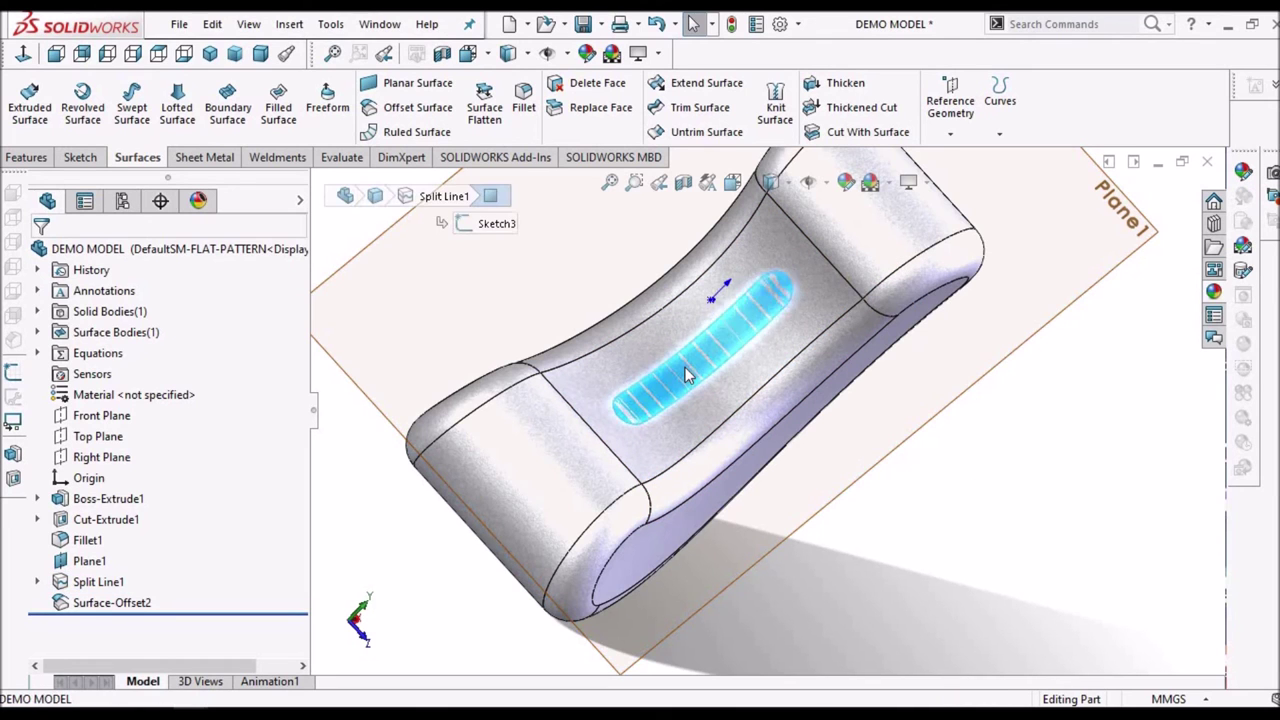
{"action": "middle_click_drag", "start_coordinate": [686, 375], "coordinate": [684, 275]}
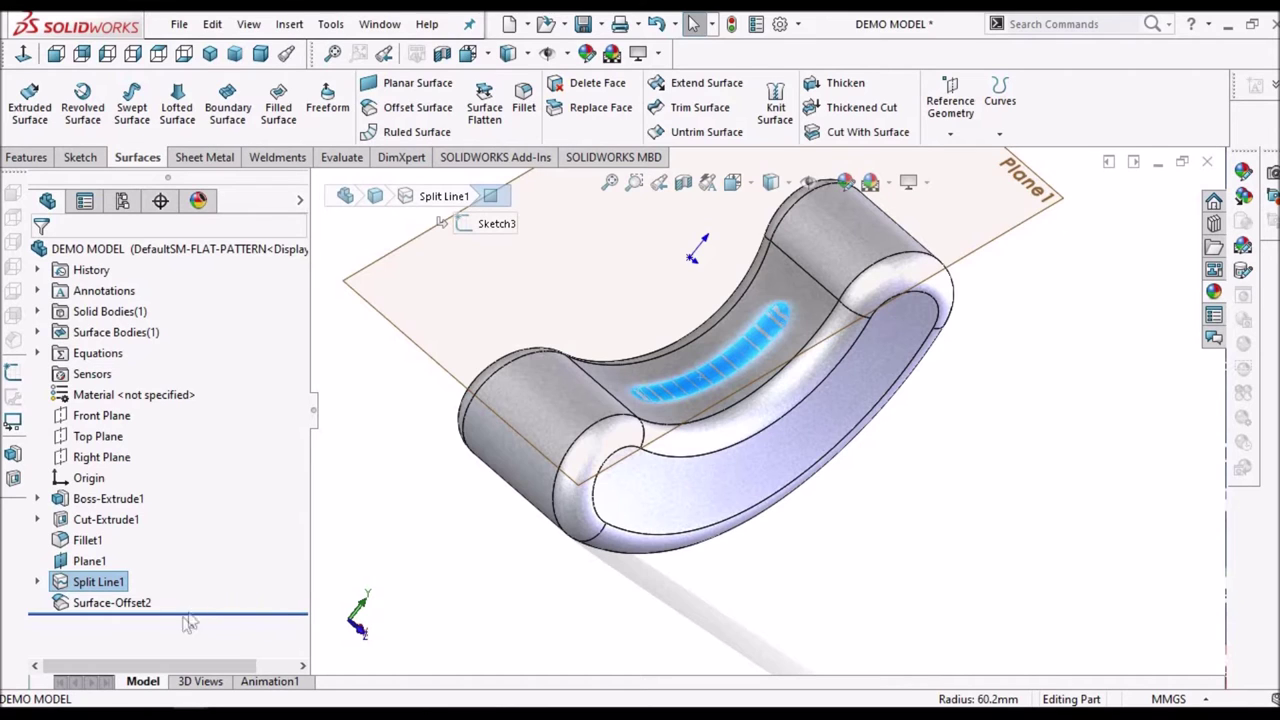
Roll the model back to just after Split Line1 and start an Offset Surface from the slot face
{"action": "left_click_drag", "start_coordinate": [195, 611], "coordinate": [187, 586]}
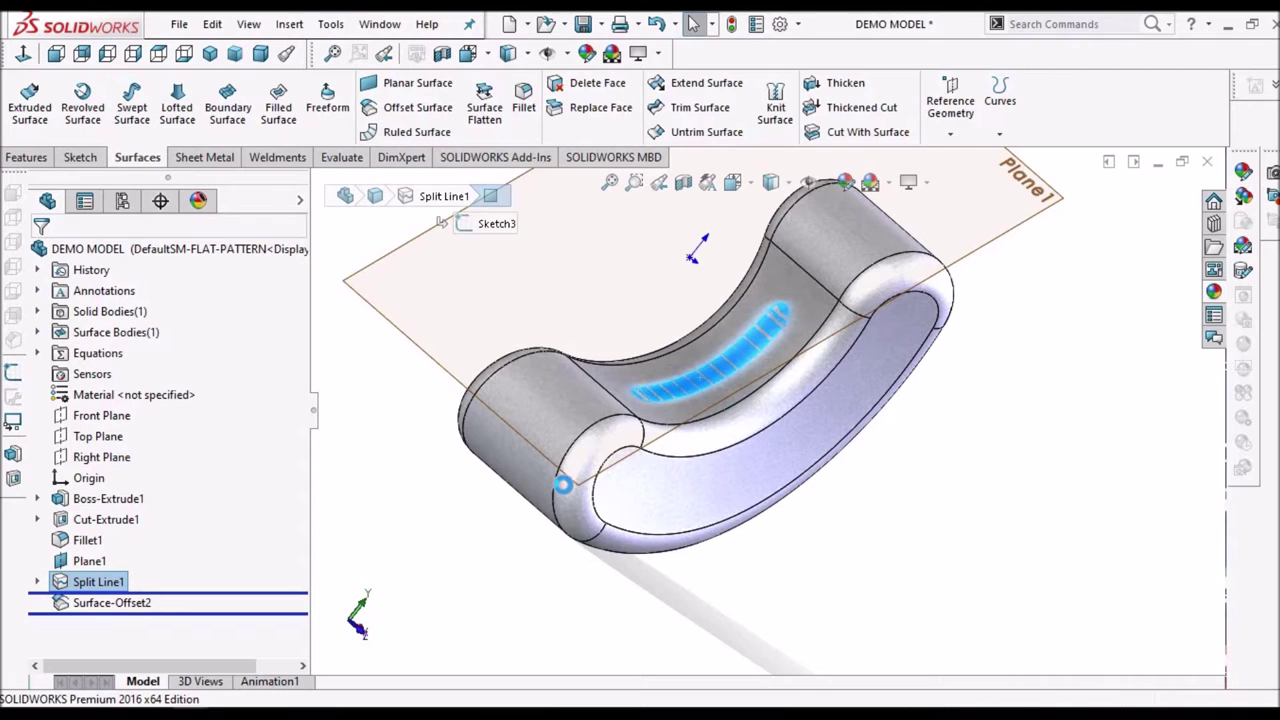
{"action": "left_click", "coordinate": [730, 369]}
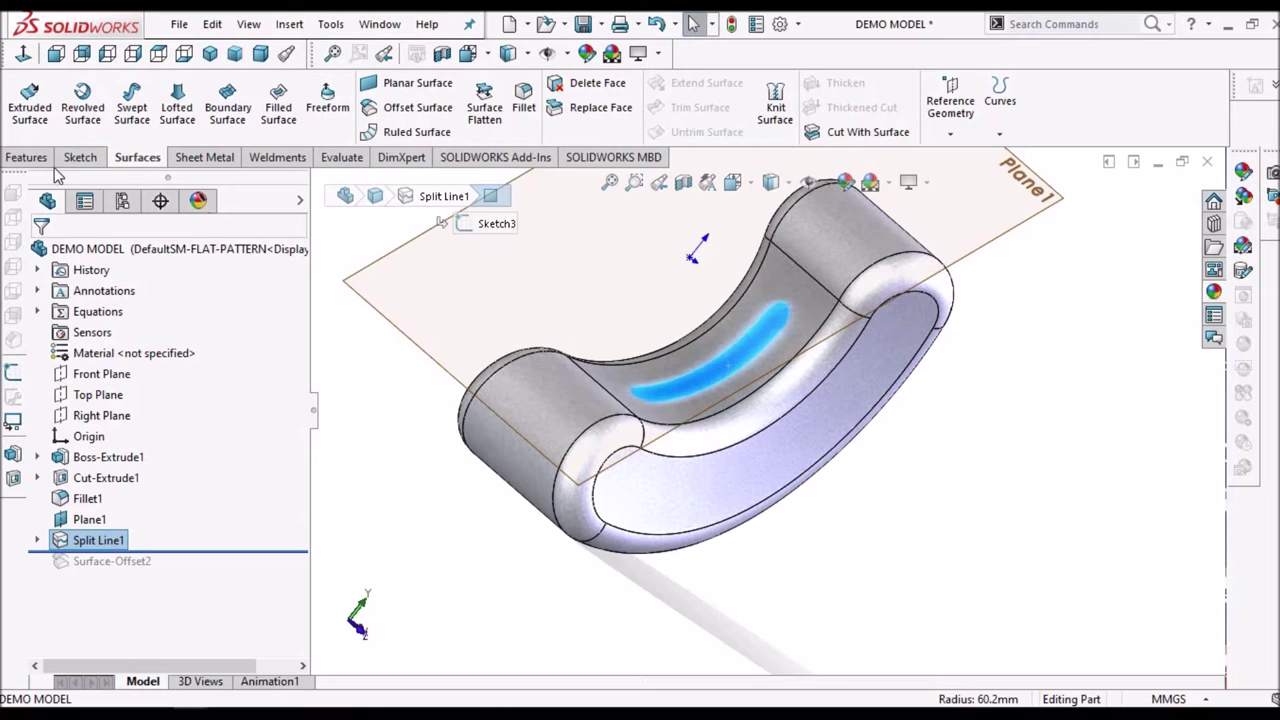
{"action": "left_click", "coordinate": [418, 110]}
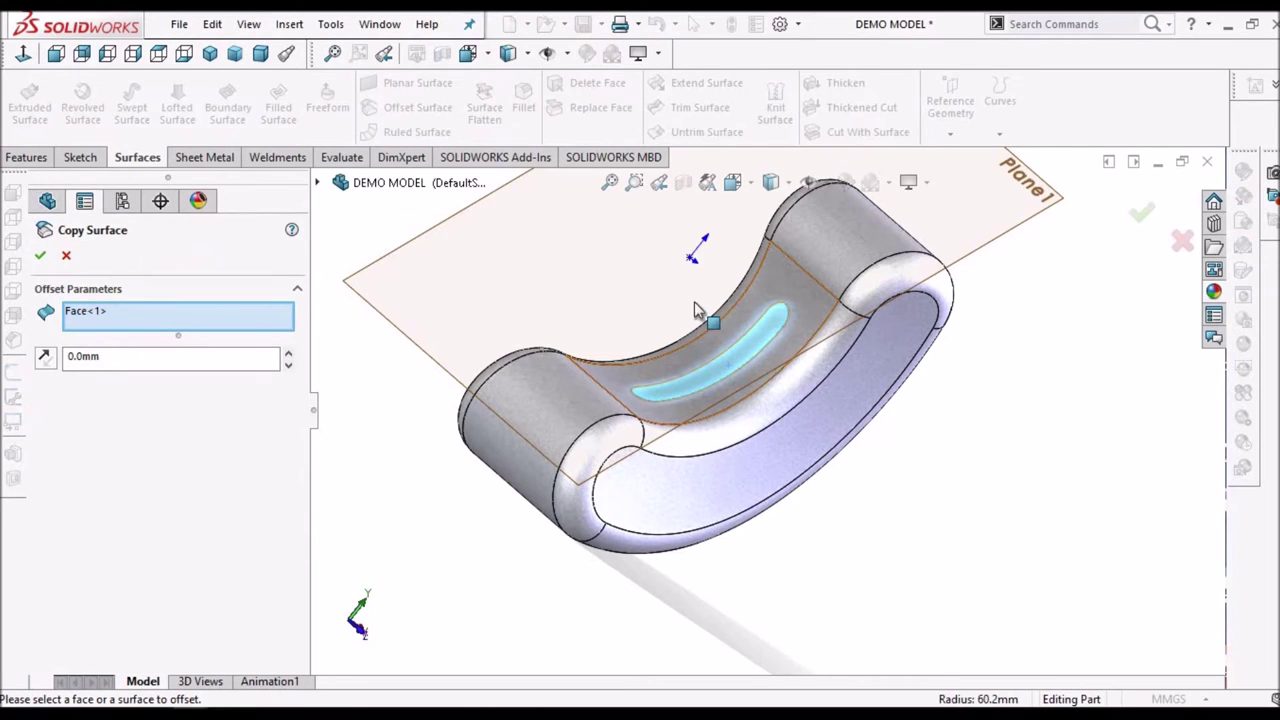
{"action": "middle_click_drag", "start_coordinate": [694, 302], "coordinate": [693, 338]}
{"action": "scroll", "coordinate": [757, 386], "scroll_direction": "down", "scroll_amount": 6}
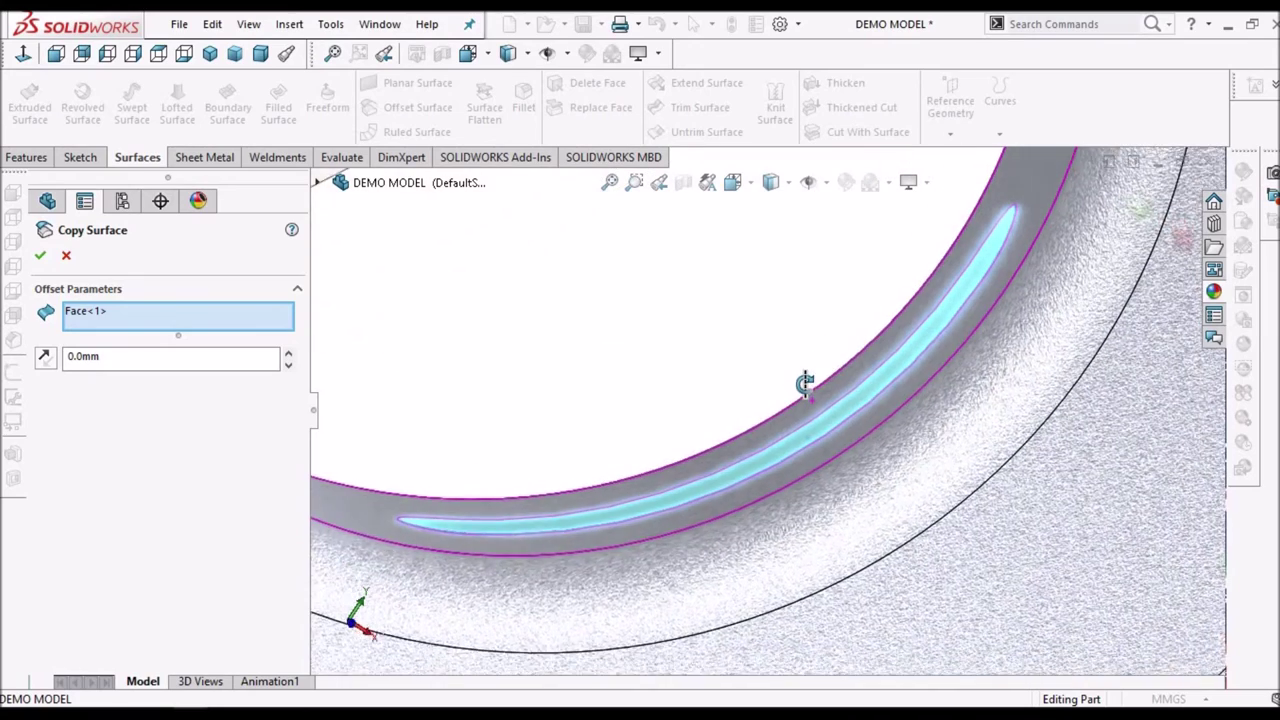
{"action": "middle_click_drag", "start_coordinate": [805, 383], "coordinate": [803, 391]}
Set the offset distance to 3 mm, flip its direction into the body, and complete the offset surface
{"action": "left_click", "coordinate": [141, 356]}
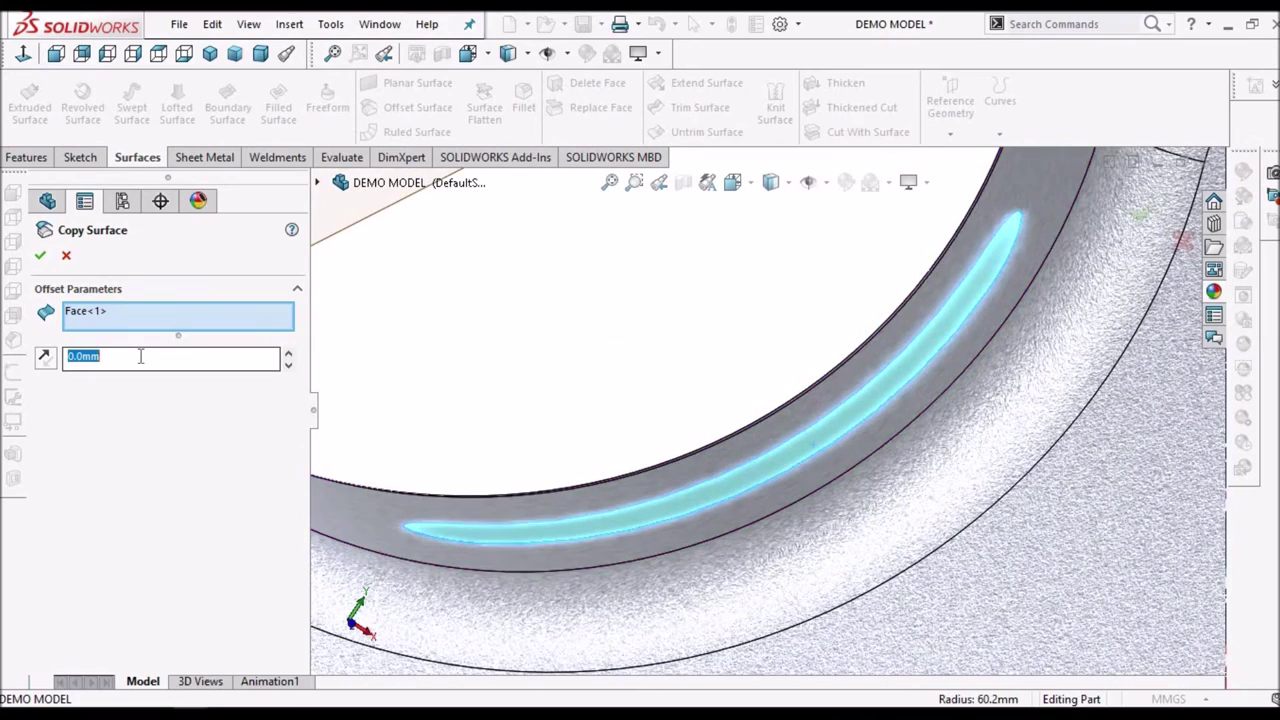
{"action": "type", "text": "3"}
{"action": "key", "text": "Return"}
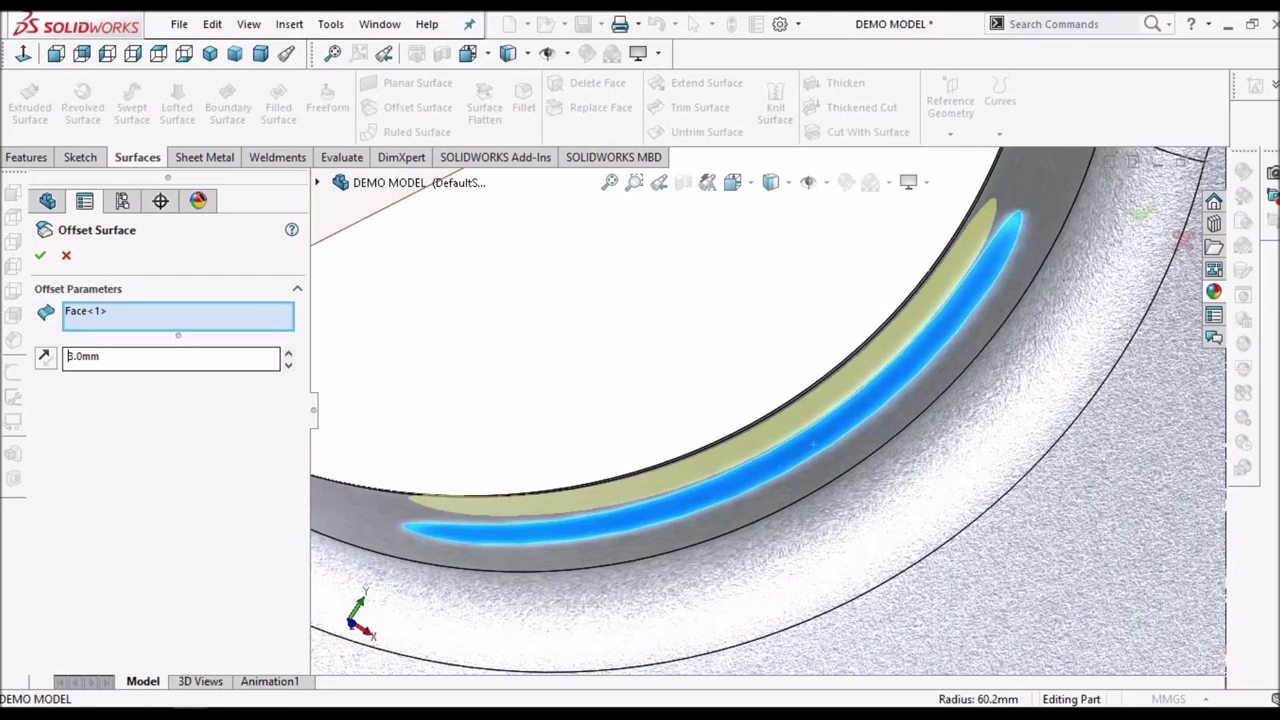
{"action": "left_click", "coordinate": [44, 360]}
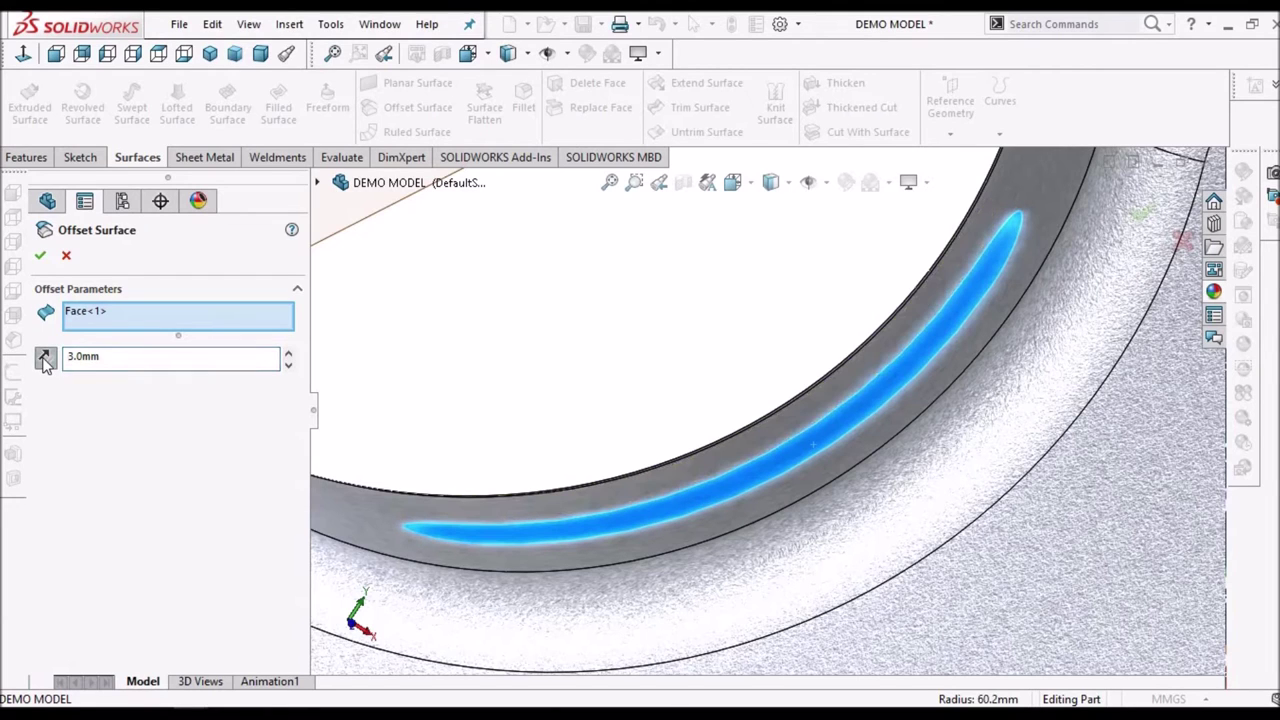
{"action": "left_click", "coordinate": [40, 258]}
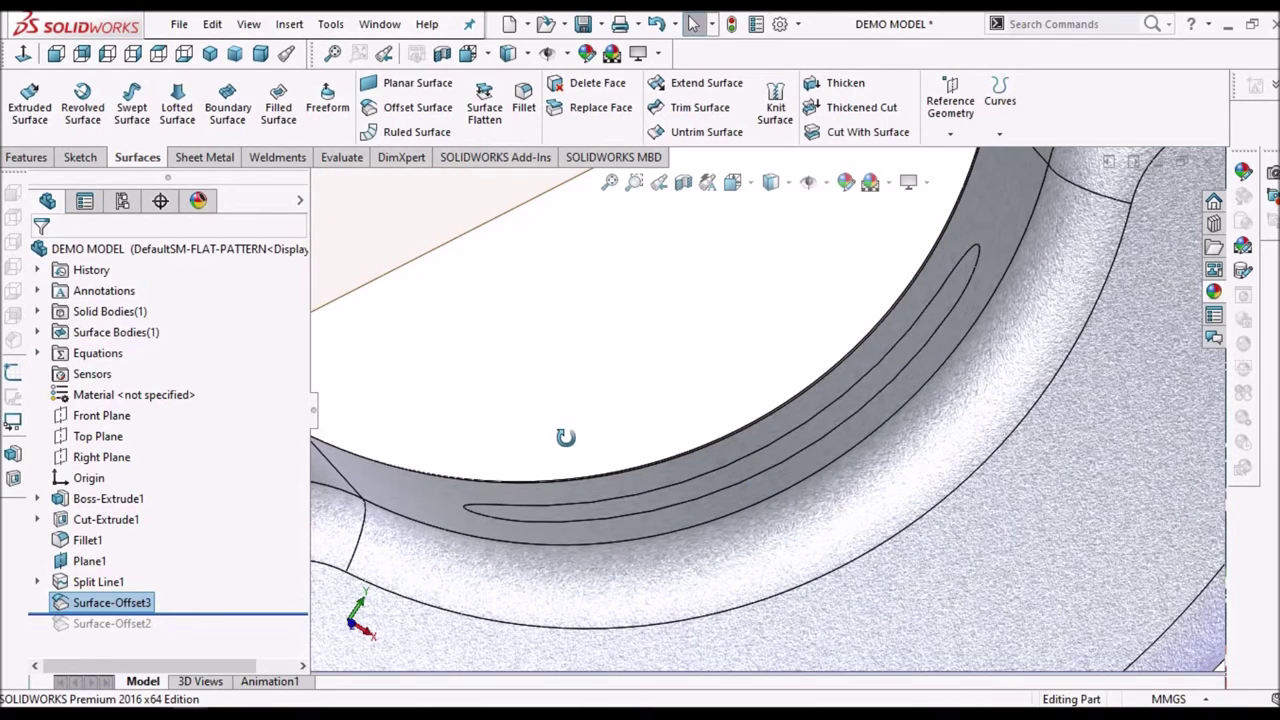
Roll the model forward past Surface-Offset2 so both offset surfaces are active
{"action": "middle_click_drag", "start_coordinate": [565, 437], "coordinate": [720, 537]}
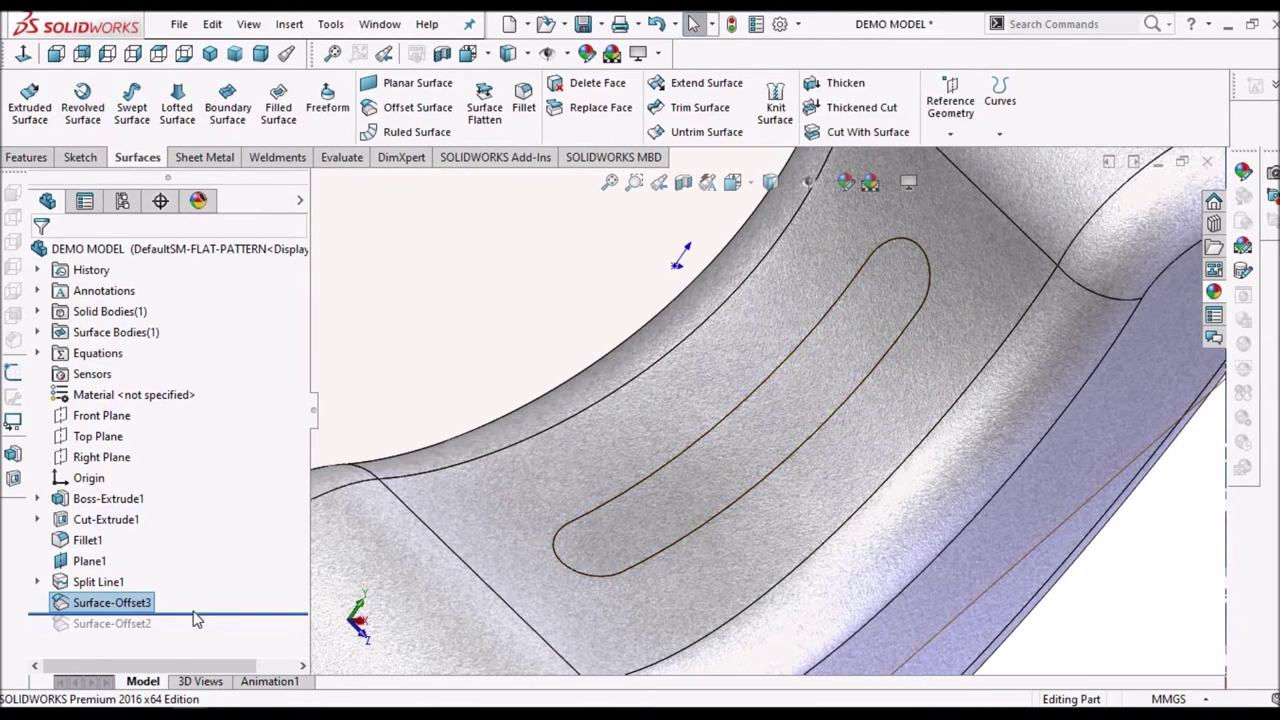
{"action": "mouse_move", "coordinate": [214, 640]}
{"action": "left_mouse_down"}
{"action": "mouse_move", "coordinate": [216, 614]}
{"action": "mouse_move", "coordinate": [225, 634]}
{"action": "left_mouse_up"}
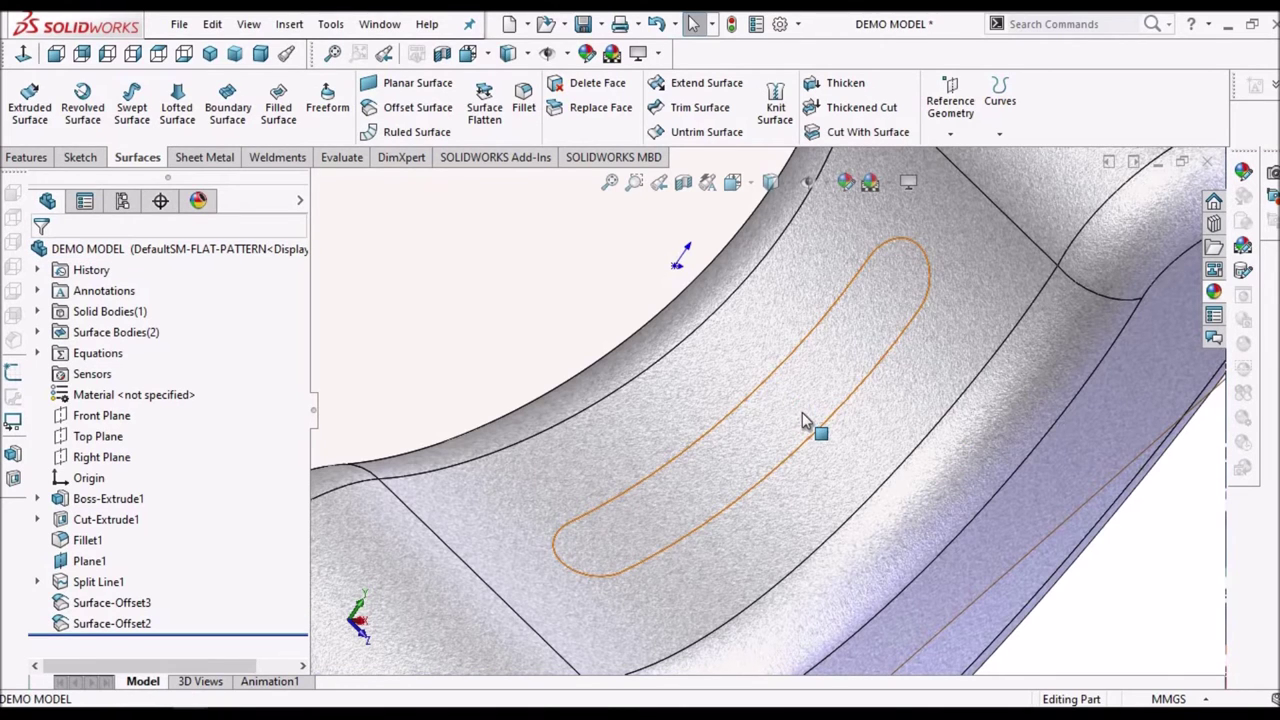
{"action": "left_click", "coordinate": [802, 412]}
{"action": "scroll", "coordinate": [802, 412], "scroll_direction": "up", "scroll_amount": 3}
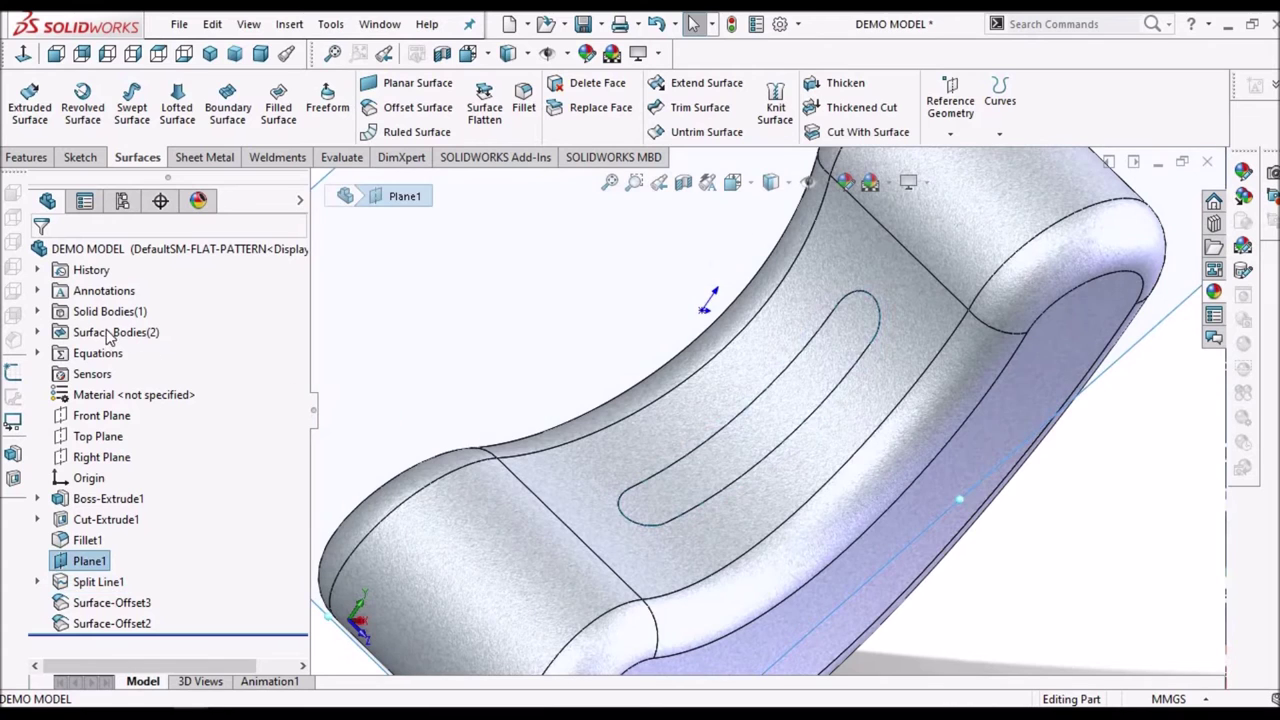
Hide the Split Line1 solid body, leaving the two slot-shaped offset surfaces shown
{"action": "left_click", "coordinate": [38, 312]}
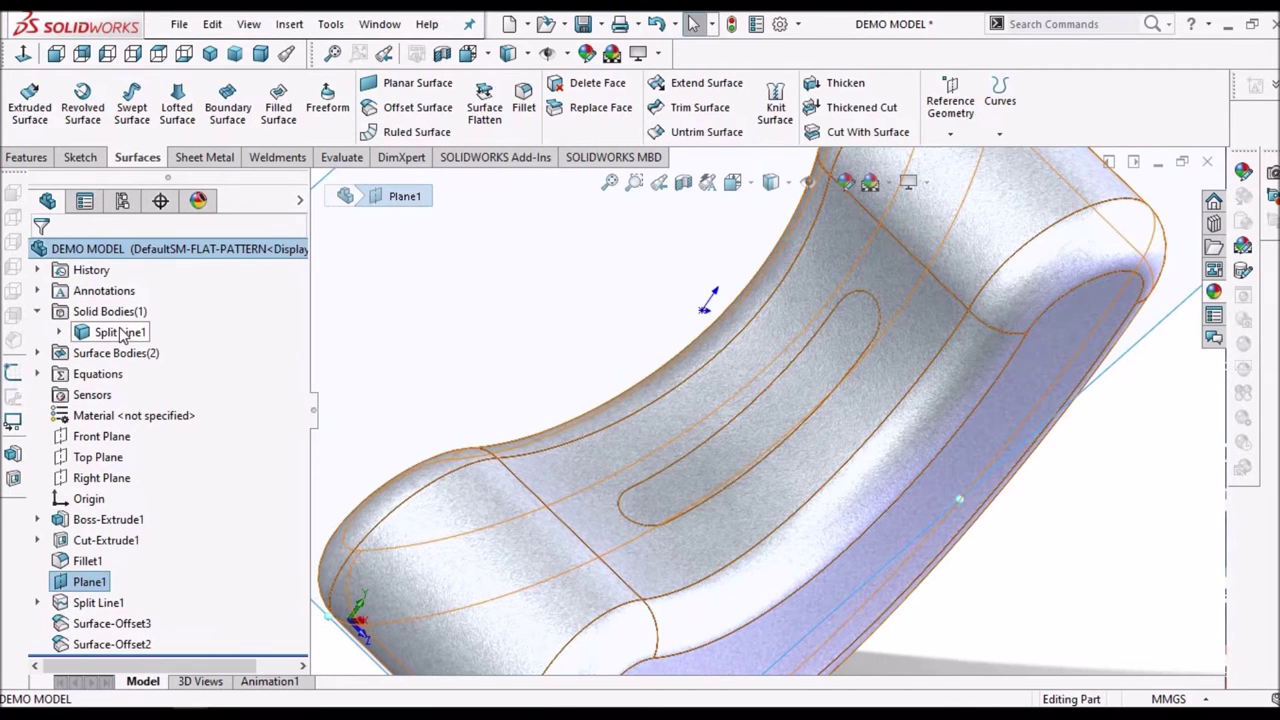
{"action": "left_click", "coordinate": [120, 334]}
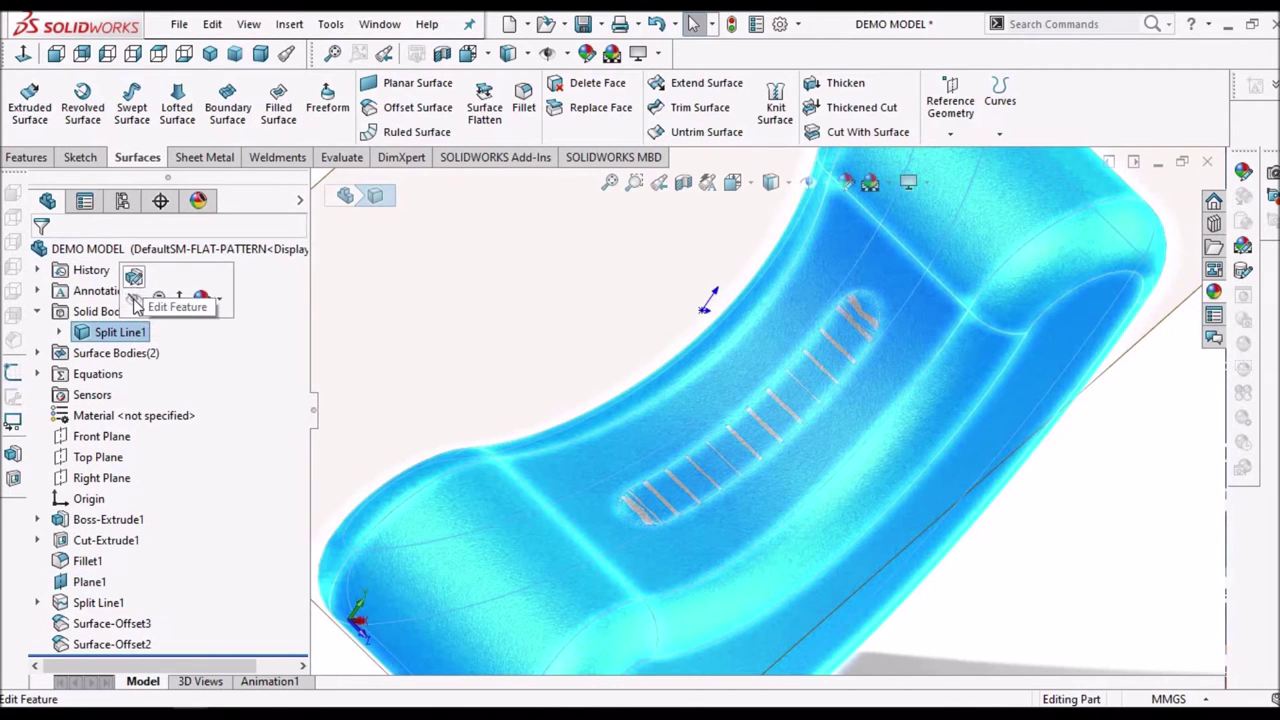
{"action": "left_click", "coordinate": [447, 298]}
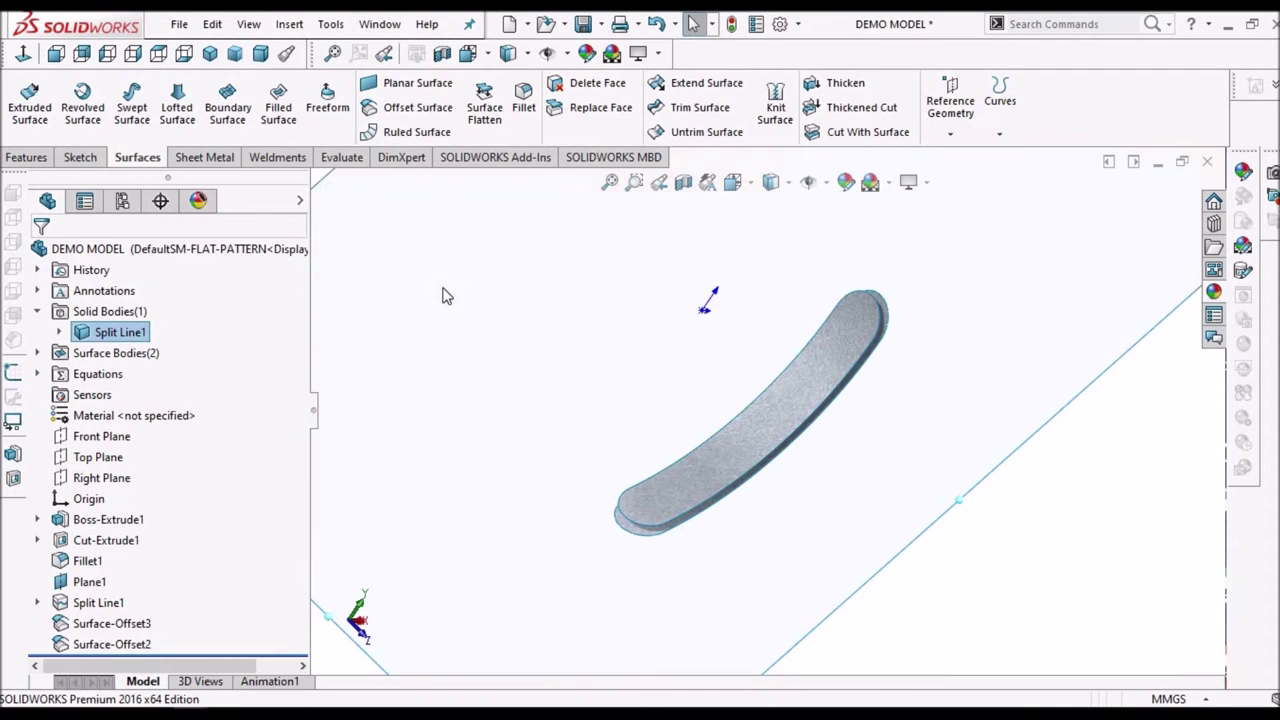
{"action": "left_click", "coordinate": [490, 255]}
{"action": "mouse_move", "coordinate": [810, 463]}
{"action": "middle_mouse_down"}
{"action": "mouse_move", "coordinate": [786, 323]}
{"action": "mouse_move", "coordinate": [746, 309]}
{"action": "mouse_move", "coordinate": [781, 390]}
{"action": "mouse_move", "coordinate": [869, 474]}
{"action": "mouse_move", "coordinate": [771, 380]}
{"action": "mouse_move", "coordinate": [760, 349]}
{"action": "mouse_move", "coordinate": [791, 449]}
{"action": "middle_mouse_up"}
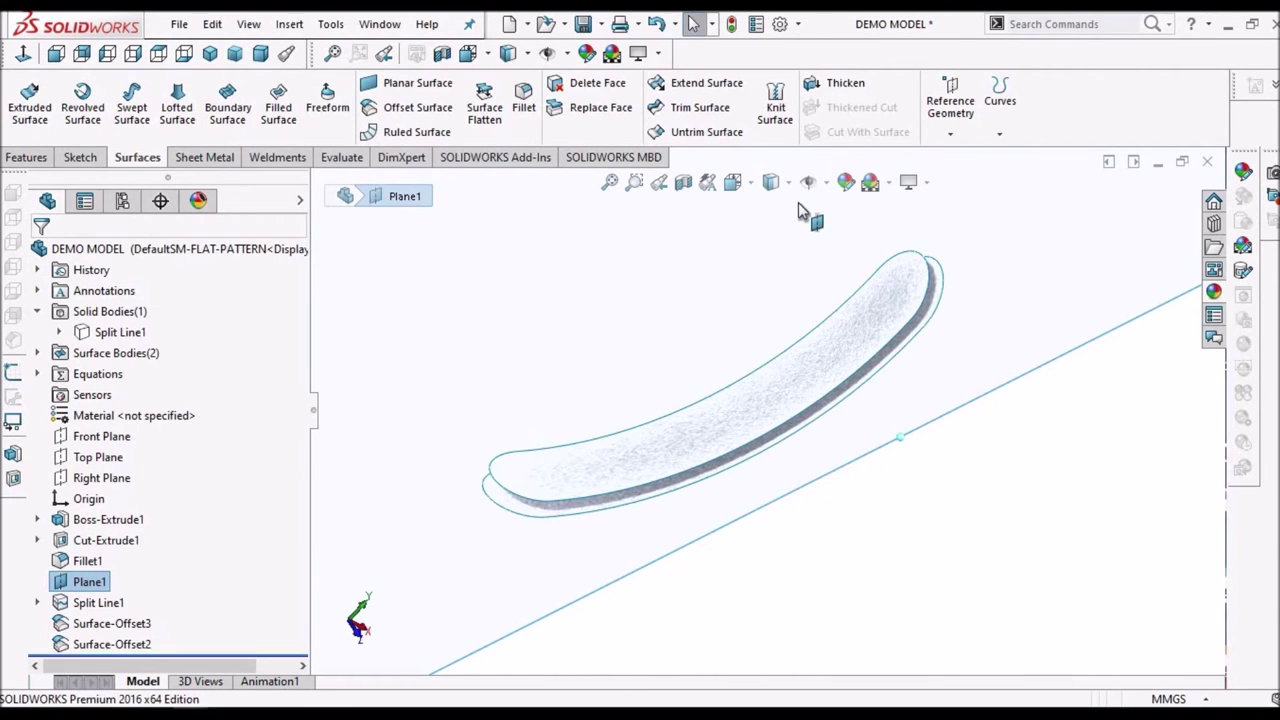
Create a Composite Curve from the four boundary edges of the upper slot-shaped surface
{"action": "left_click", "coordinate": [22, 158]}
{"action": "left_click", "coordinate": [805, 133]}
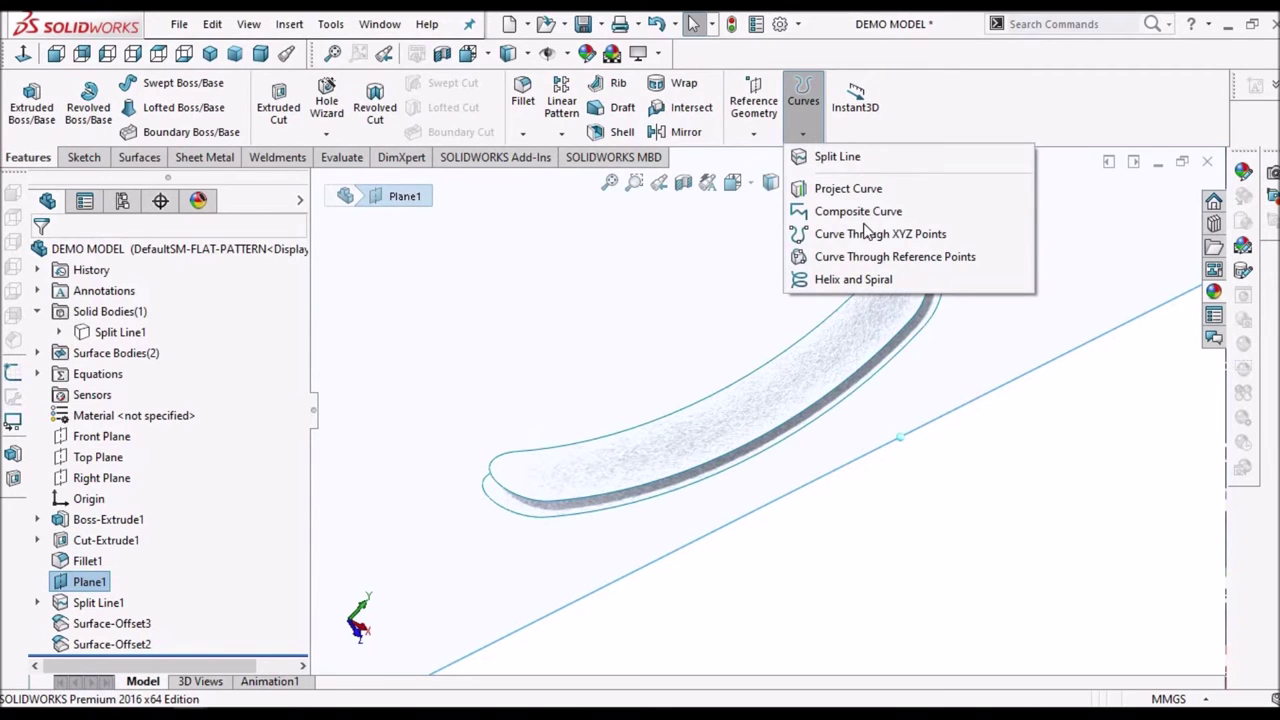
{"action": "left_click", "coordinate": [869, 213]}
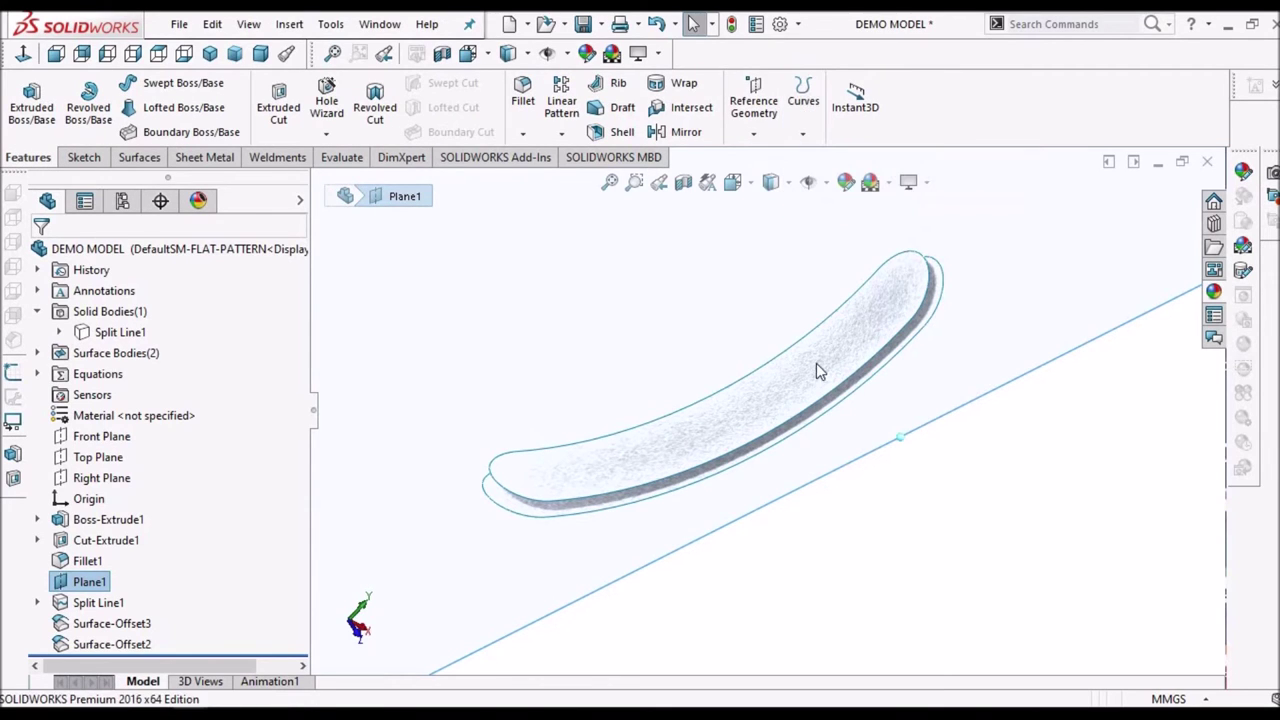
{"action": "left_click", "coordinate": [770, 437]}
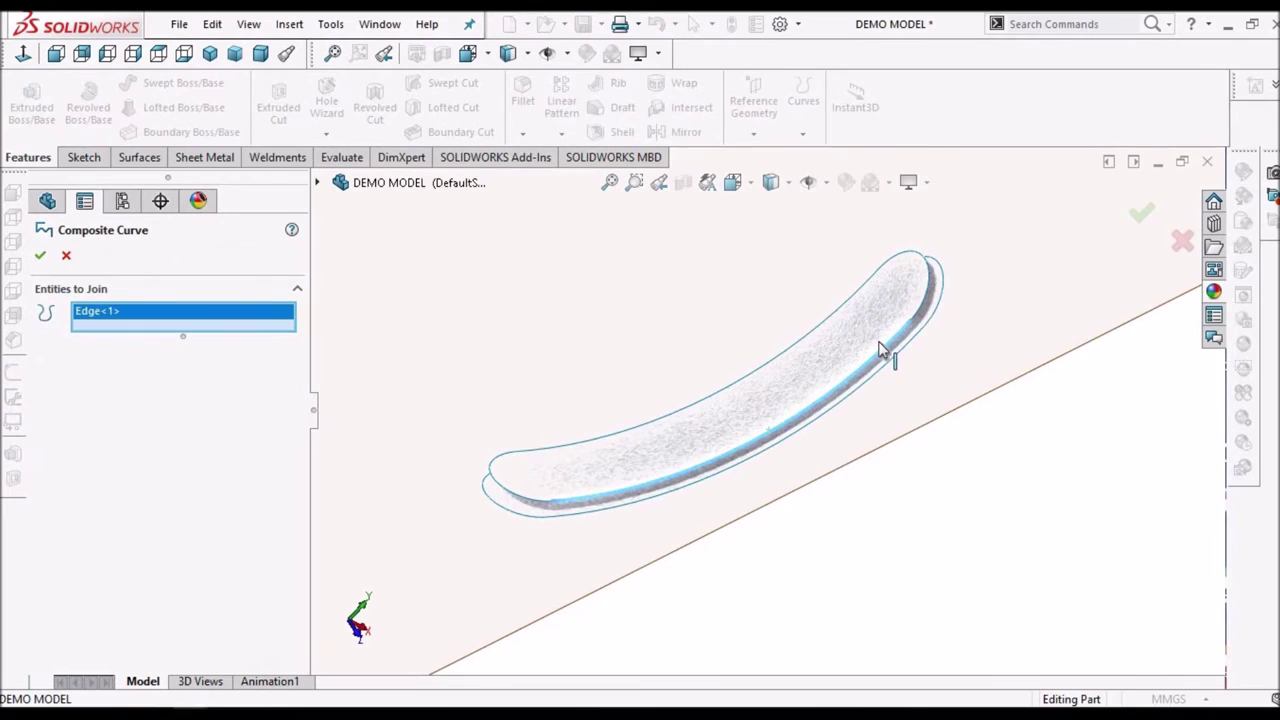
{"action": "left_click", "coordinate": [930, 276]}
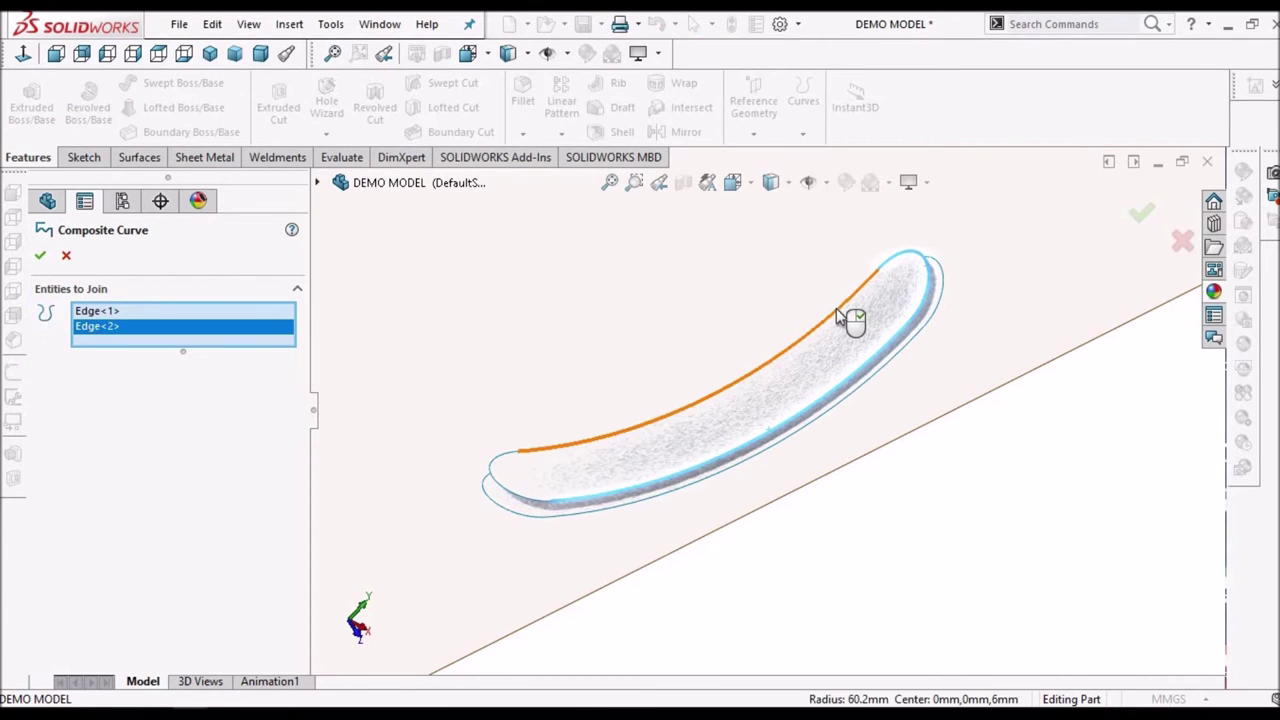
{"action": "left_click", "coordinate": [530, 488]}
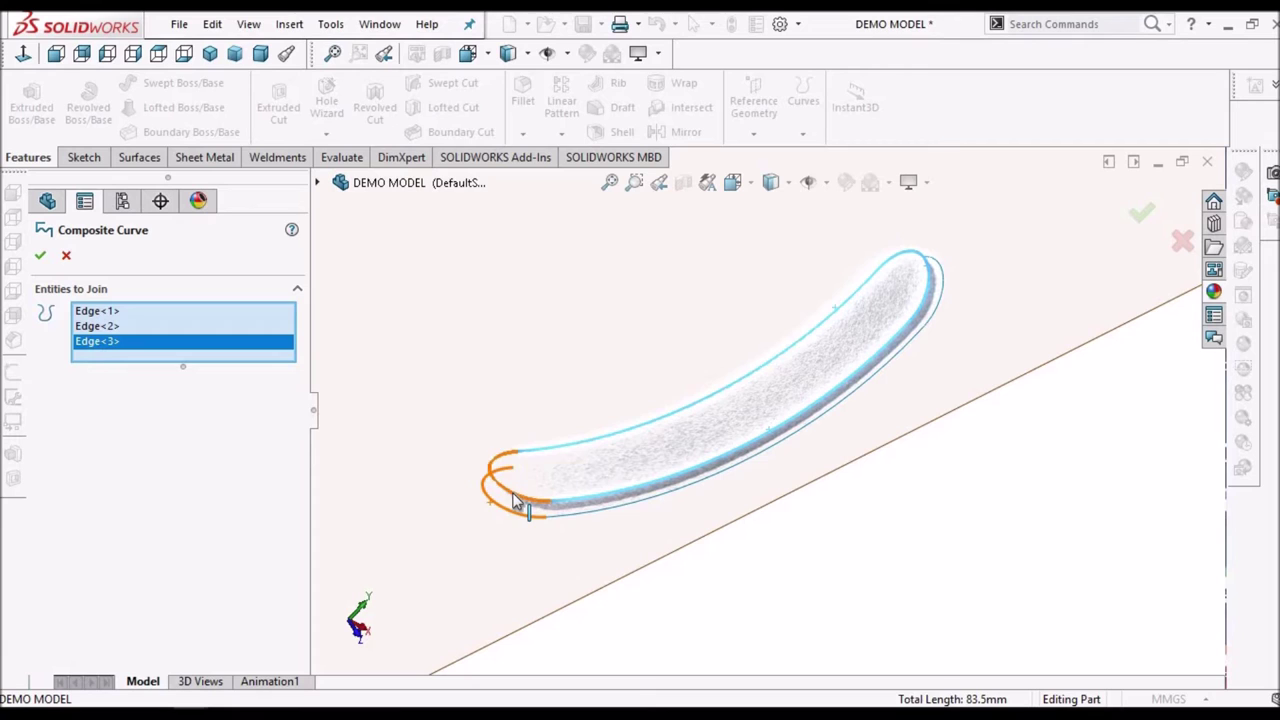
{"action": "left_click", "coordinate": [520, 505]}
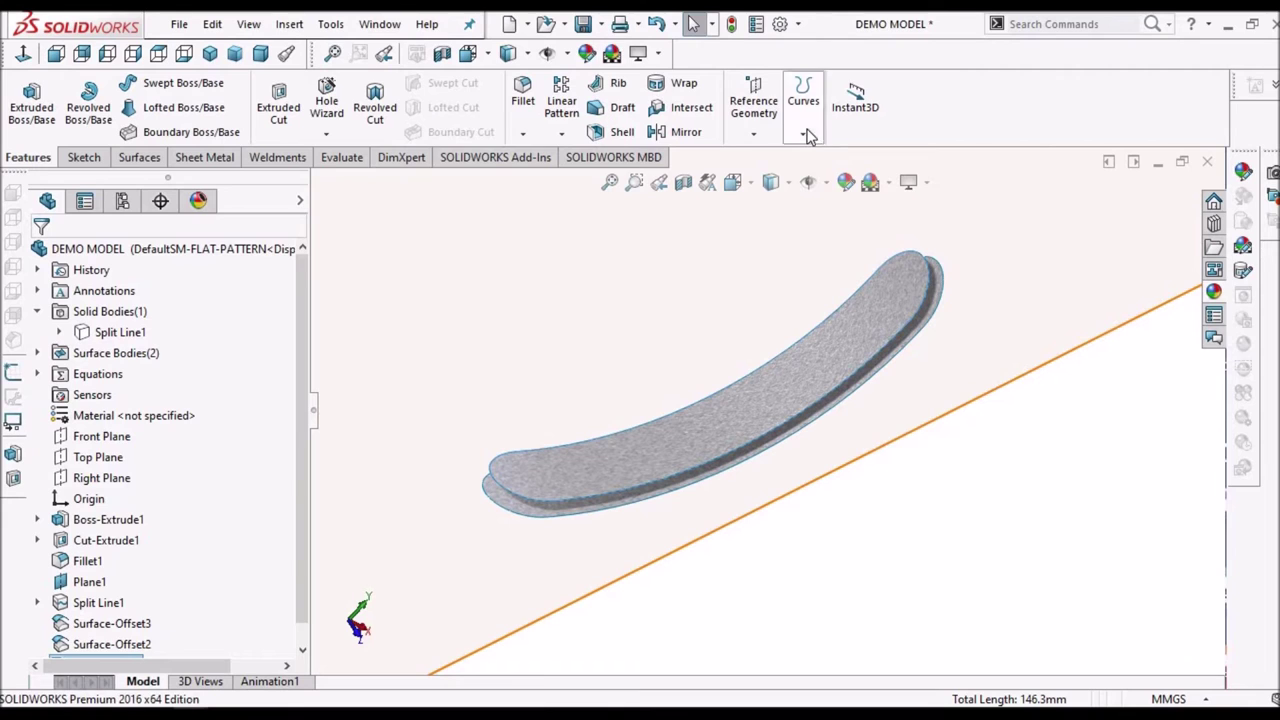
Create a second Composite Curve from the four boundary edges of the lower slot-shaped surface
{"action": "left_click", "coordinate": [803, 133]}
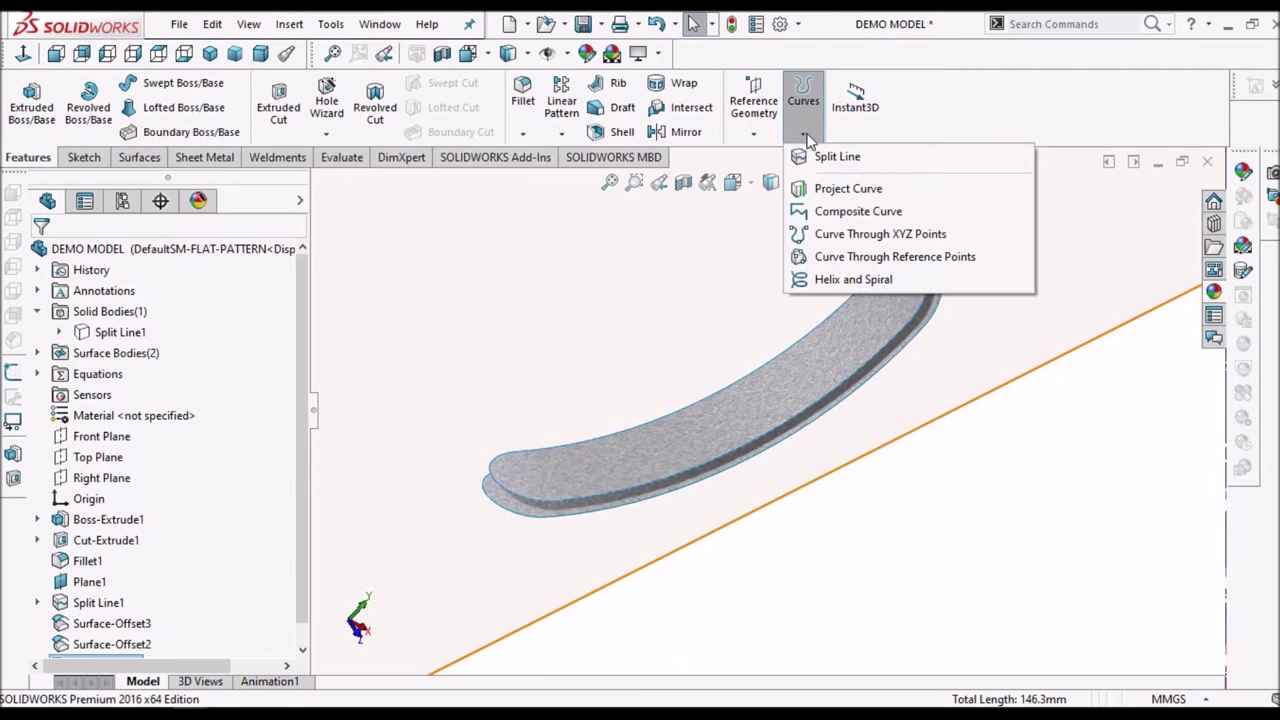
{"action": "left_click", "coordinate": [842, 214]}
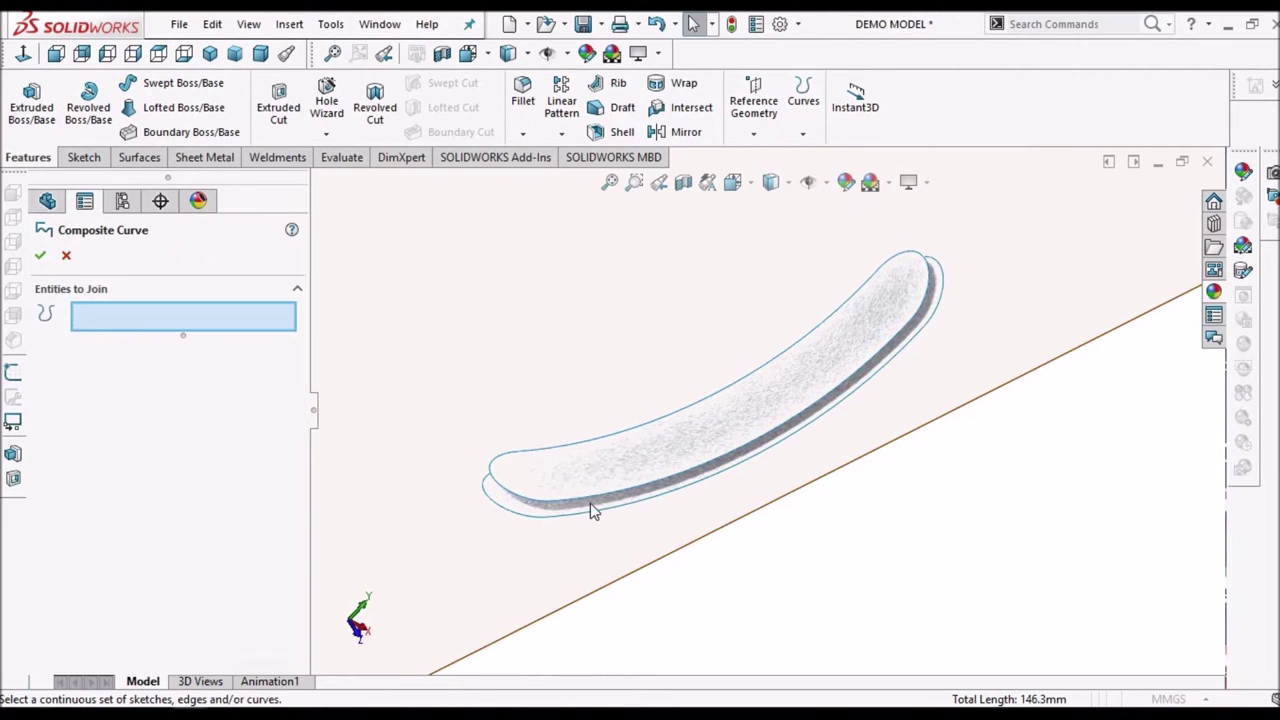
{"action": "middle_click_drag", "start_coordinate": [631, 455], "coordinate": [884, 619]}
{"action": "scroll", "coordinate": [806, 634], "scroll_direction": "down", "scroll_amount": 3}
{"action": "scroll", "coordinate": [811, 563], "scroll_direction": "up", "scroll_amount": 8}
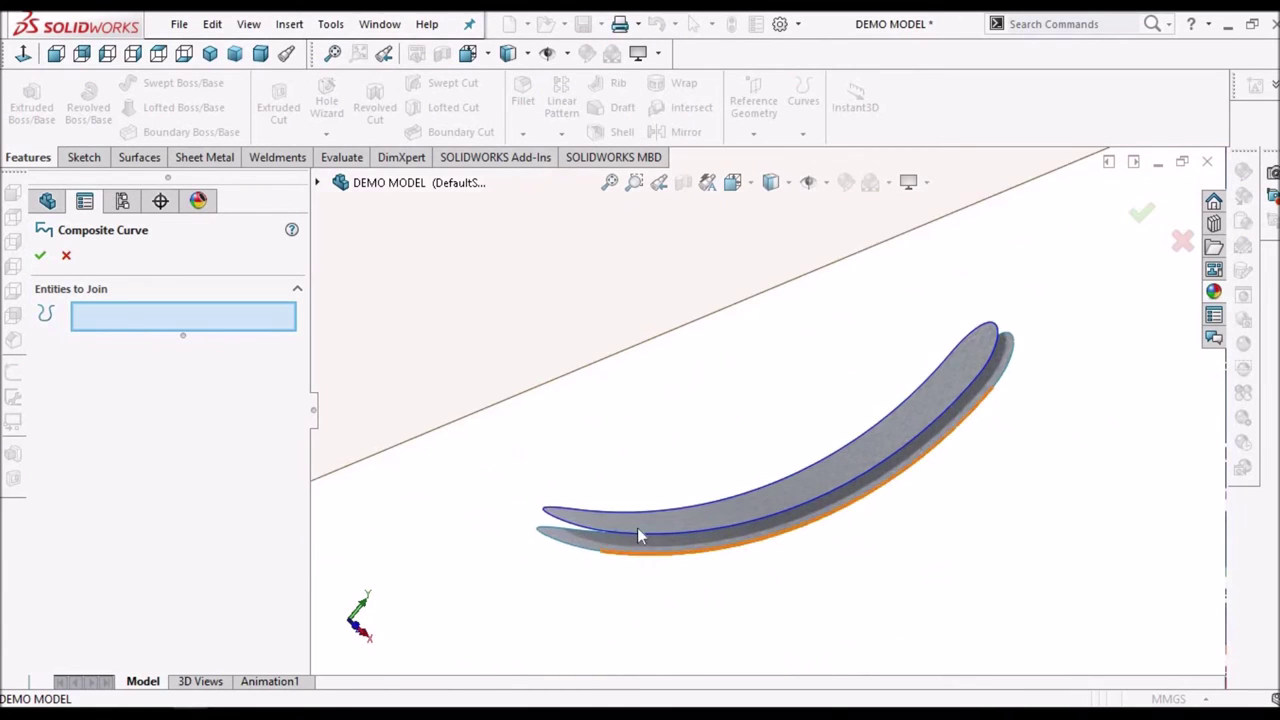
{"action": "scroll", "coordinate": [410, 522], "scroll_direction": "up", "scroll_amount": 2}
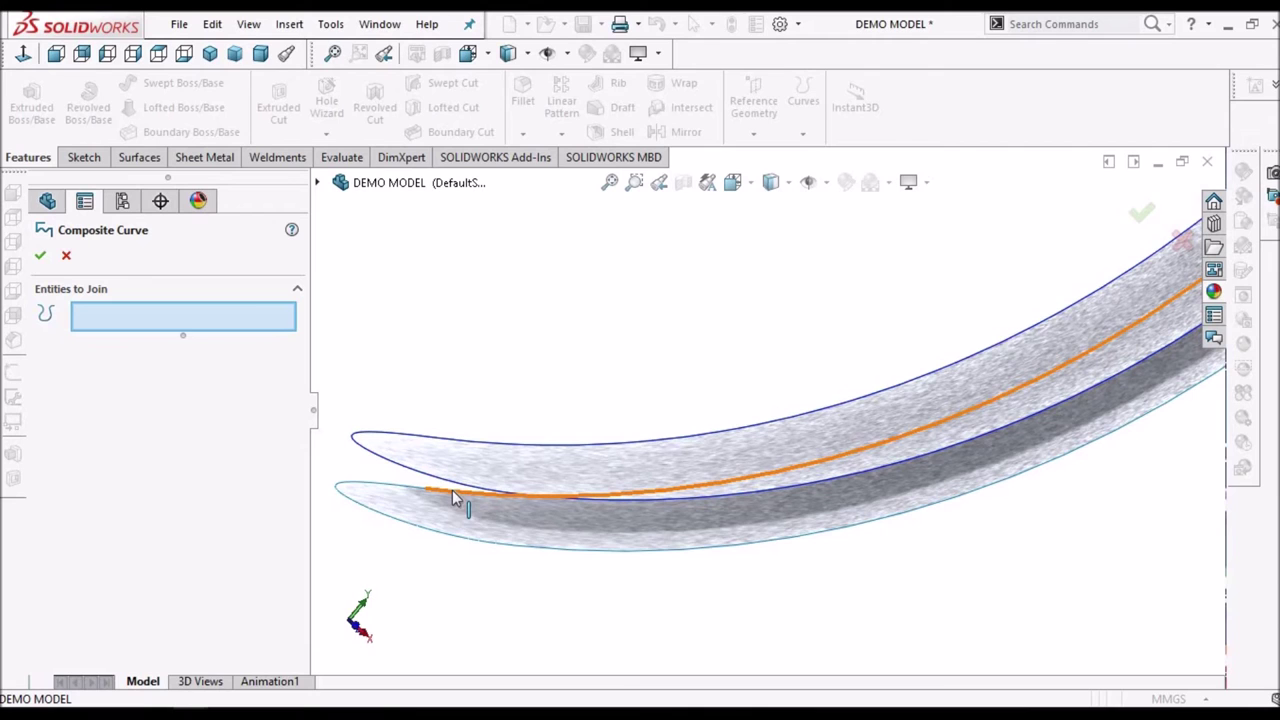
{"action": "left_click", "coordinate": [368, 512]}
{"action": "left_click", "coordinate": [585, 552]}
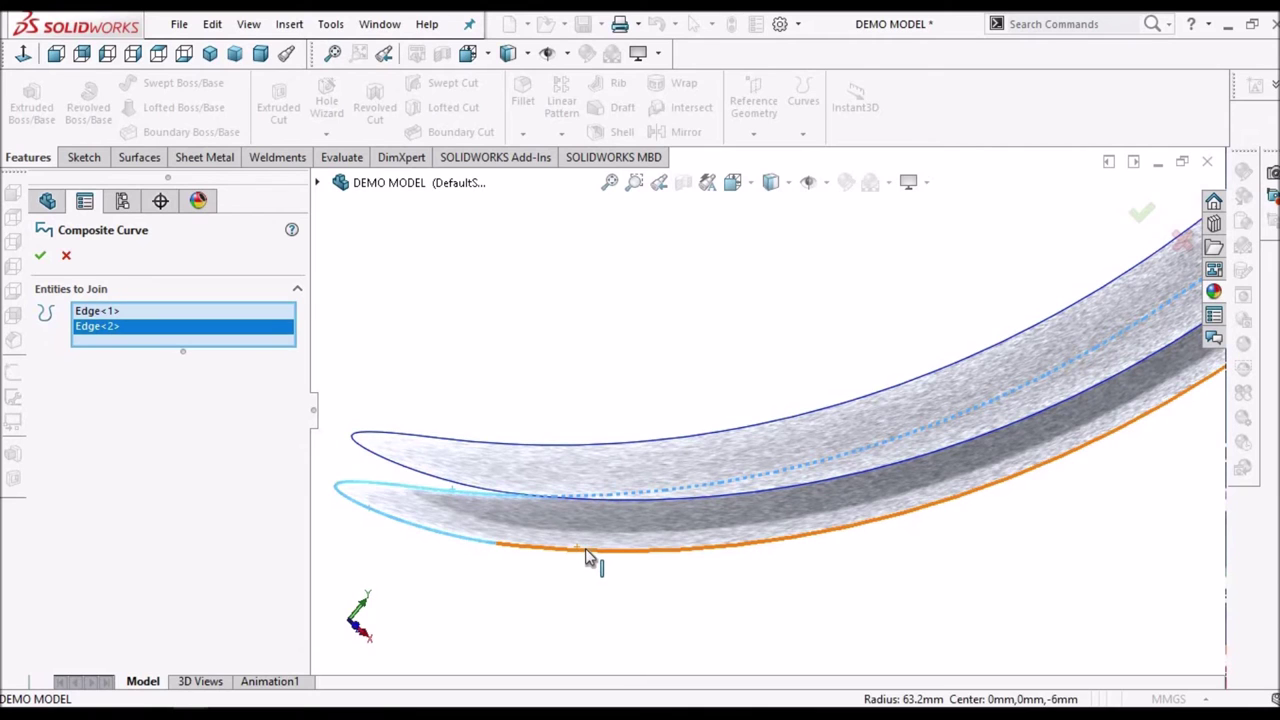
{"action": "left_click", "coordinate": [843, 517]}
{"action": "scroll", "coordinate": [1071, 417], "scroll_direction": "down", "scroll_amount": 5}
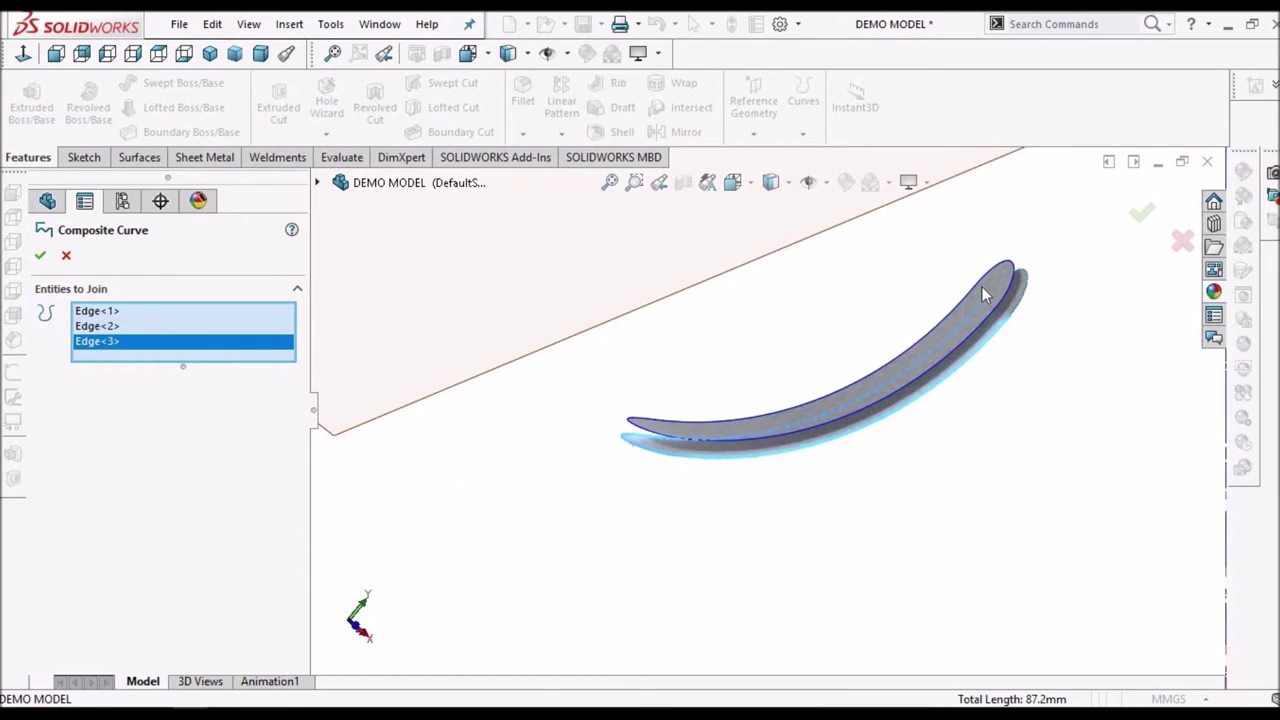
{"action": "scroll", "coordinate": [981, 287], "scroll_direction": "up", "scroll_amount": 3}
{"action": "left_click", "coordinate": [982, 284]}
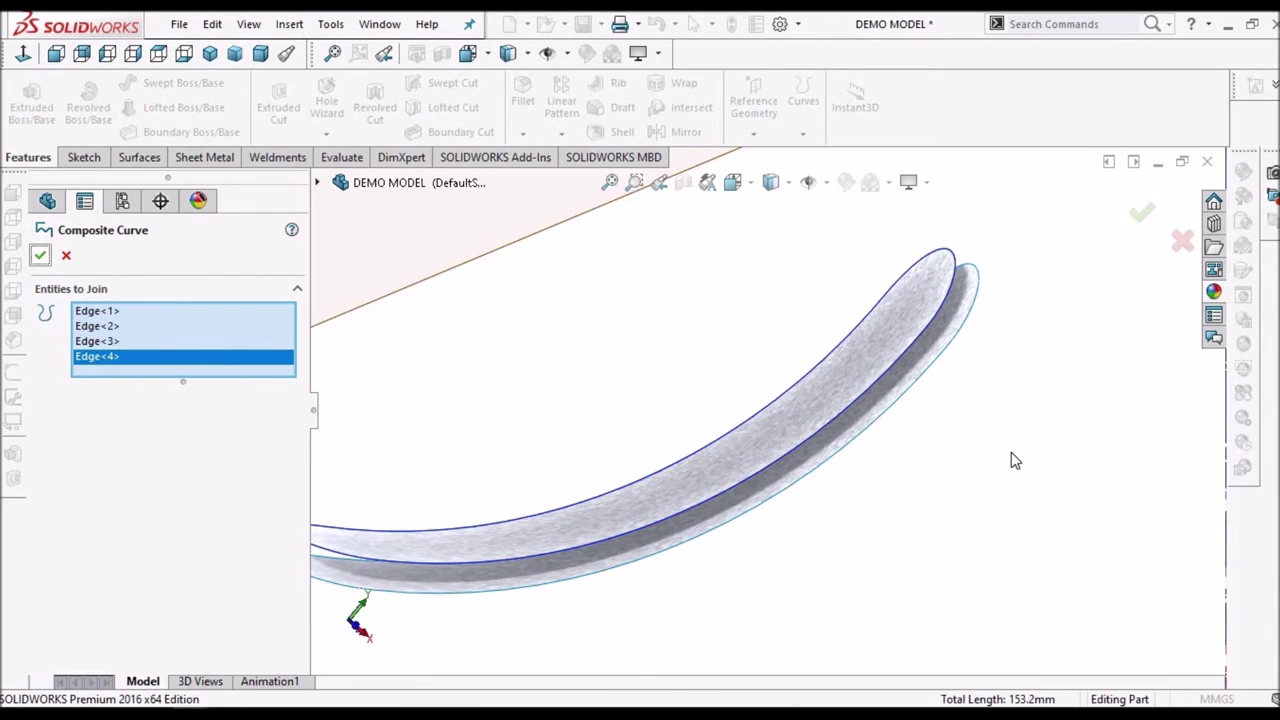
Accept the Composite Curve built from the four selected edges of the lower slot-shaped surface
{"action": "key", "text": "Return"}
{"action": "scroll", "coordinate": [1011, 456], "scroll_direction": "down", "scroll_amount": 3}
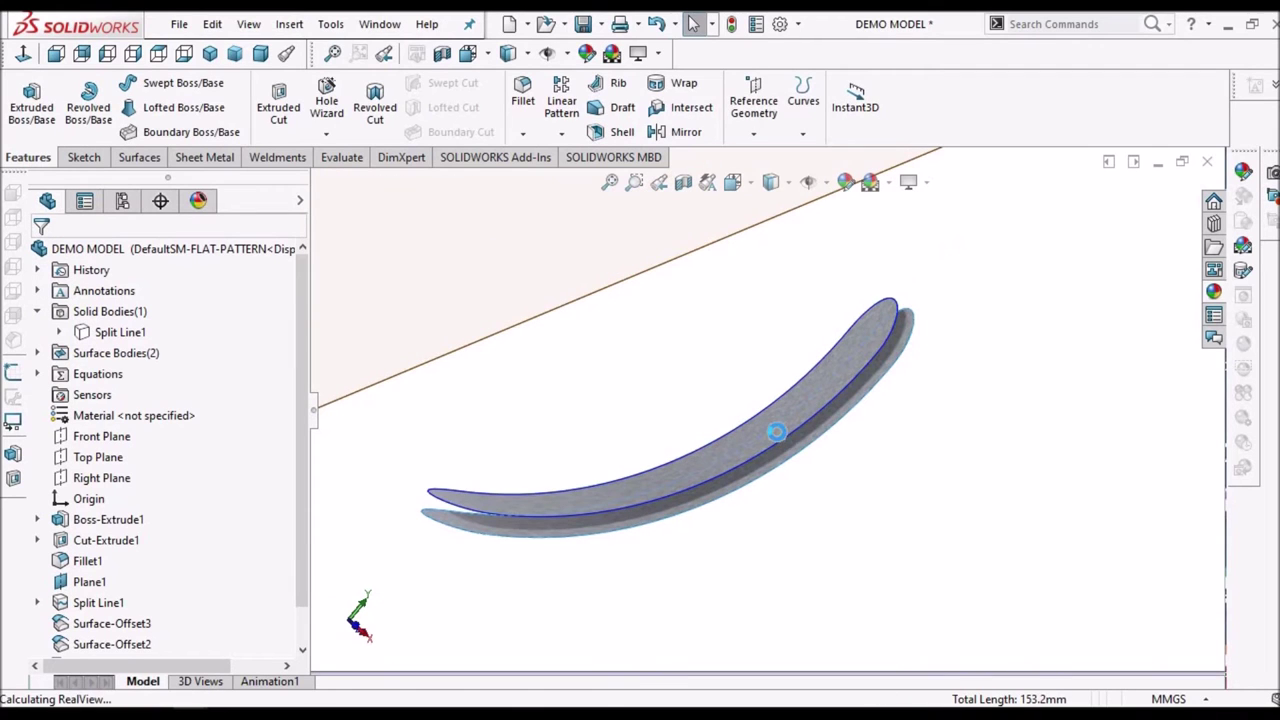
{"action": "middle_click_drag", "start_coordinate": [820, 457], "coordinate": [803, 497]}
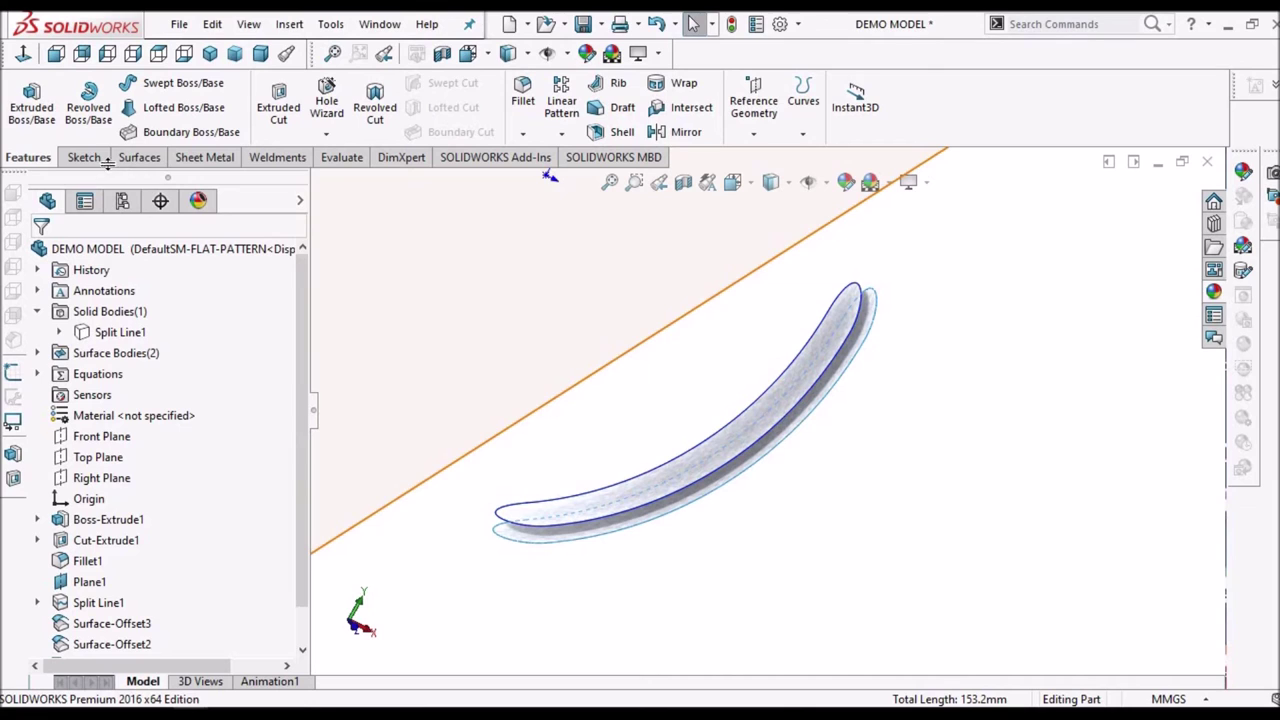
Create a Lofted Surface using CompCurve1 and CompCurve2 as profiles to form the slot's side wall
{"action": "left_click", "coordinate": [139, 157]}
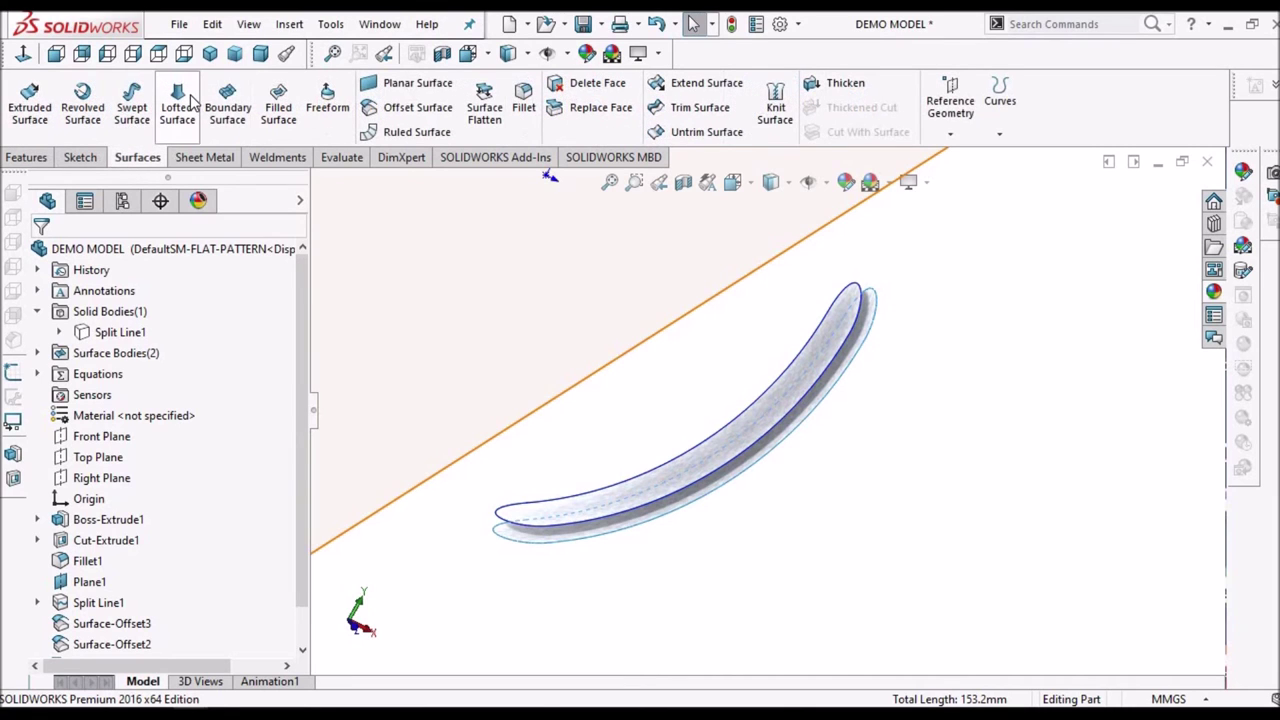
{"action": "left_click", "coordinate": [180, 105]}
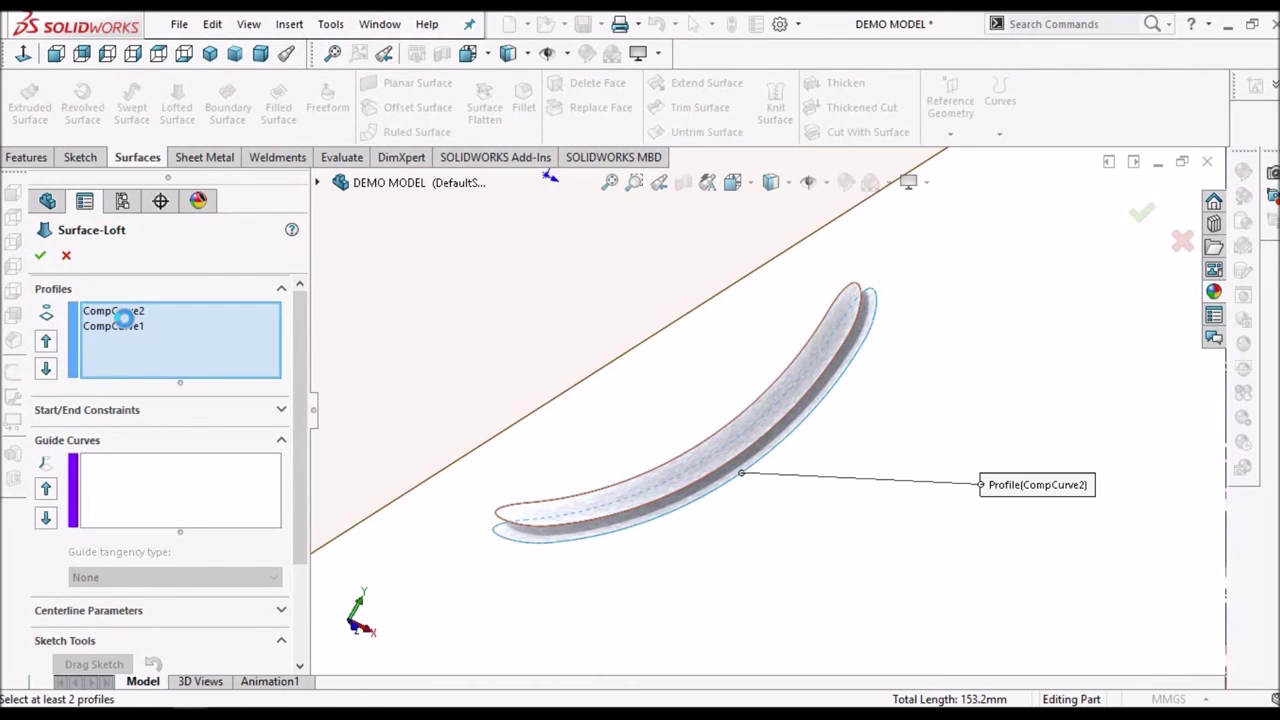
{"action": "right_click", "coordinate": [154, 328]}
{"action": "left_click", "coordinate": [200, 332]}
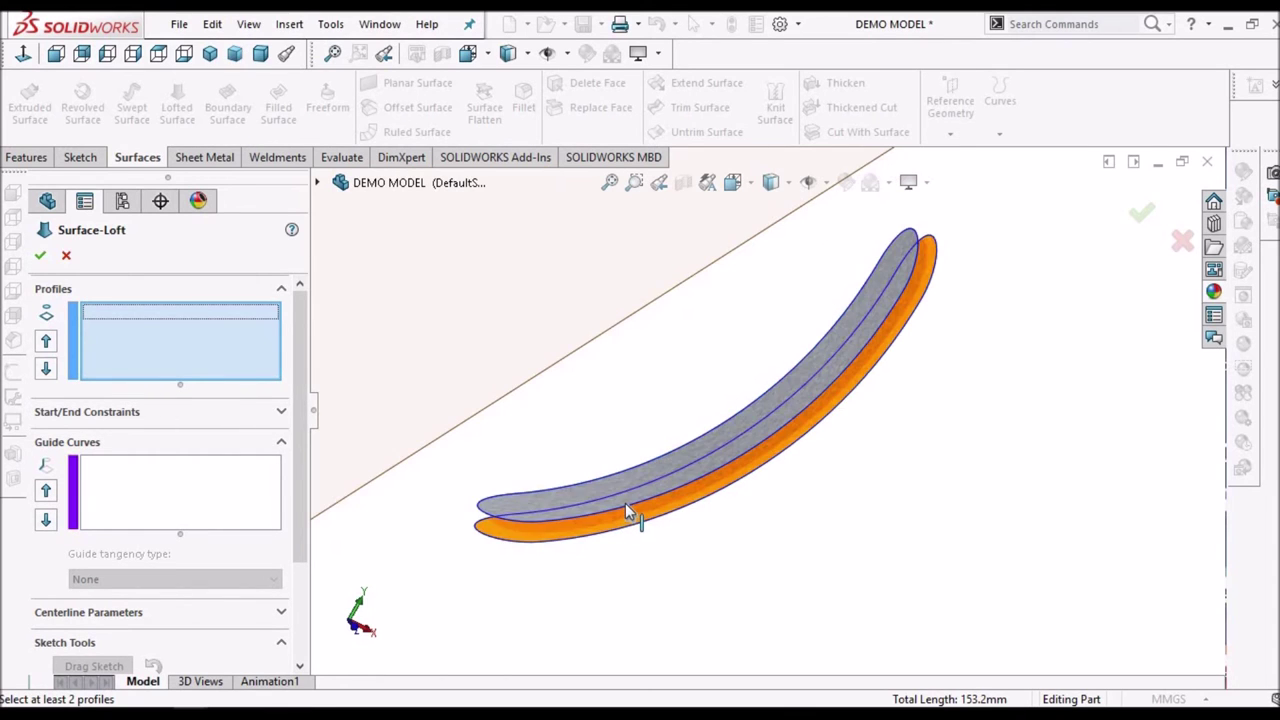
{"action": "scroll", "coordinate": [626, 510], "scroll_direction": "down", "scroll_amount": 1}
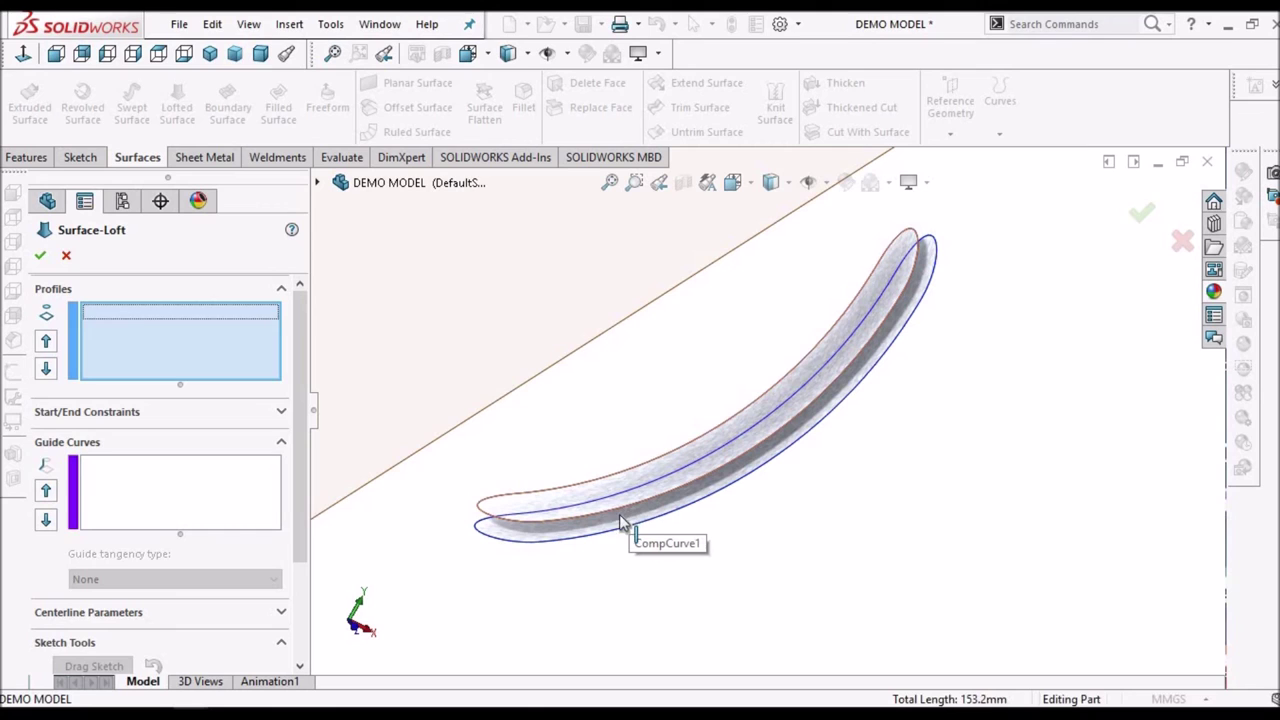
{"action": "left_click", "coordinate": [614, 534]}
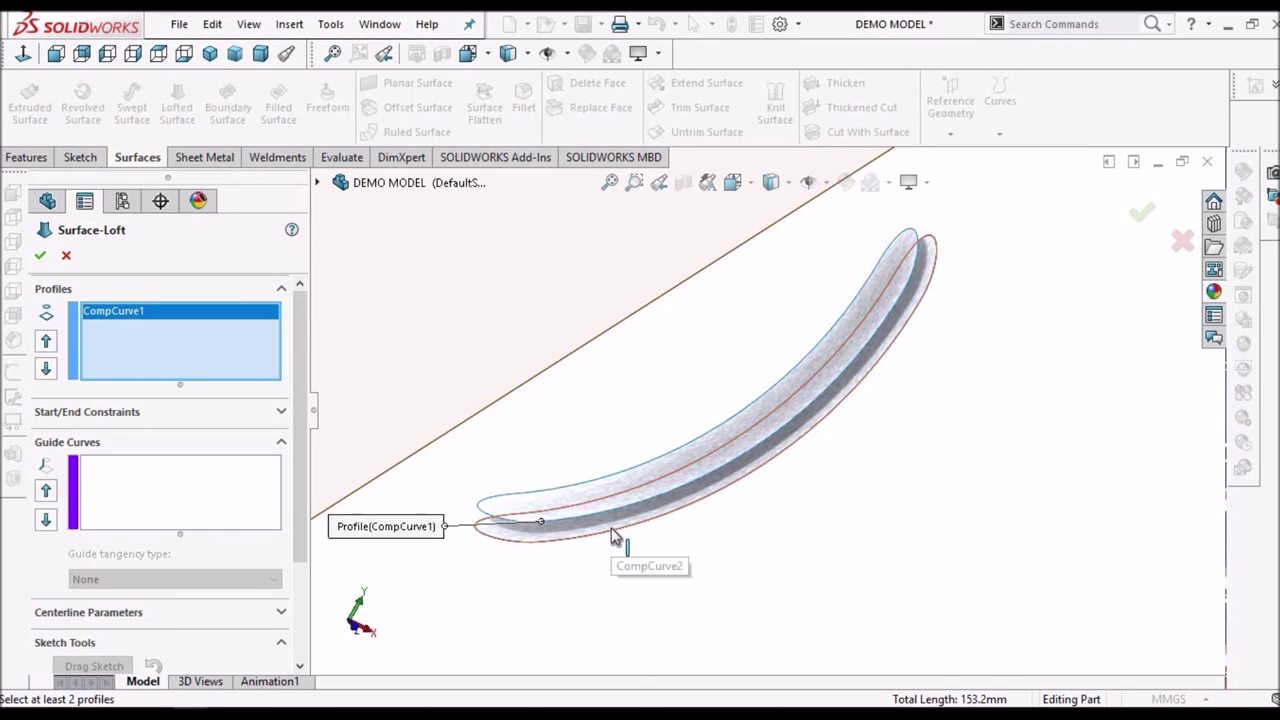
{"action": "left_click", "coordinate": [614, 535]}
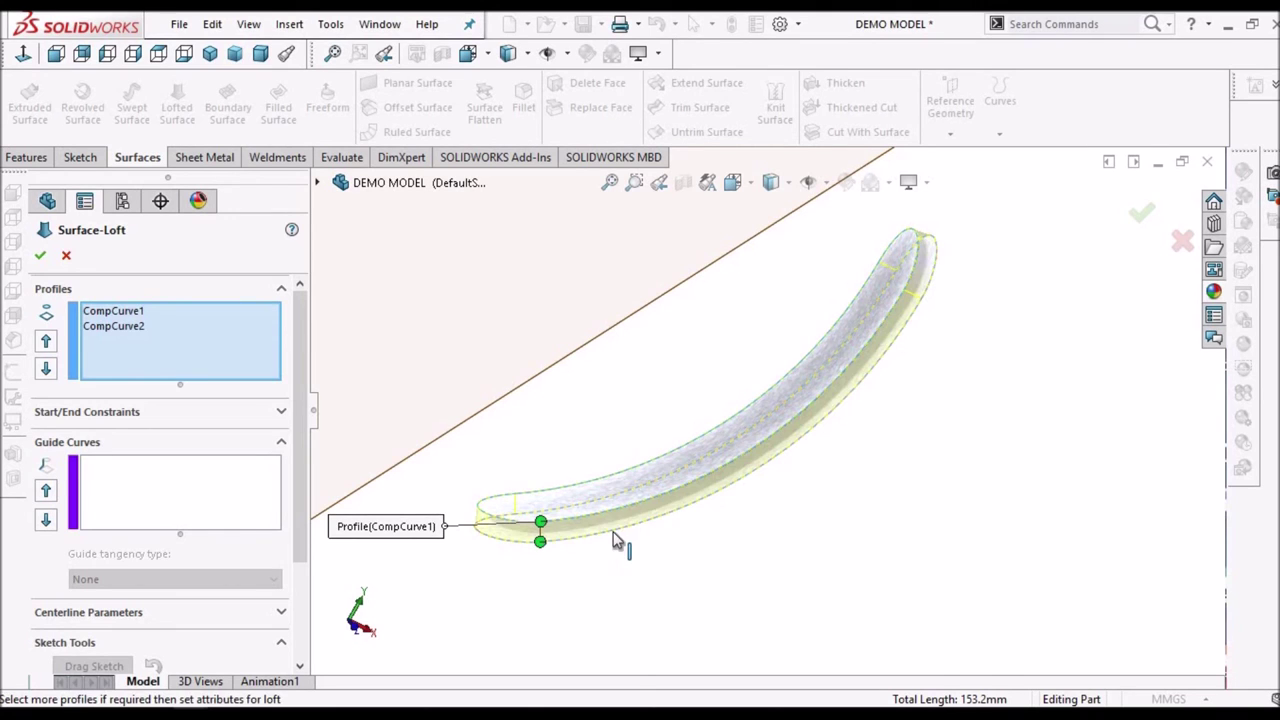
{"action": "left_click", "coordinate": [40, 255]}
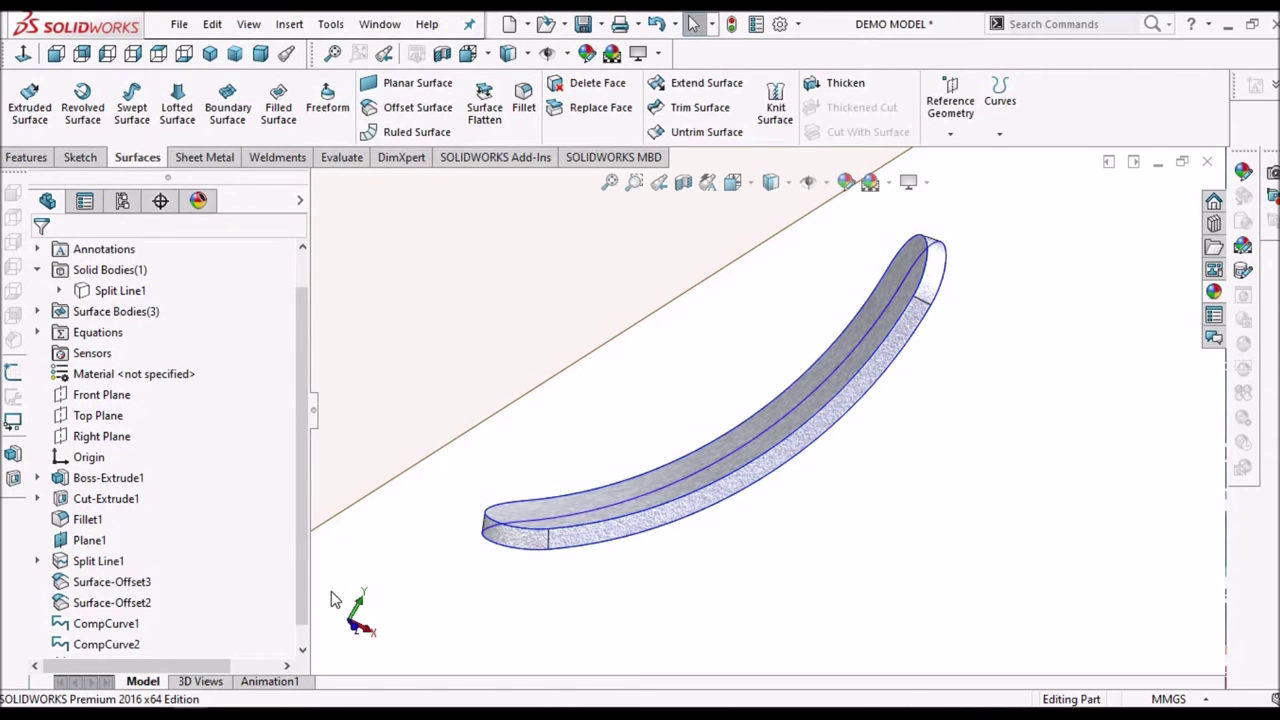
Knit the surface bodies Surface-Offset3, Surface-Loft1 and Surface-Offset2 together with a 0.01 mm knitting tolerance
{"action": "left_click", "coordinate": [302, 649]}
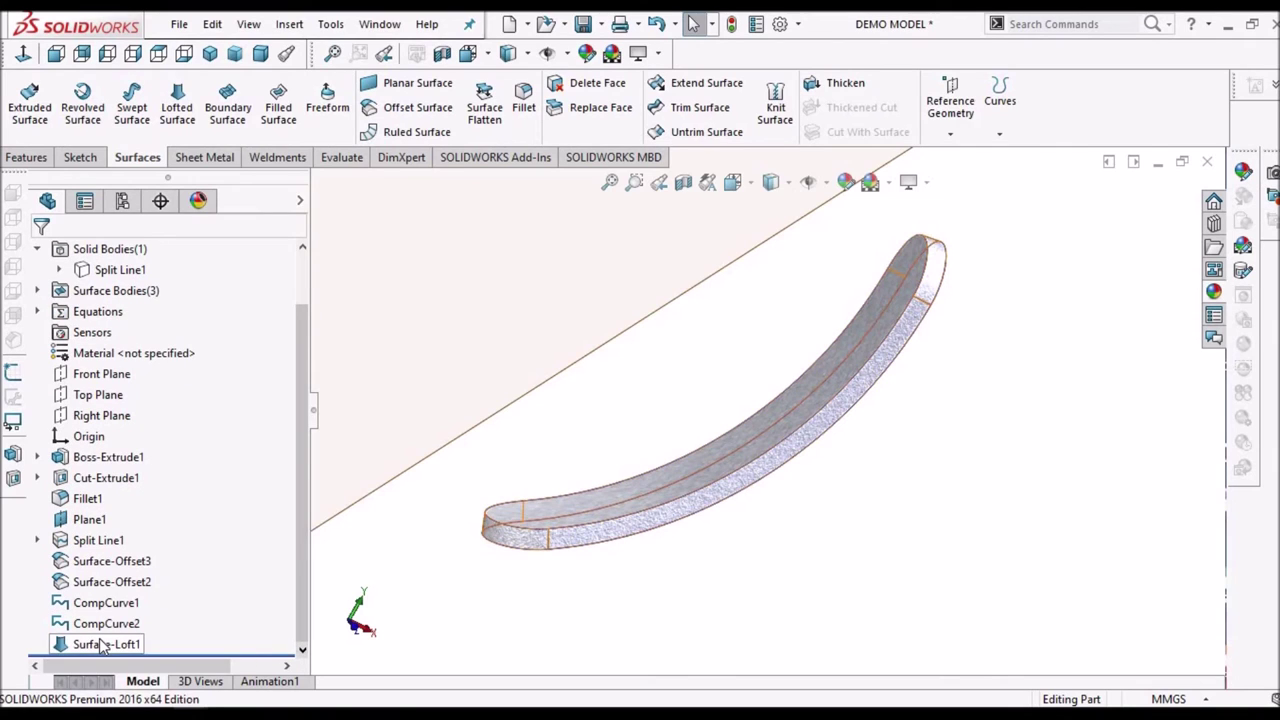
{"action": "left_click", "coordinate": [89, 519]}
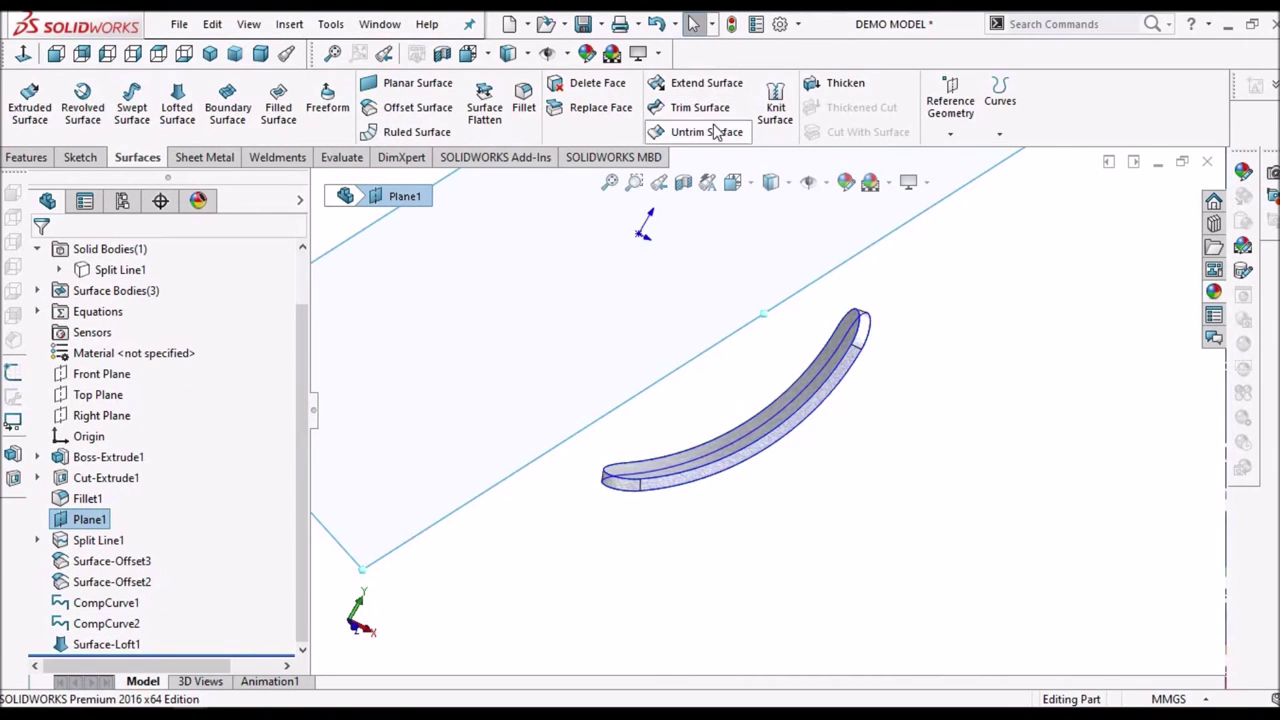
{"action": "left_click", "coordinate": [780, 117]}
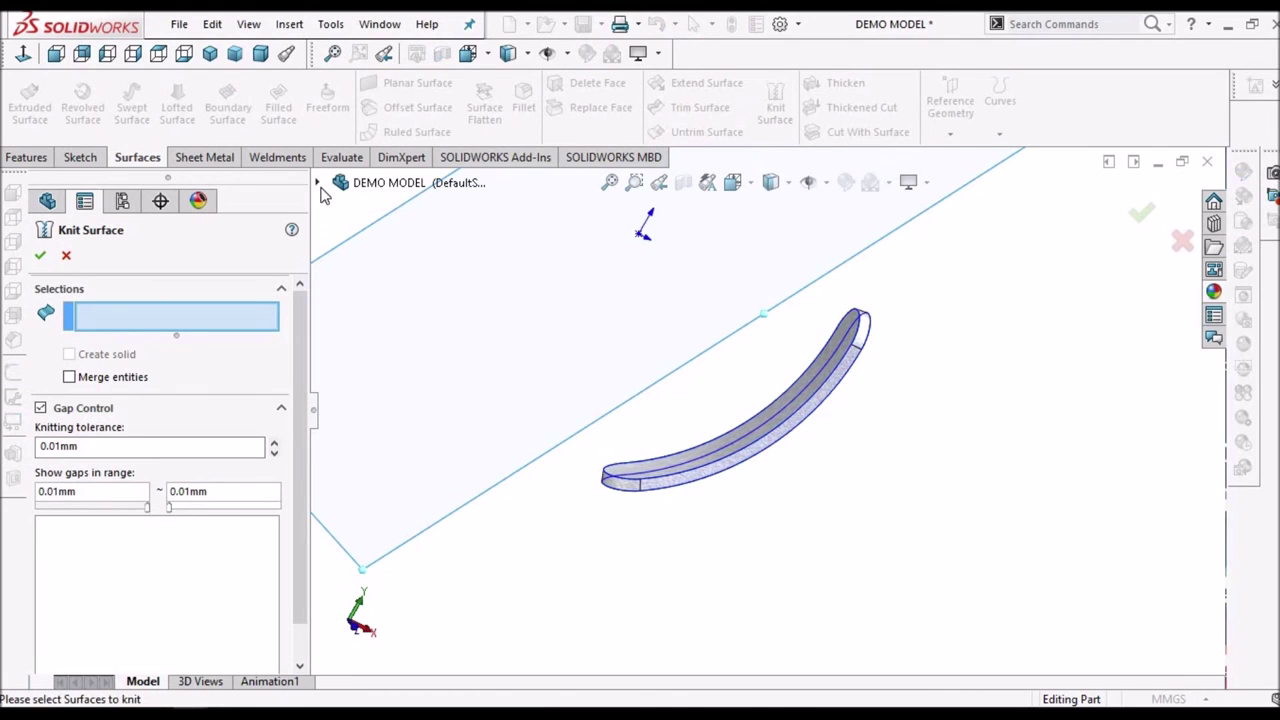
{"action": "left_click", "coordinate": [317, 183]}
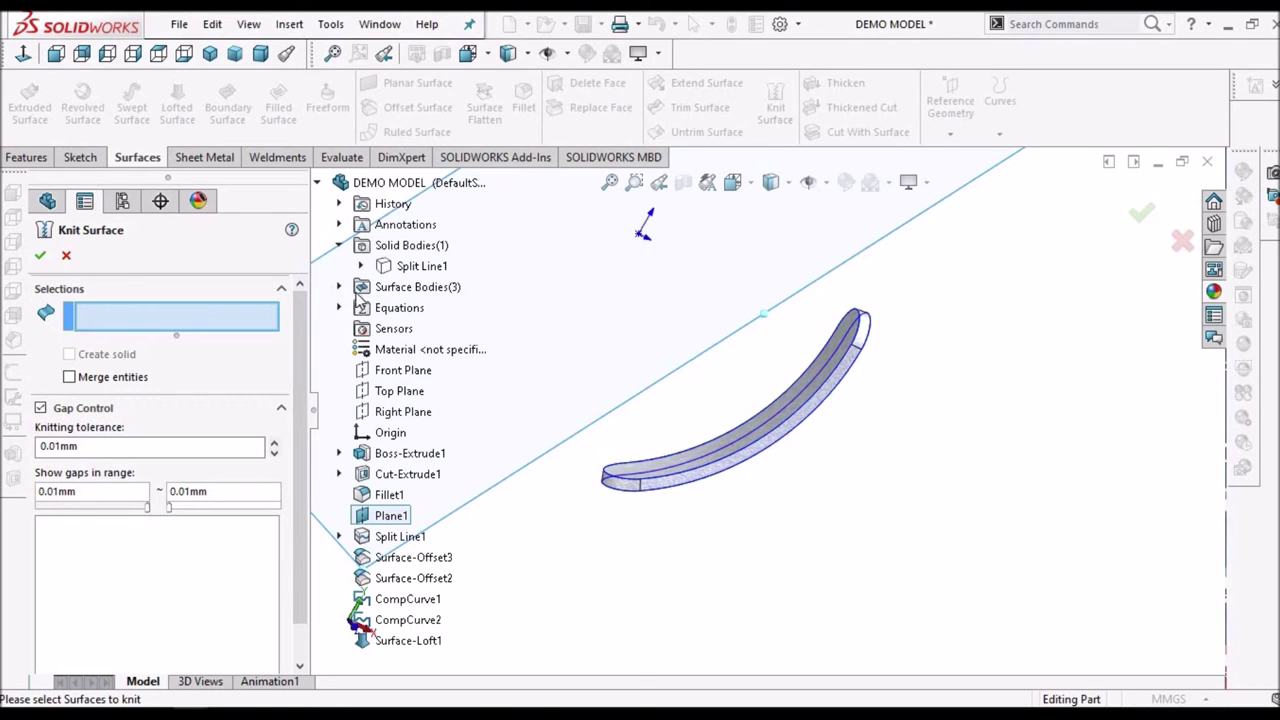
{"action": "left_click", "coordinate": [345, 288]}
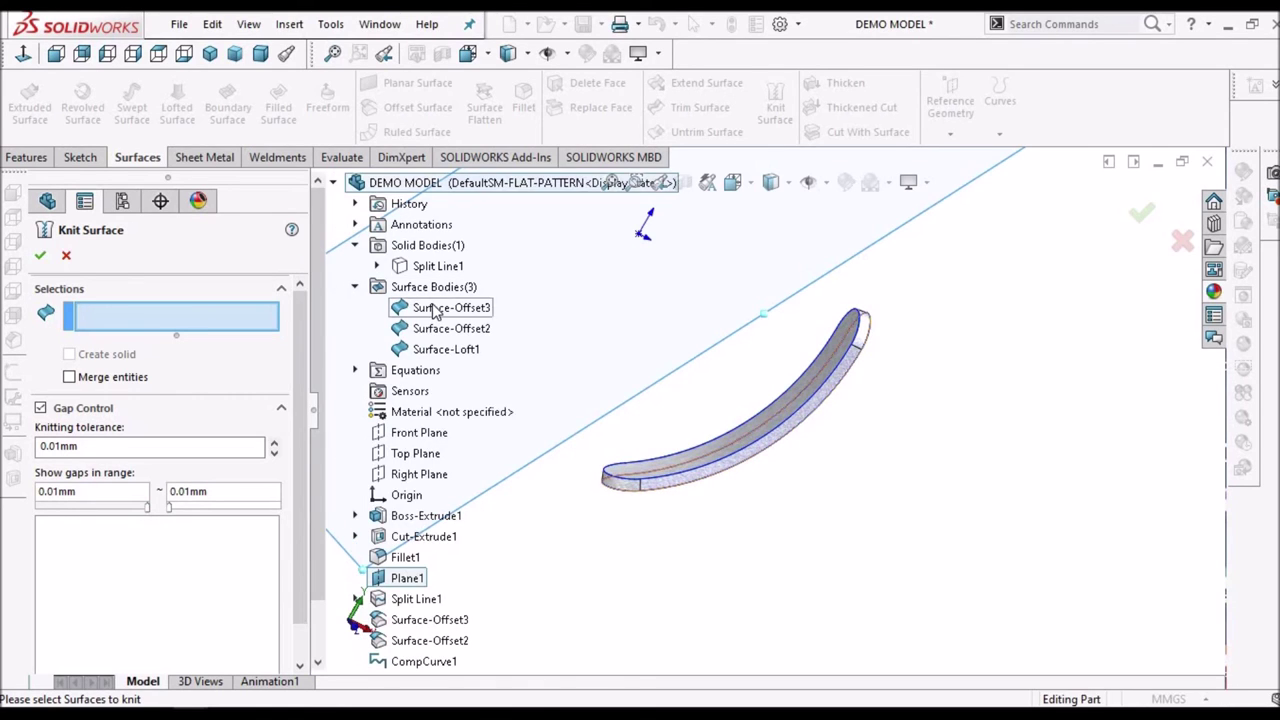
{"action": "left_click", "coordinate": [434, 309]}
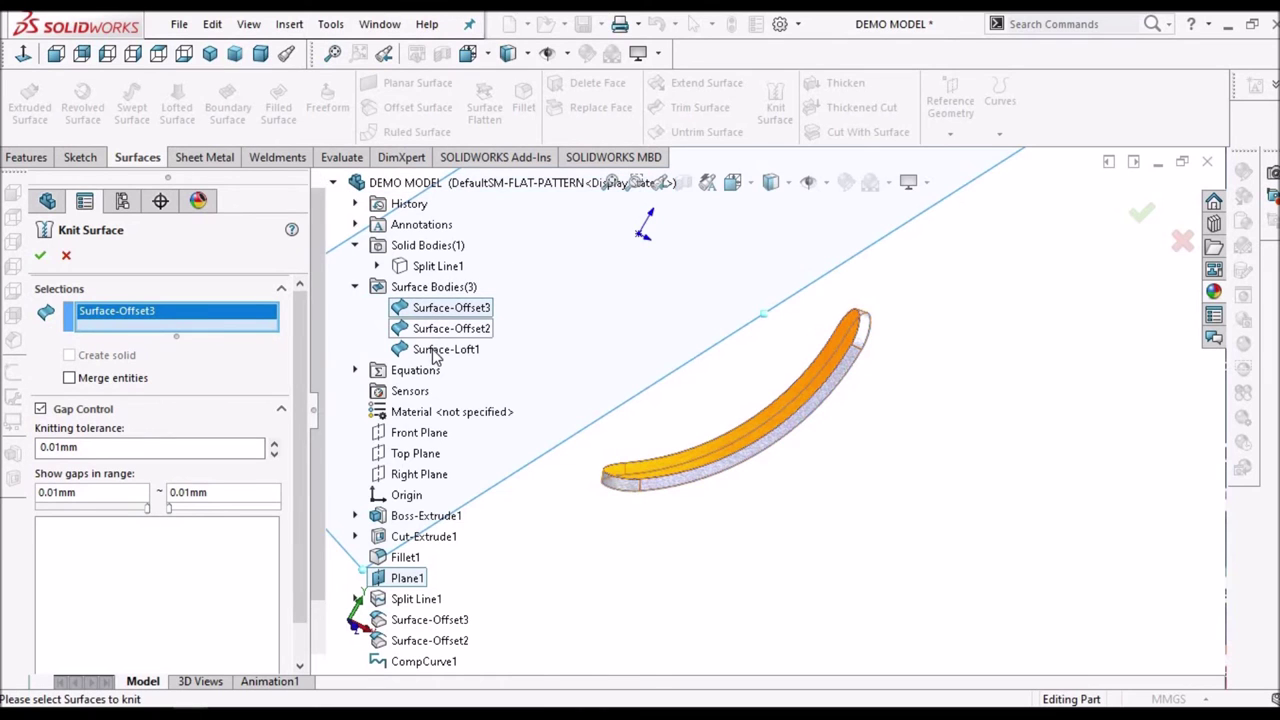
{"action": "left_click", "coordinate": [440, 349]}
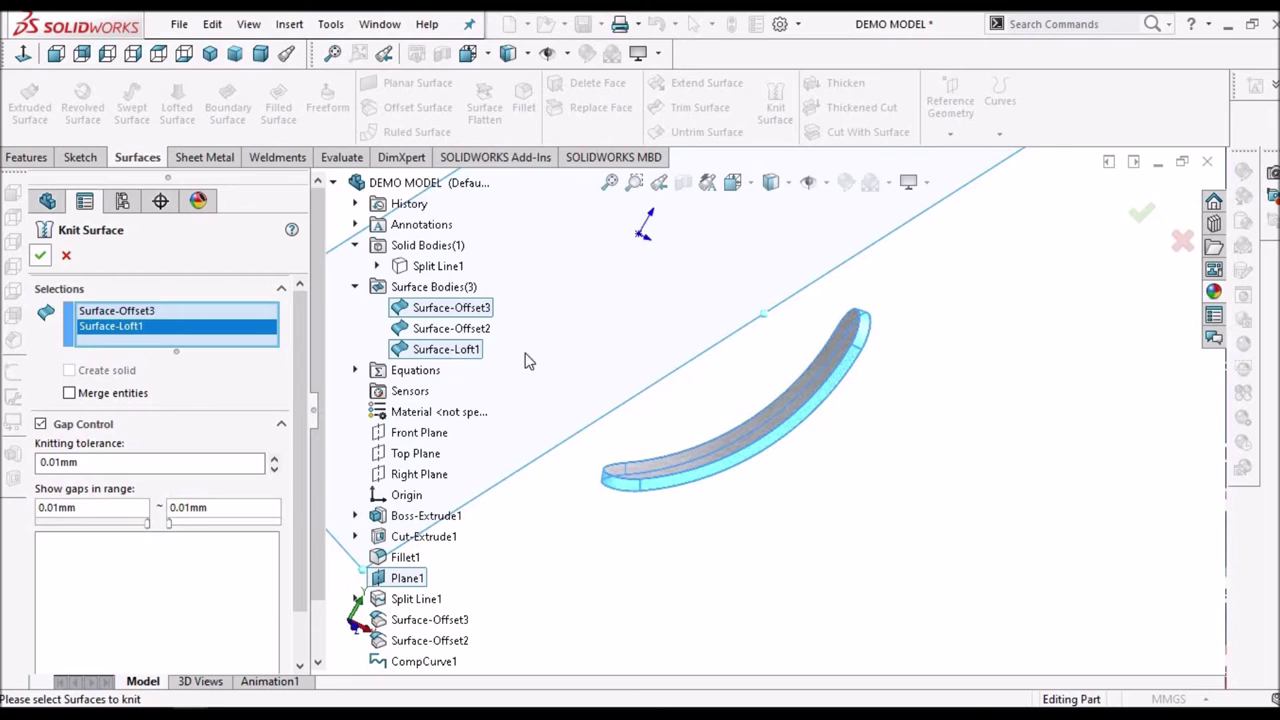
{"action": "left_click", "coordinate": [456, 333]}
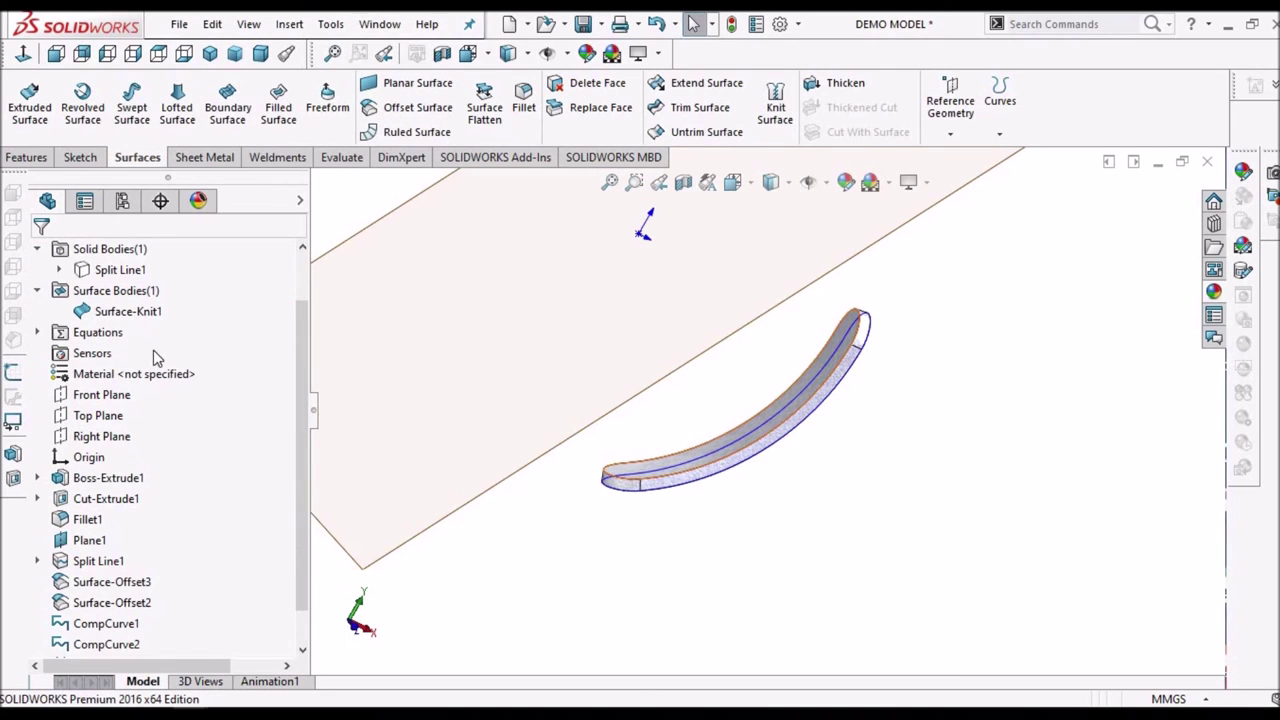
Edit the Surface-Knit1 feature to create a solid from the enclosed surfaces
{"action": "left_click", "coordinate": [127, 313]}
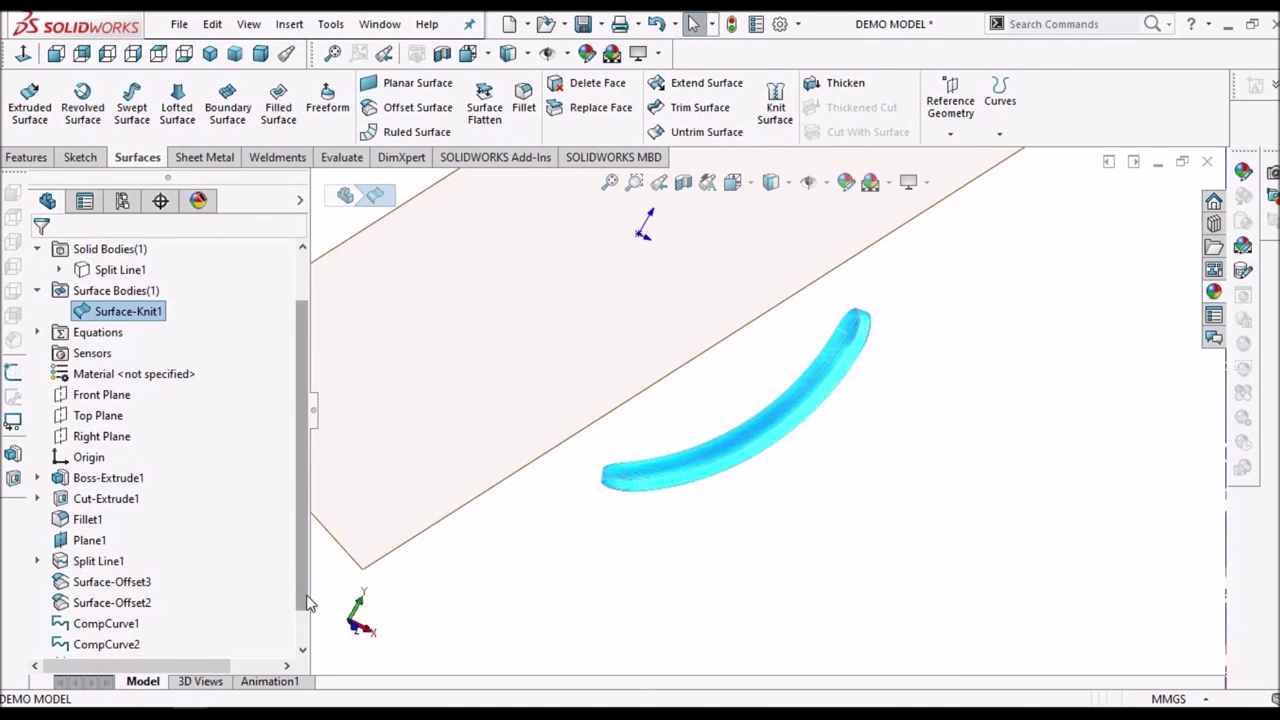
{"action": "scroll", "coordinate": [200, 650], "scroll_direction": "down", "scroll_amount": 2}
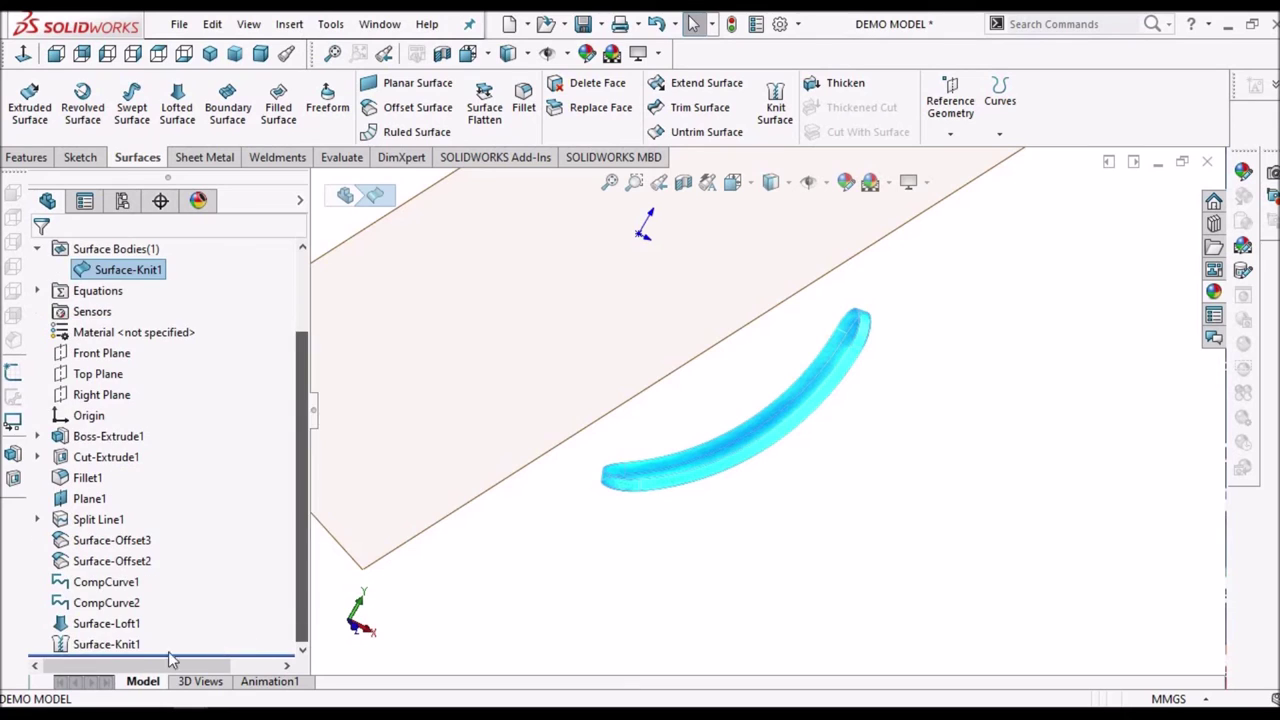
{"action": "right_click", "coordinate": [110, 646]}
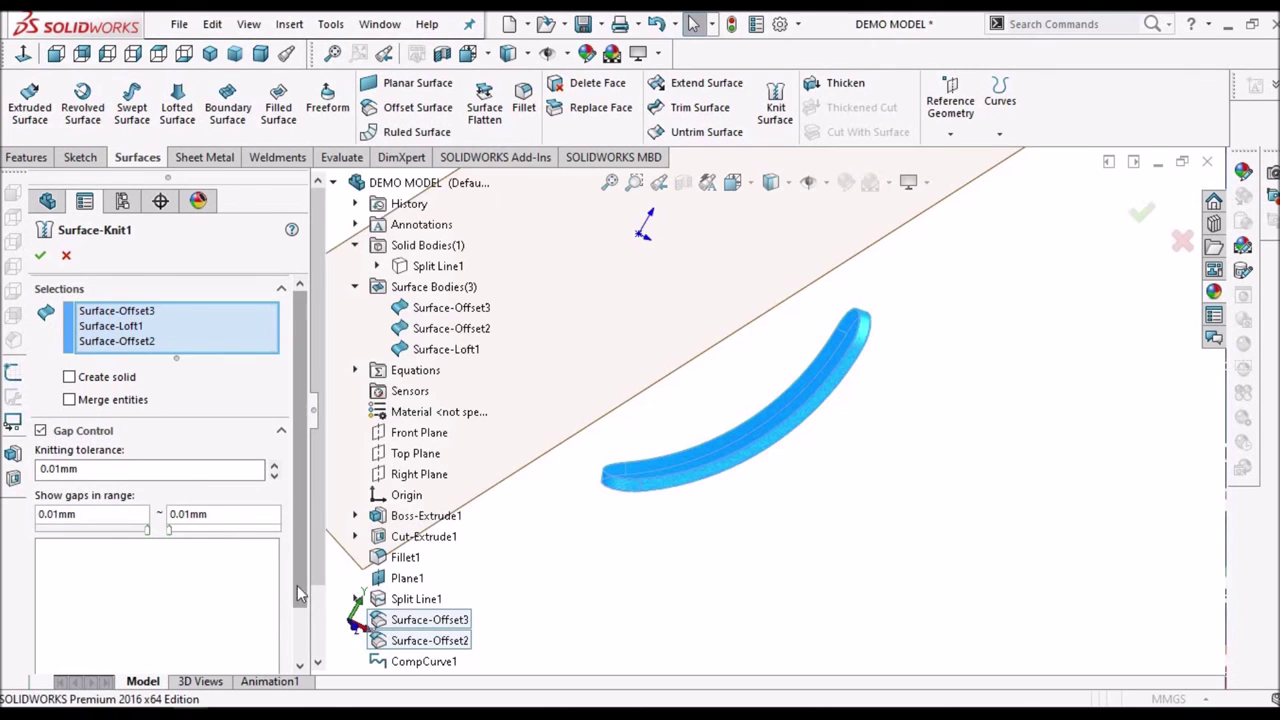
{"action": "scroll", "coordinate": [302, 630], "scroll_direction": "down", "scroll_amount": 3}
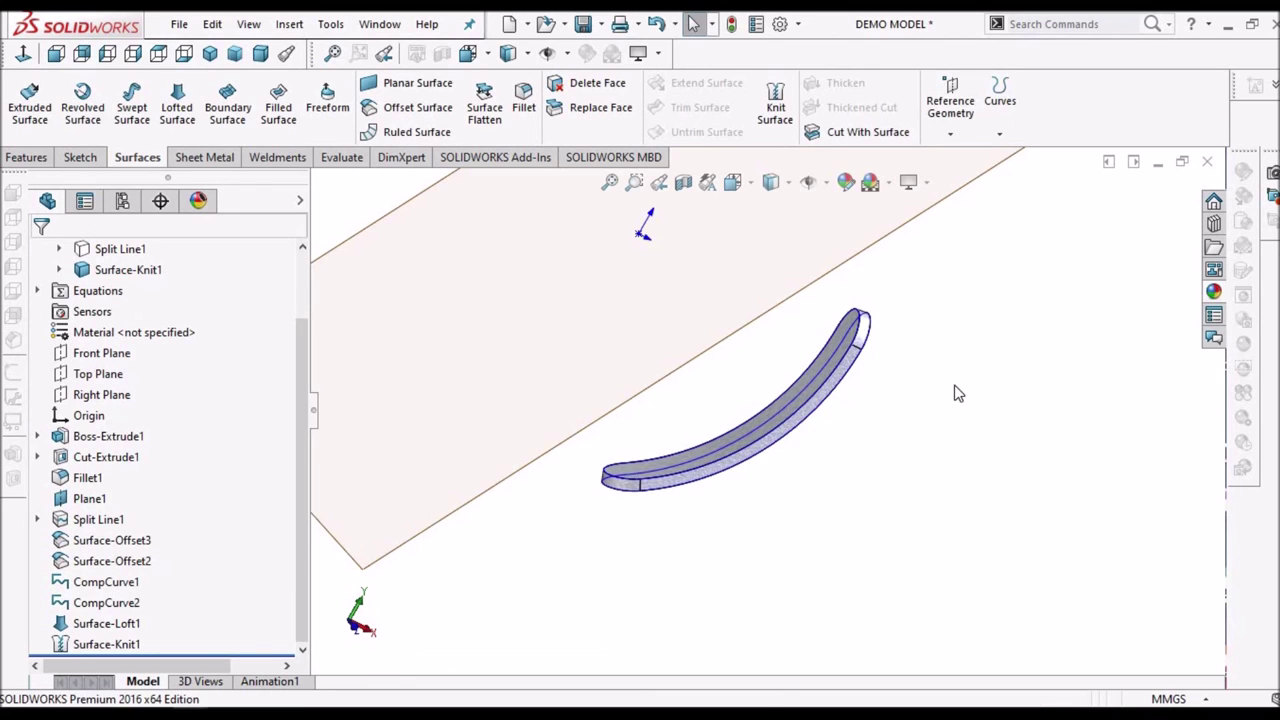
Show the hidden Split Line1 solid body together with the slot-shaped solid
{"action": "scroll", "coordinate": [872, 416], "scroll_direction": "down", "scroll_amount": 3}
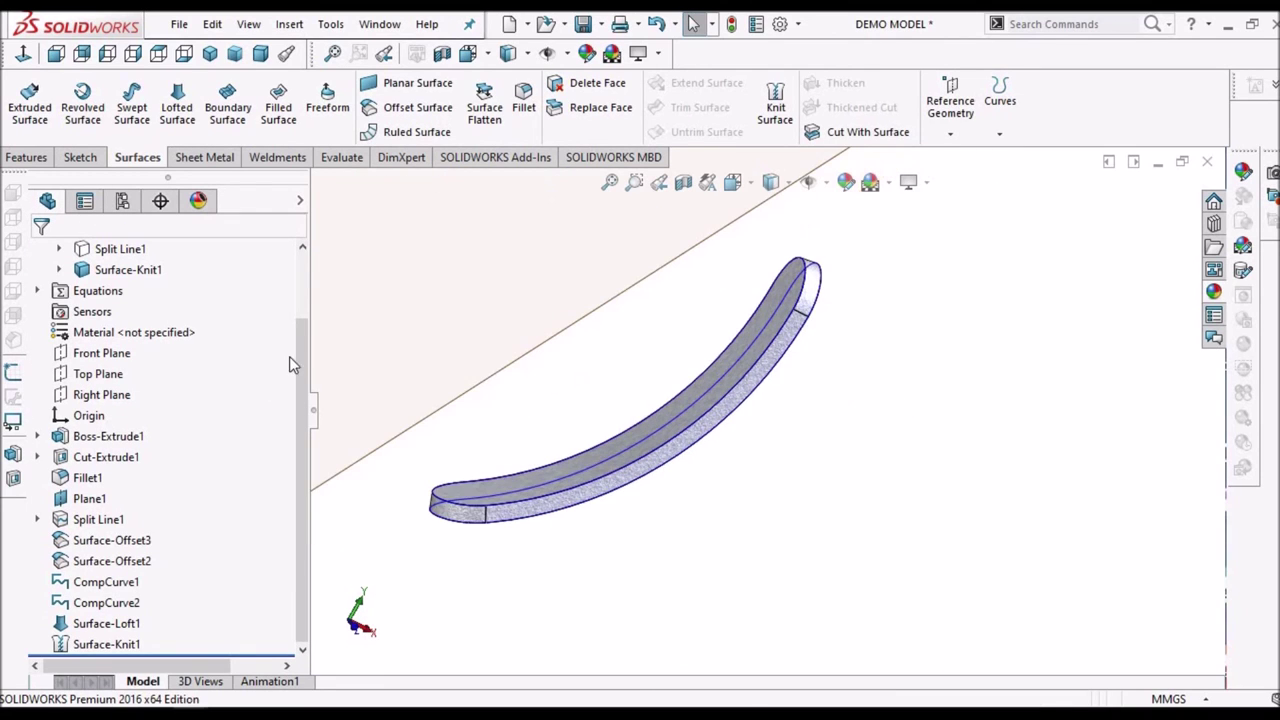
{"action": "scroll", "coordinate": [299, 348], "scroll_direction": "up", "scroll_amount": 2}
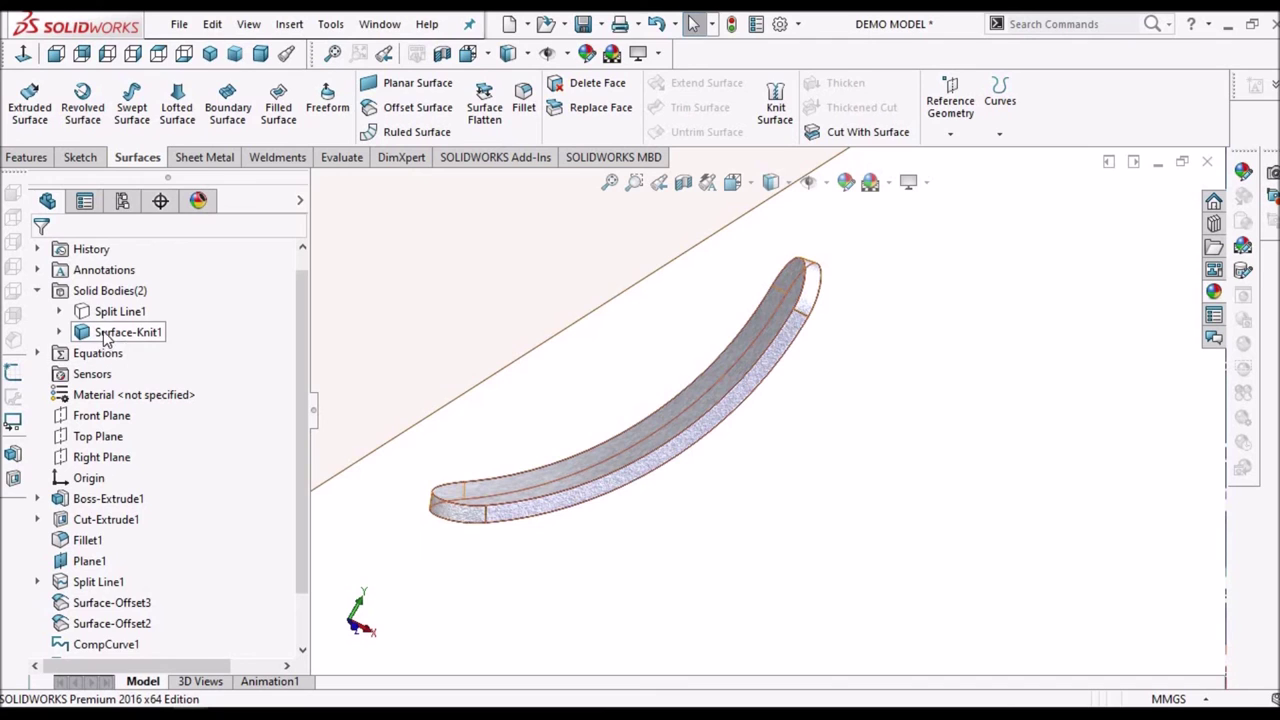
{"action": "left_click", "coordinate": [437, 277]}
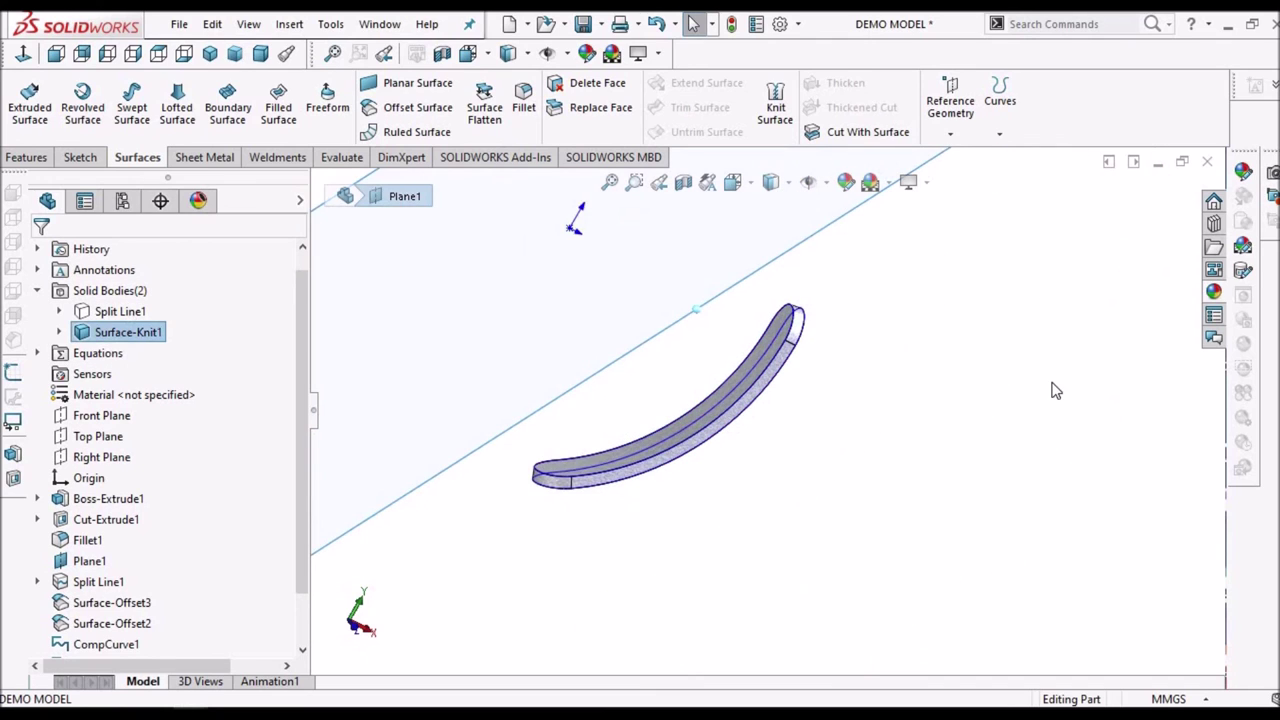
{"action": "left_click", "coordinate": [118, 312]}
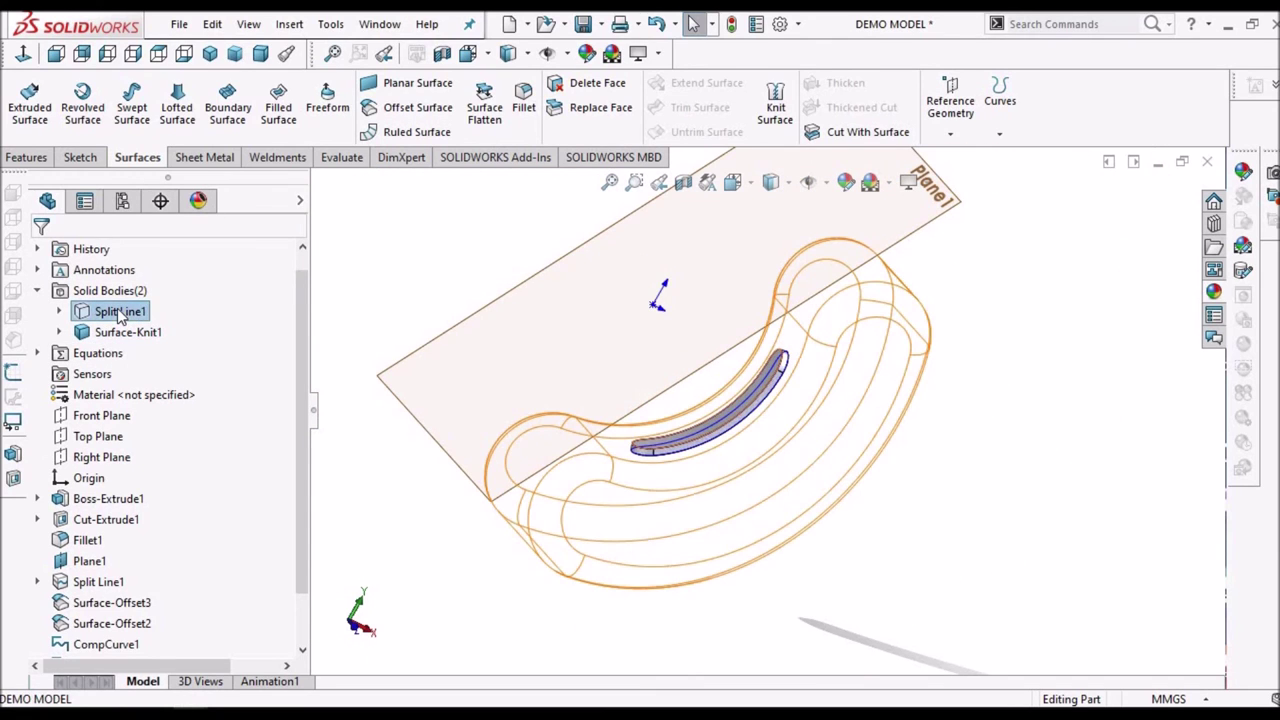
{"action": "right_click", "coordinate": [118, 312]}
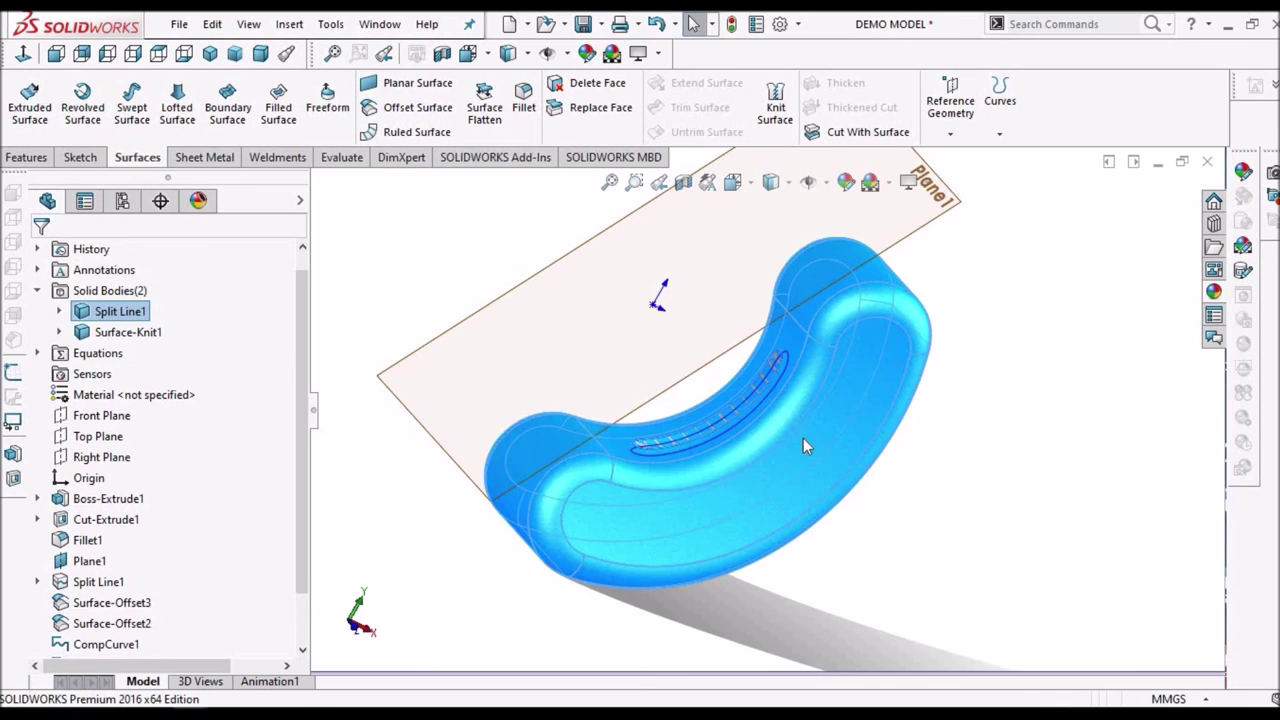
{"action": "key", "text": "Escape"}
{"action": "middle_click_drag", "start_coordinate": [803, 438], "coordinate": [819, 507]}
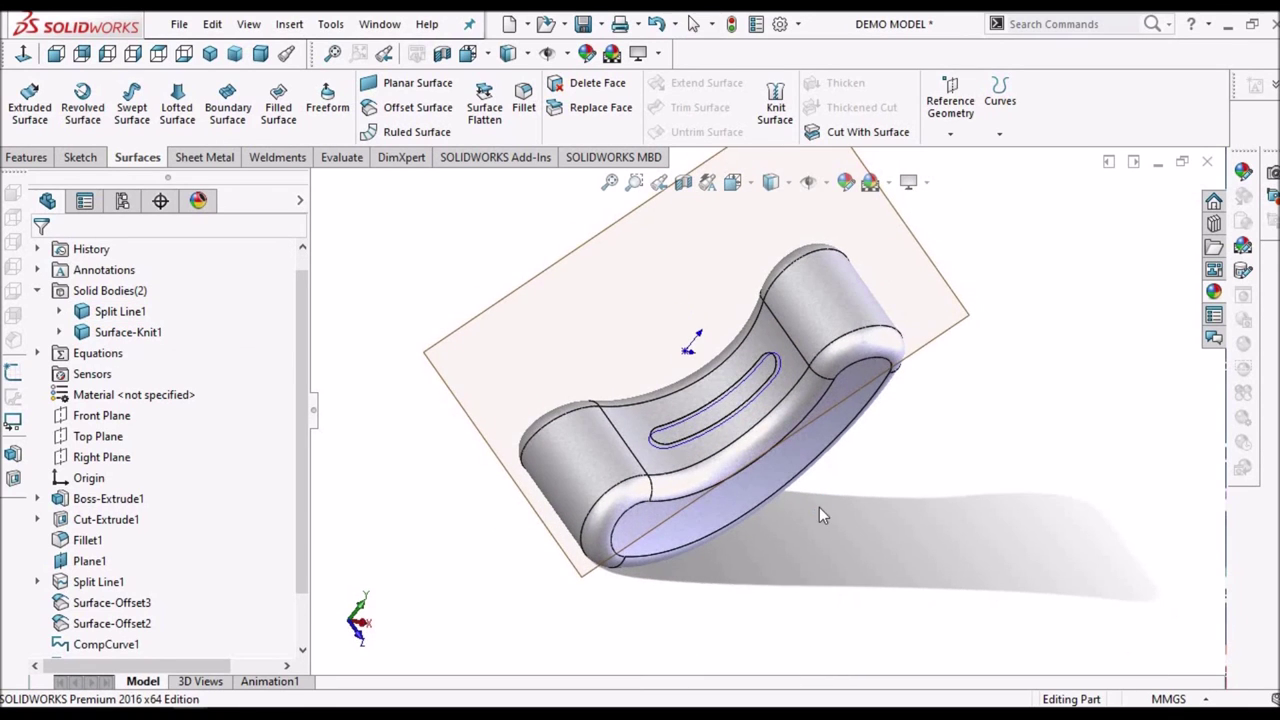
{"action": "left_click", "coordinate": [712, 392]}
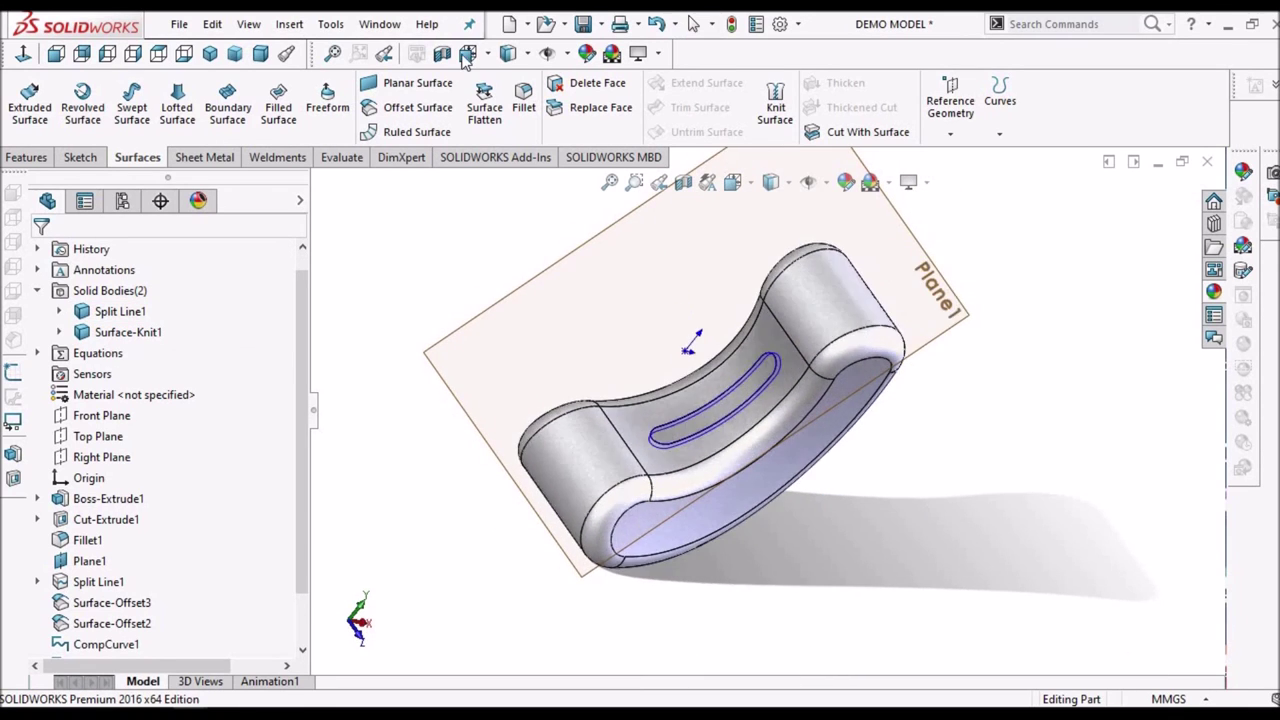
Combine the bodies with Subtract, using Split Line1 as the main body and Surface-Knit1 as the body to remove
{"action": "left_click", "coordinate": [287, 25]}
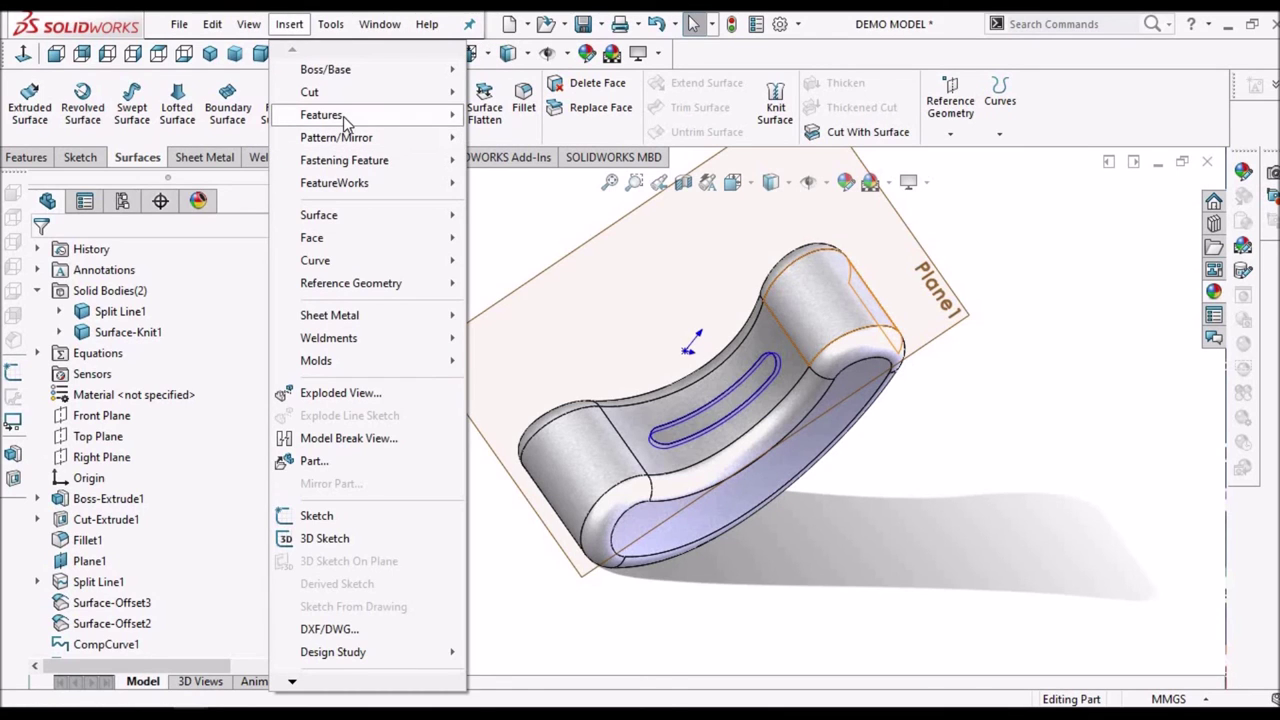
{"action": "mouse_move", "coordinate": [343, 116]}
{"action": "left_click", "coordinate": [516, 521]}
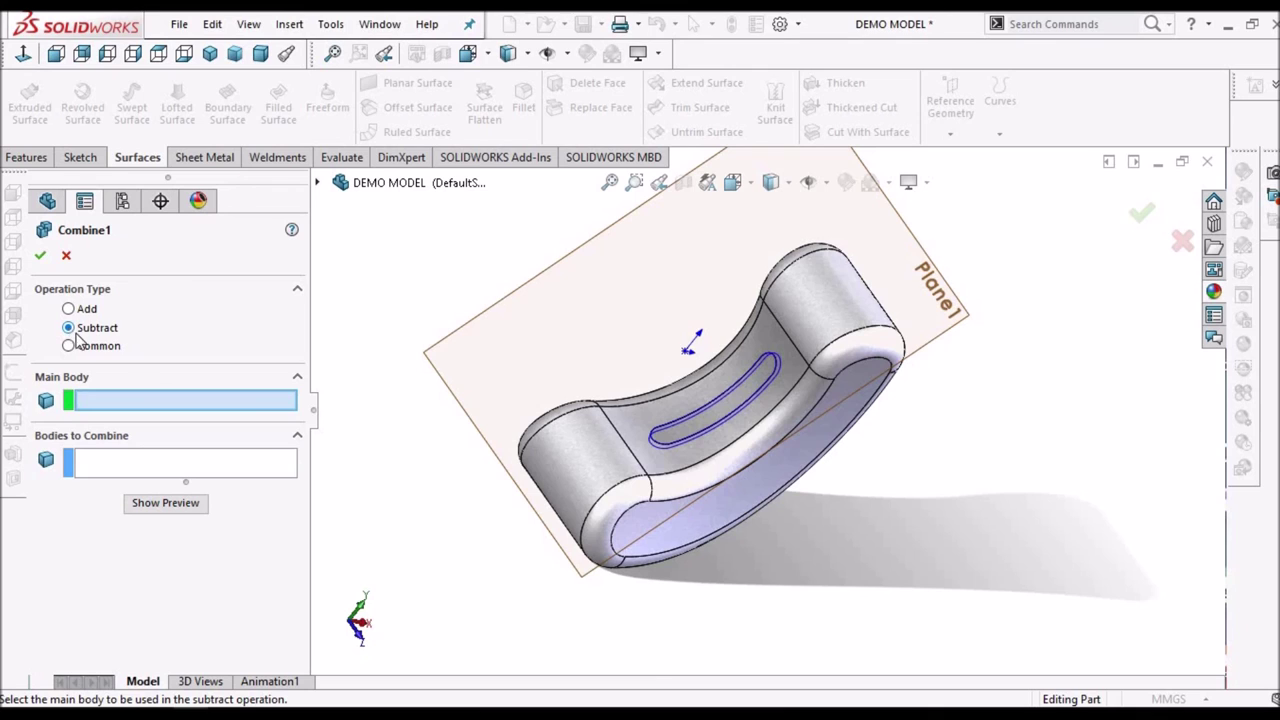
{"action": "left_click", "coordinate": [590, 475]}
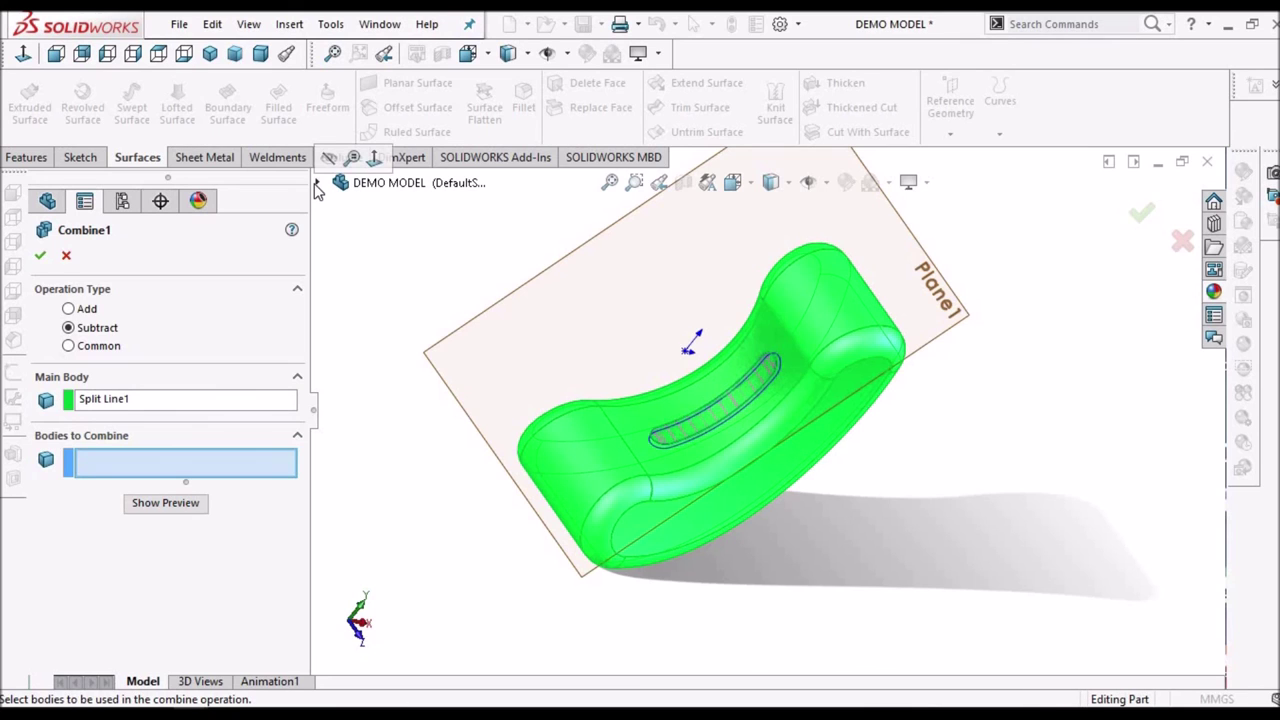
{"action": "left_click", "coordinate": [316, 183]}
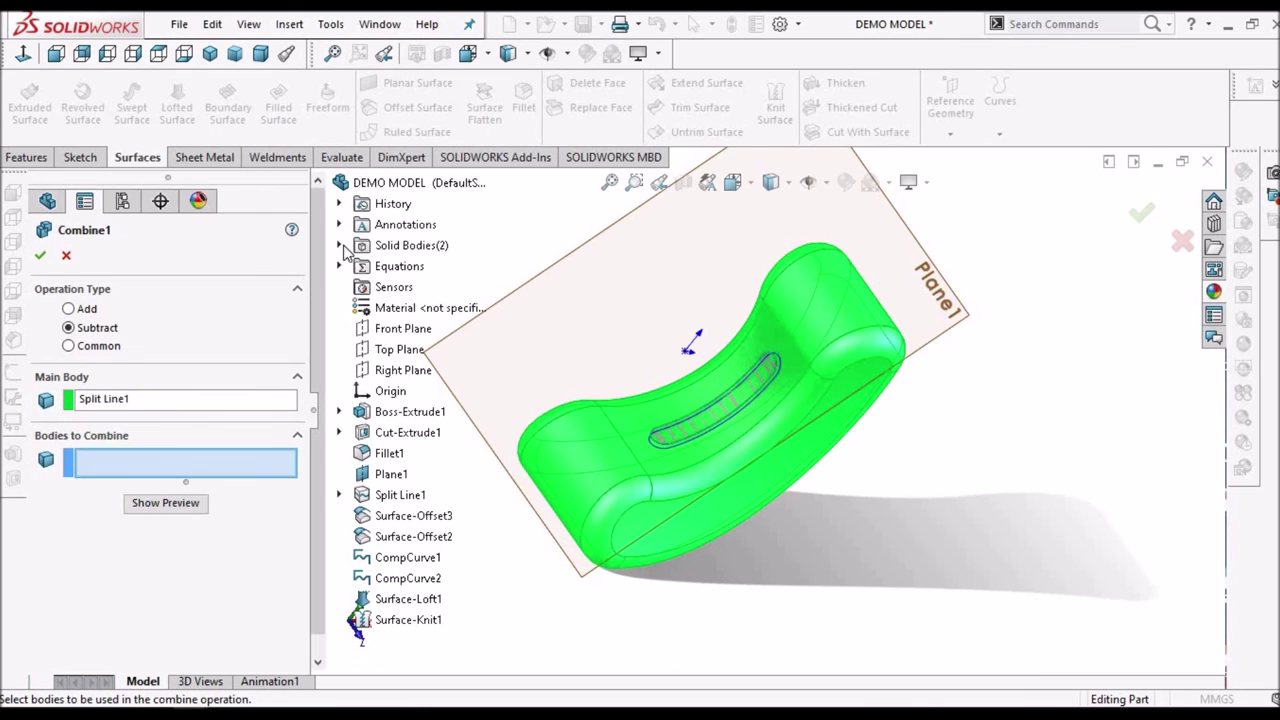
{"action": "left_click", "coordinate": [339, 246]}
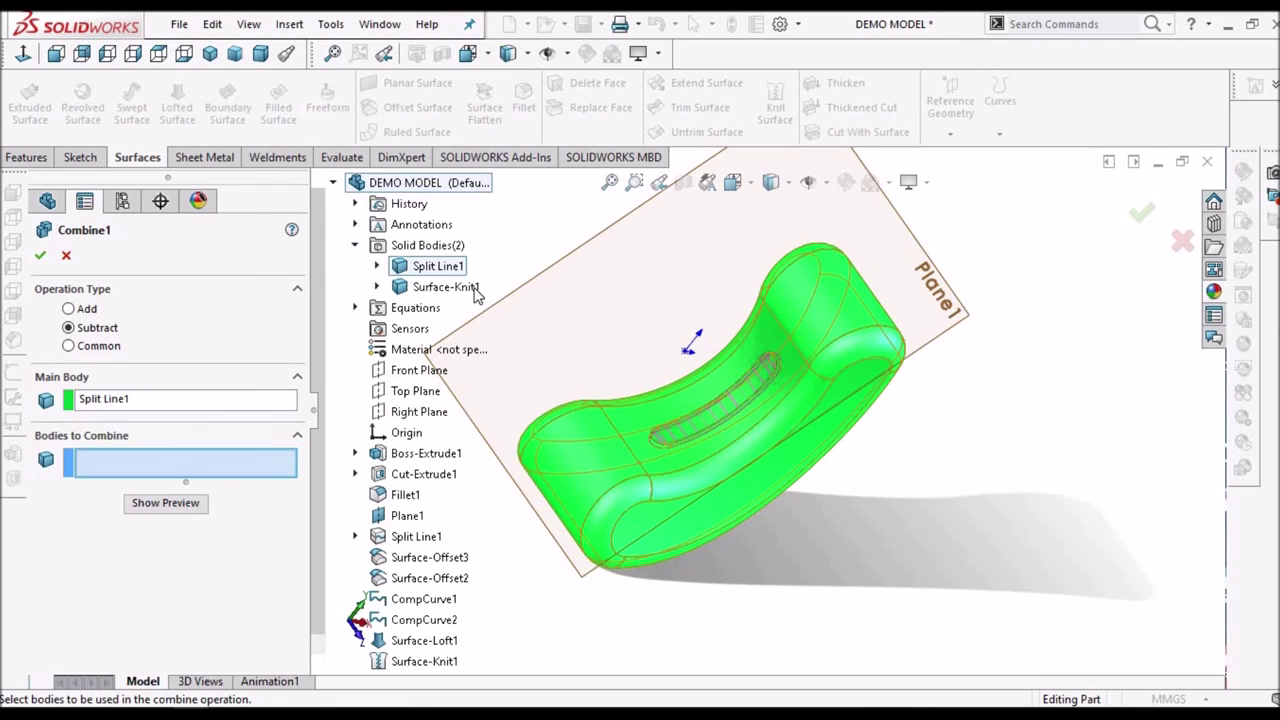
{"action": "left_click", "coordinate": [446, 287]}
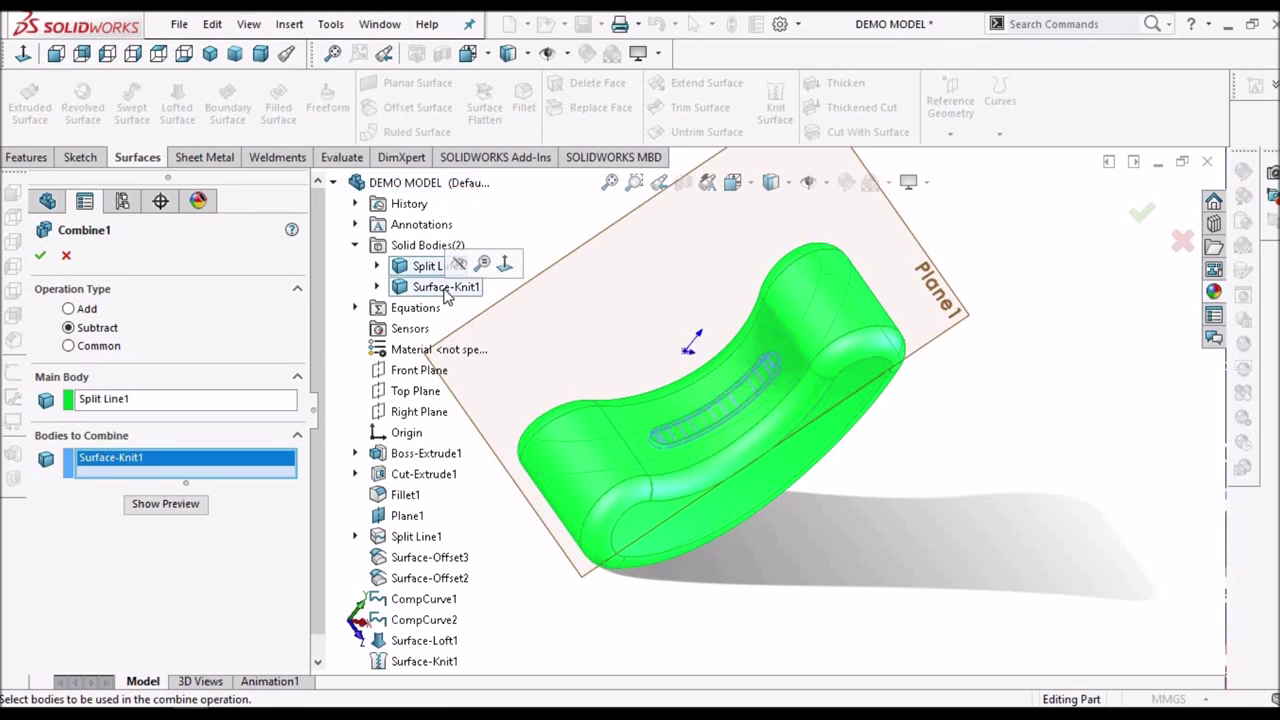
{"action": "left_click", "coordinate": [40, 258]}
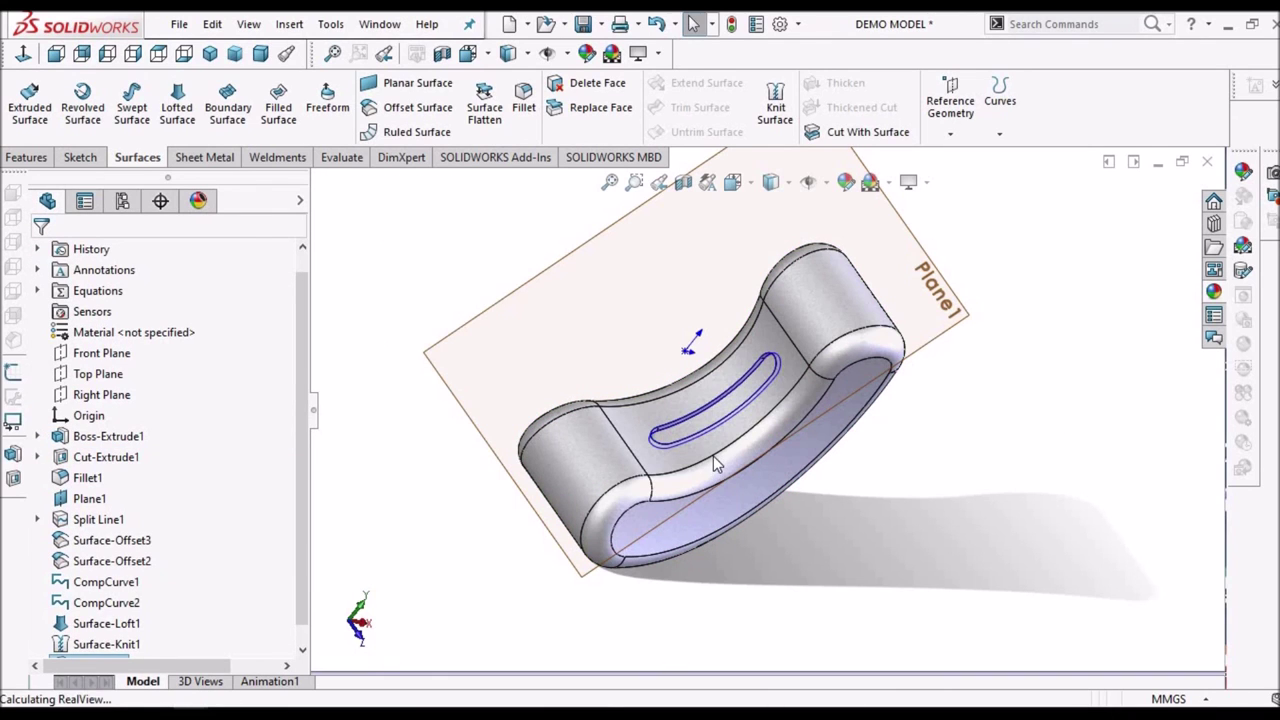
Hide all reference item types in the view, including Plane1, the origin and the curves around the slot
{"action": "left_click", "coordinate": [248, 24]}
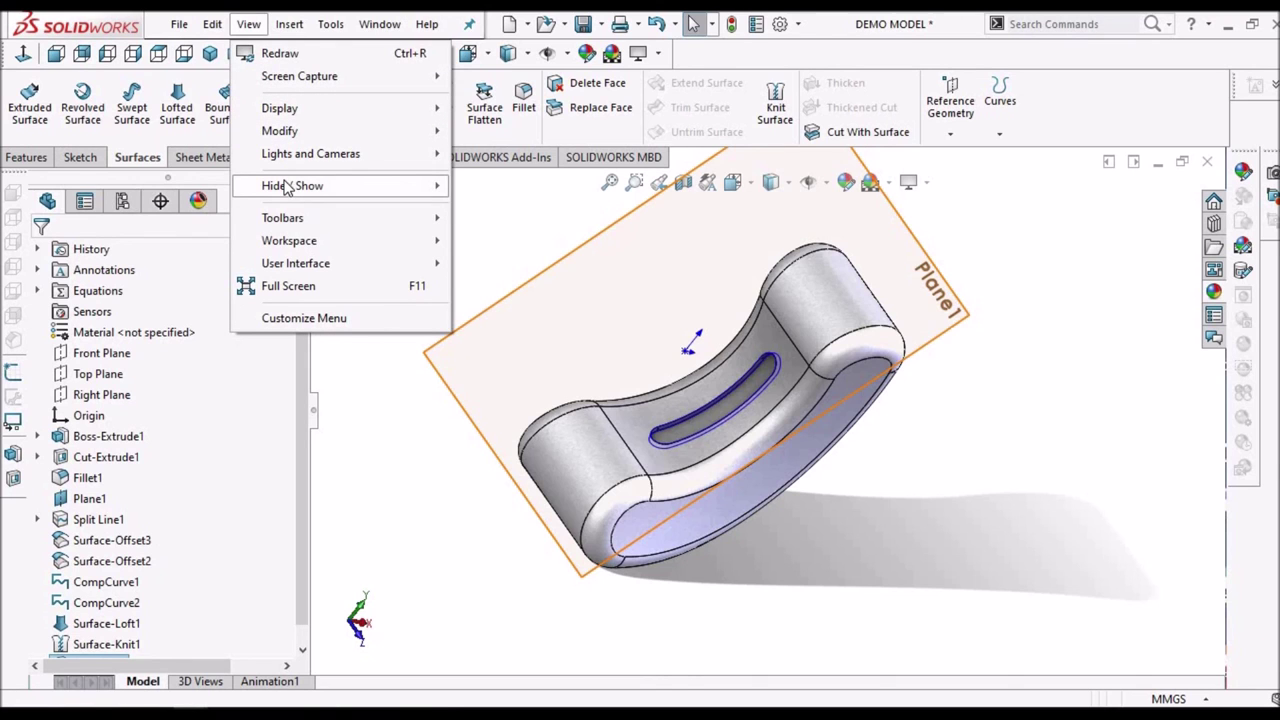
{"action": "mouse_move", "coordinate": [290, 185]}
{"action": "left_click", "coordinate": [531, 57]}
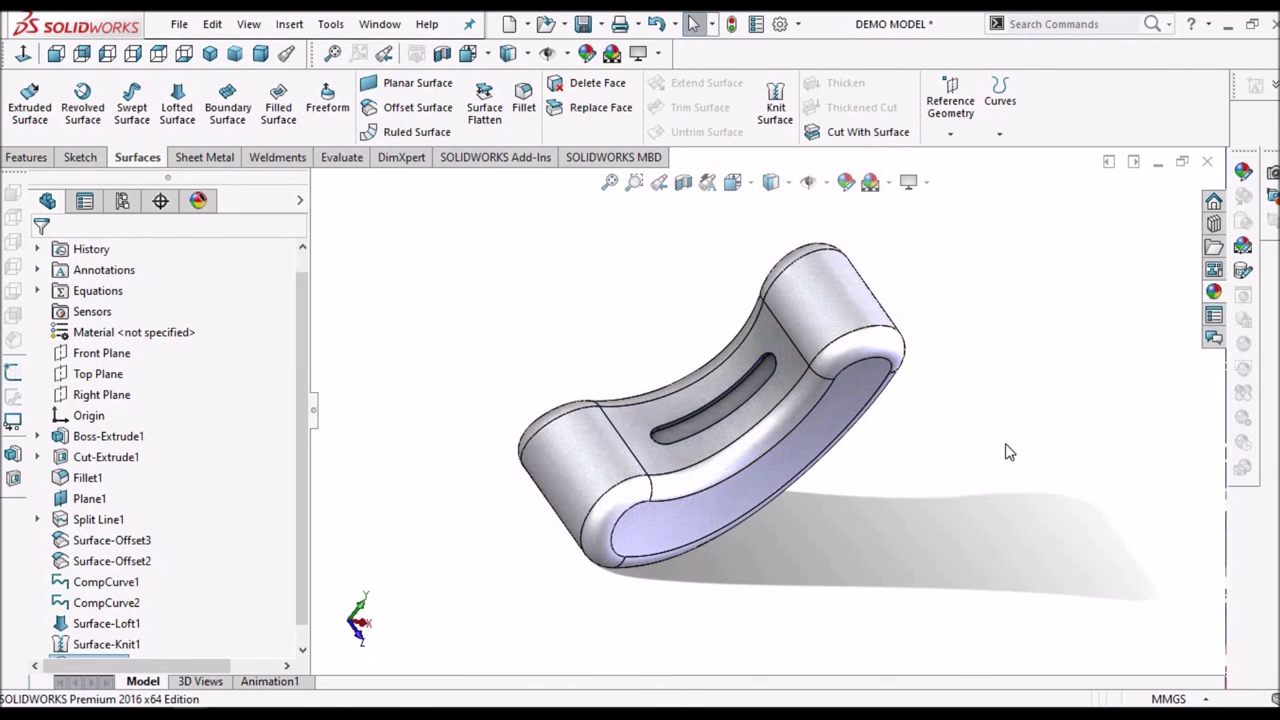
Examine the finished slot in the concave face up close, checking its floor face and the Surface-Loft1 feature
{"action": "scroll", "coordinate": [788, 441], "scroll_direction": "down", "scroll_amount": 6}
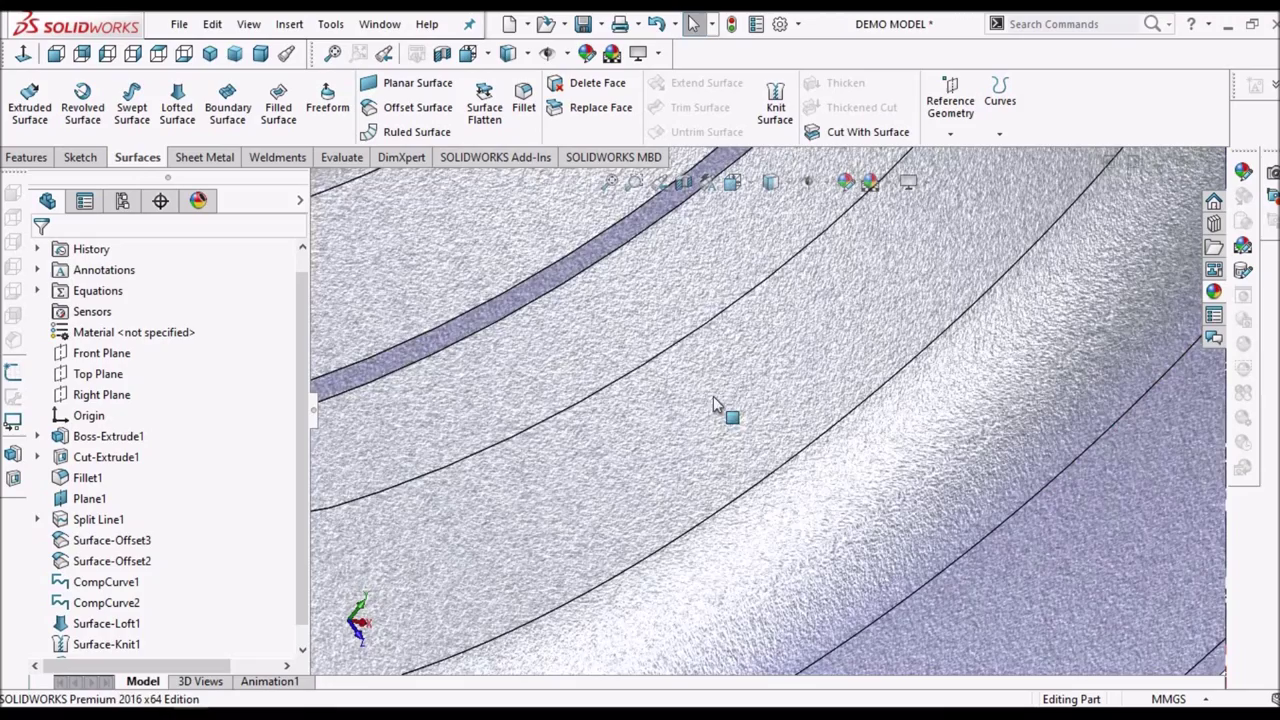
{"action": "scroll", "coordinate": [785, 380], "scroll_direction": "up", "scroll_amount": 5}
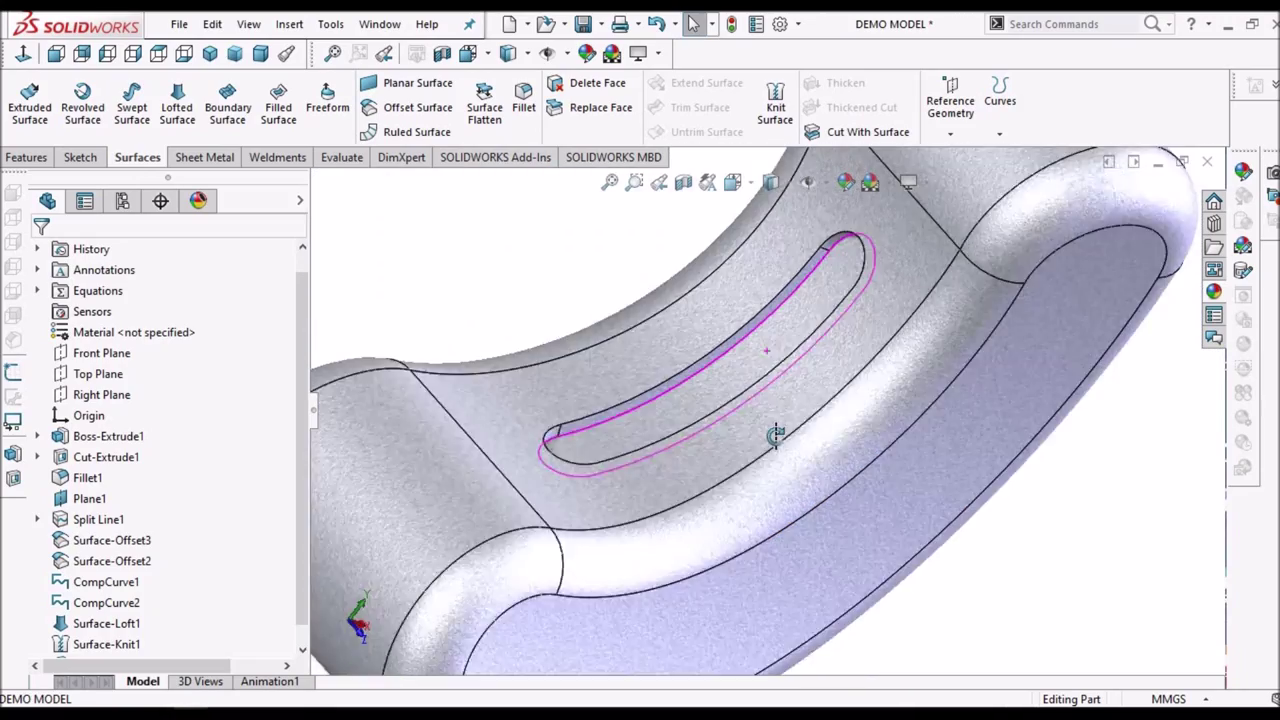
{"action": "left_click", "coordinate": [727, 398]}
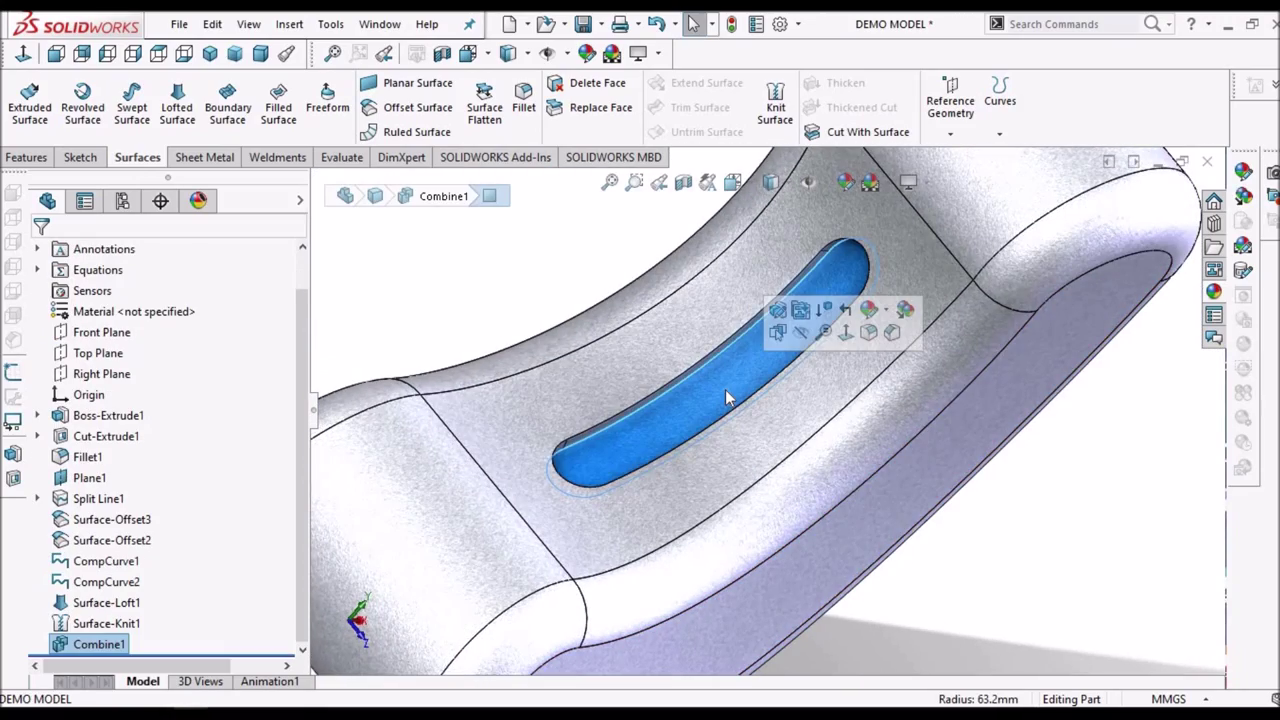
{"action": "left_click", "coordinate": [106, 602]}
{"action": "scroll", "coordinate": [905, 447], "scroll_direction": "up", "scroll_amount": 5}
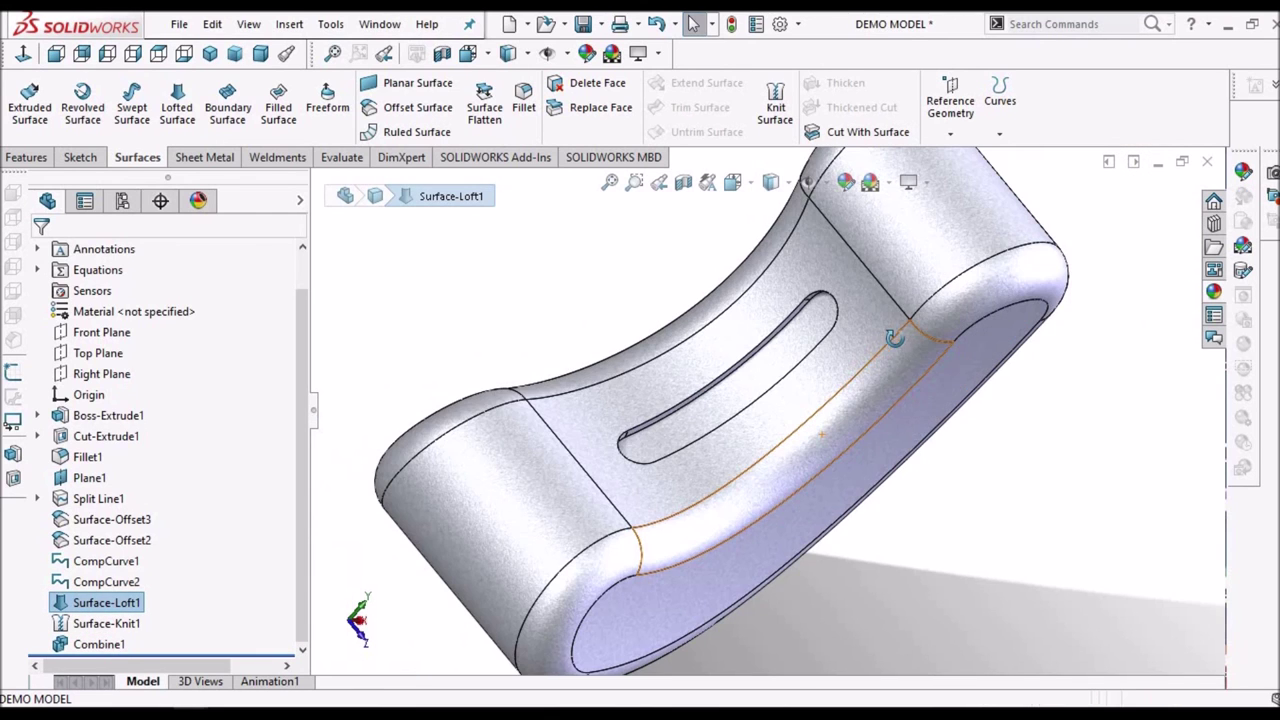
{"action": "middle_click_drag", "start_coordinate": [886, 296], "coordinate": [1093, 464]}
{"action": "left_click", "coordinate": [1093, 464]}
{"action": "key", "text": "z"}
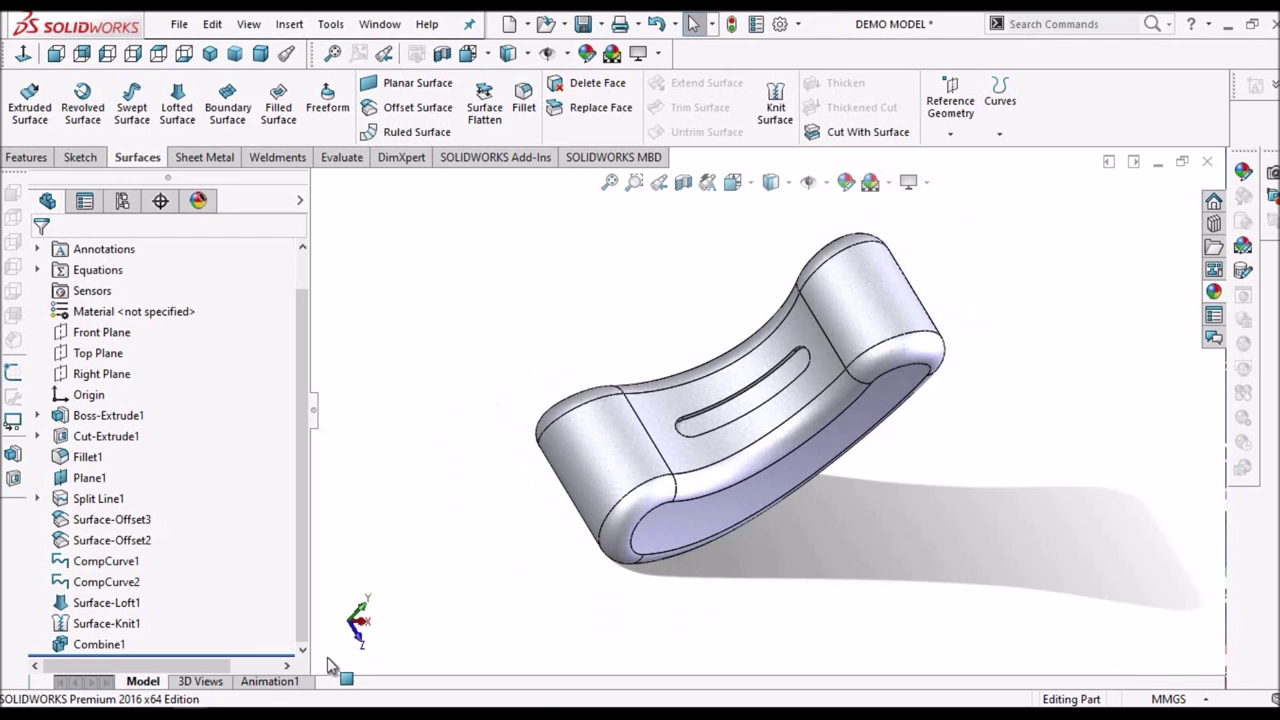